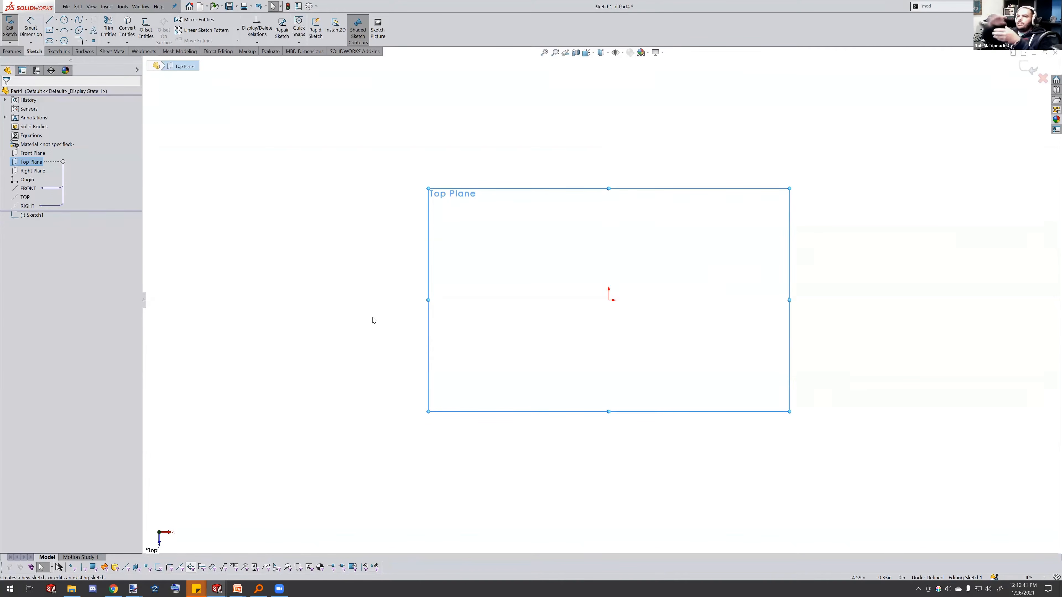
Sketch a circle centred on the origin, about 5.26 in in diameter
{"action": "left_click", "coordinate": [64, 19]}
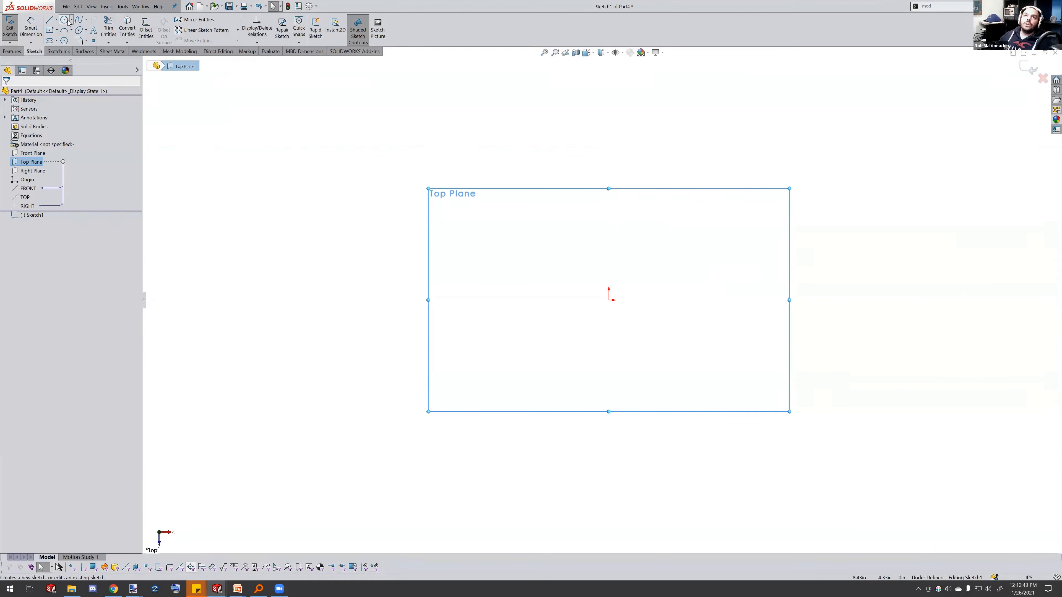
{"action": "mouse_move", "coordinate": [609, 300]}
{"action": "left_mouse_down"}
{"action": "mouse_move", "coordinate": [716, 242]}
{"action": "mouse_move", "coordinate": [734, 249]}
{"action": "left_mouse_up"}
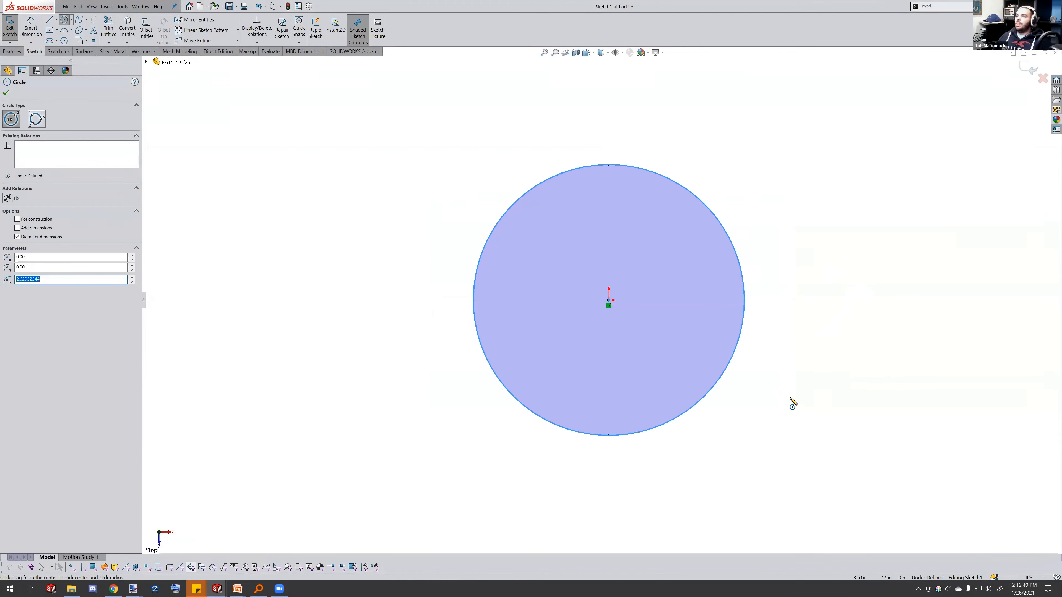
Dimension the circle's diameter and set it to 8 in
{"action": "right_click_drag", "start_coordinate": [792, 397], "coordinate": [790, 359]}
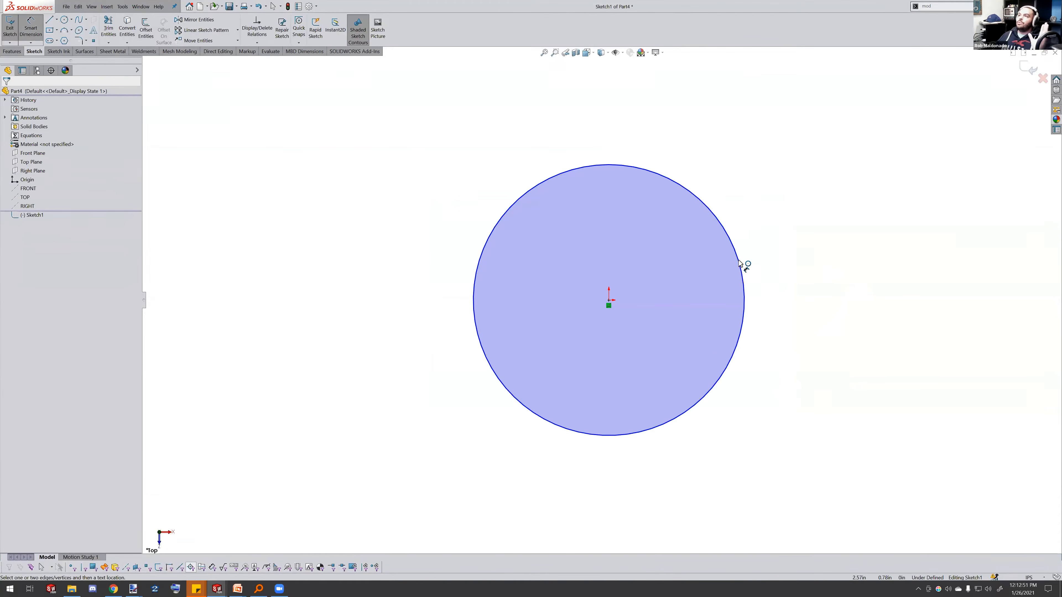
{"action": "left_click", "coordinate": [745, 268]}
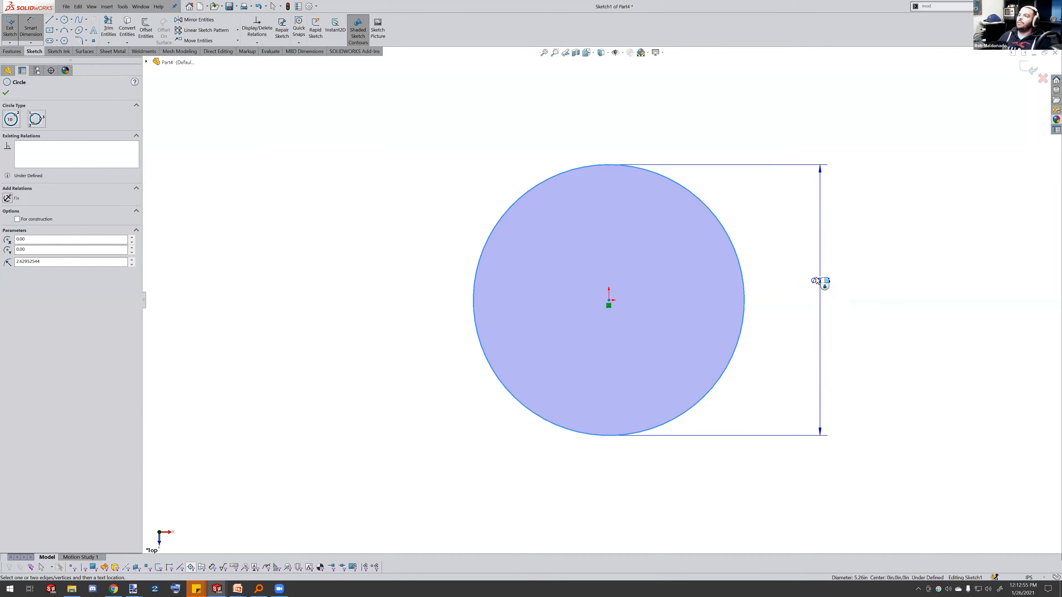
{"action": "left_click", "coordinate": [795, 261]}
{"action": "double_click", "coordinate": [797, 260]}
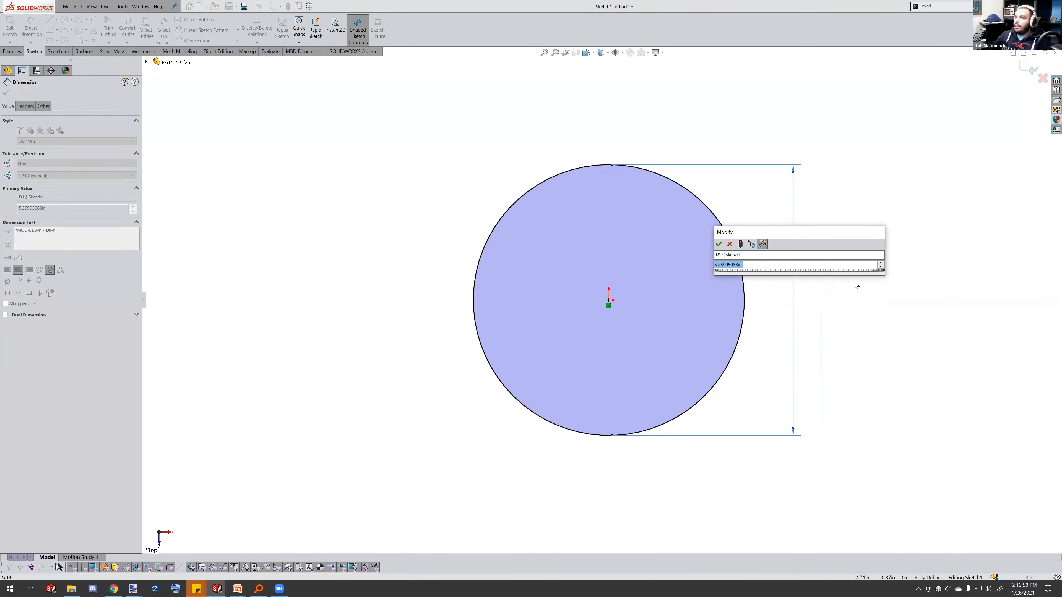
{"action": "type", "text": "="}
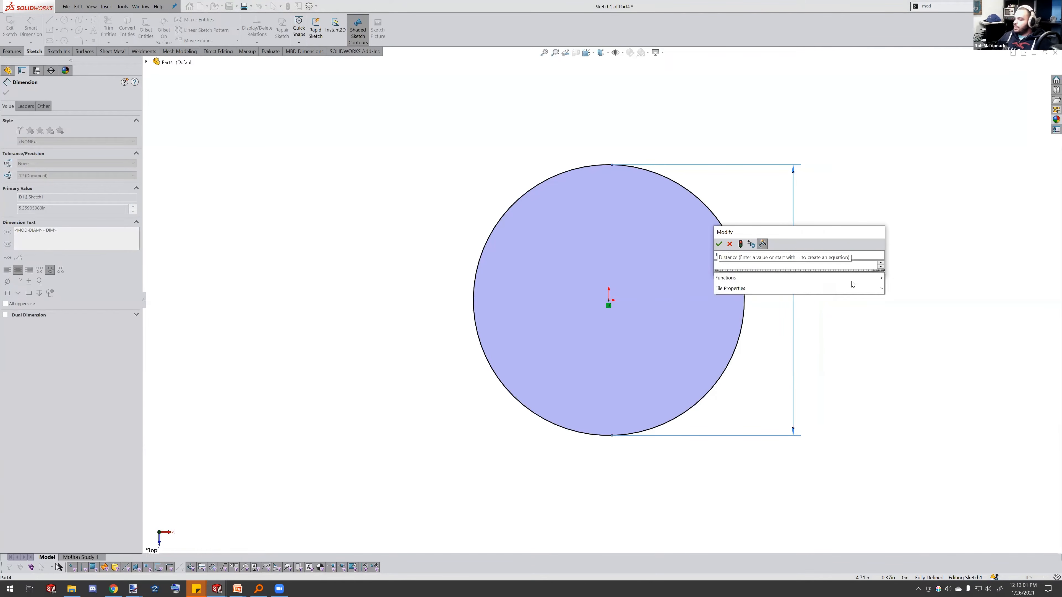
{"action": "type", "text": "8"}
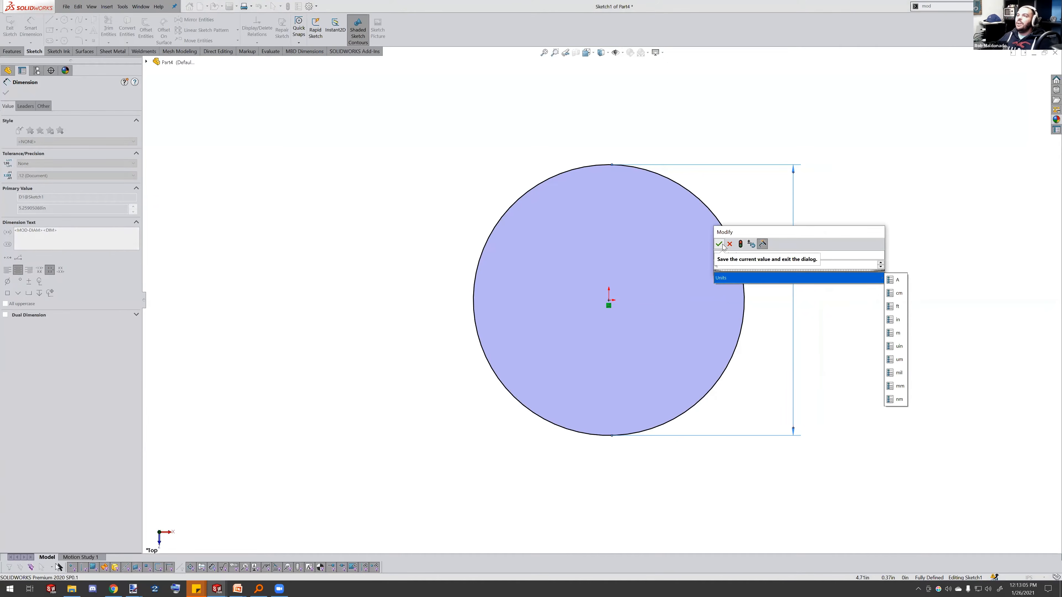
{"action": "left_click", "coordinate": [722, 246]}
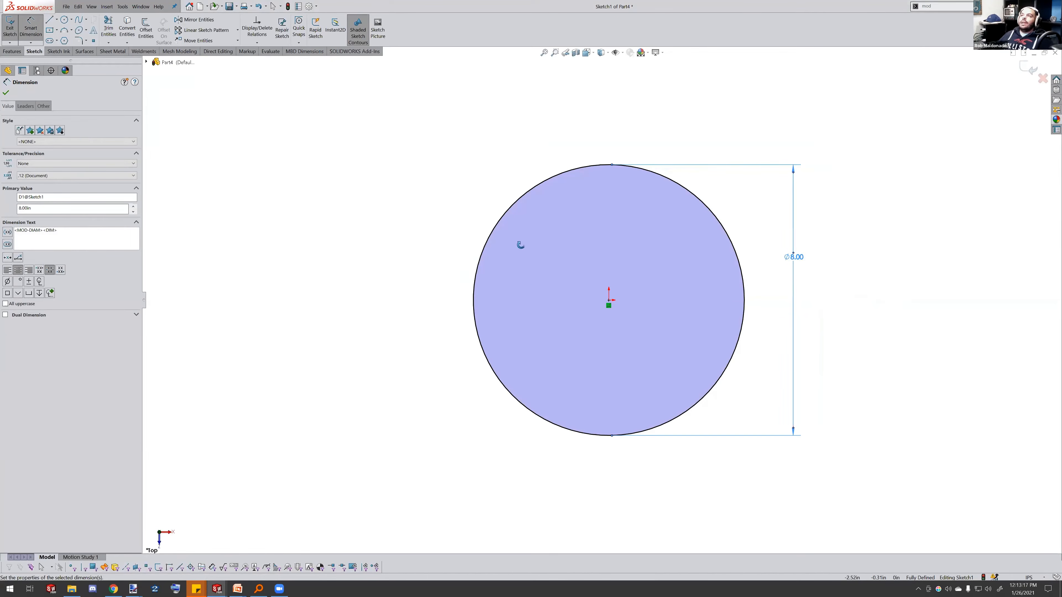
Start a boss extrusion of the circle sketch, dragging its depth upward to about 9.47 in
{"action": "middle_click_drag", "start_coordinate": [521, 245], "coordinate": [525, 222]}
{"action": "left_click", "coordinate": [17, 51]}
{"action": "left_click", "coordinate": [13, 29]}
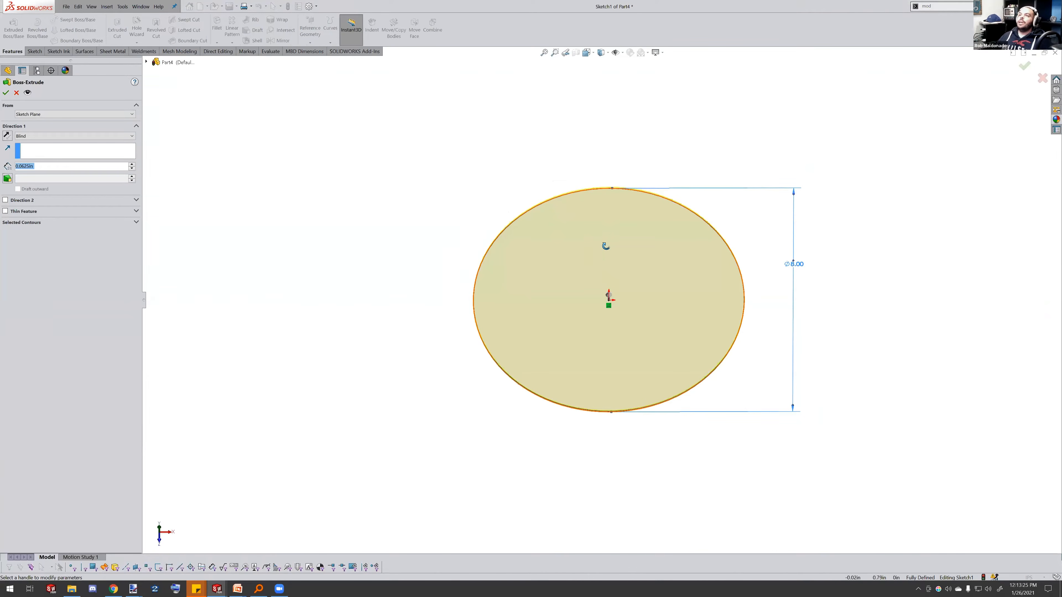
{"action": "middle_click_drag", "start_coordinate": [605, 245], "coordinate": [607, 213]}
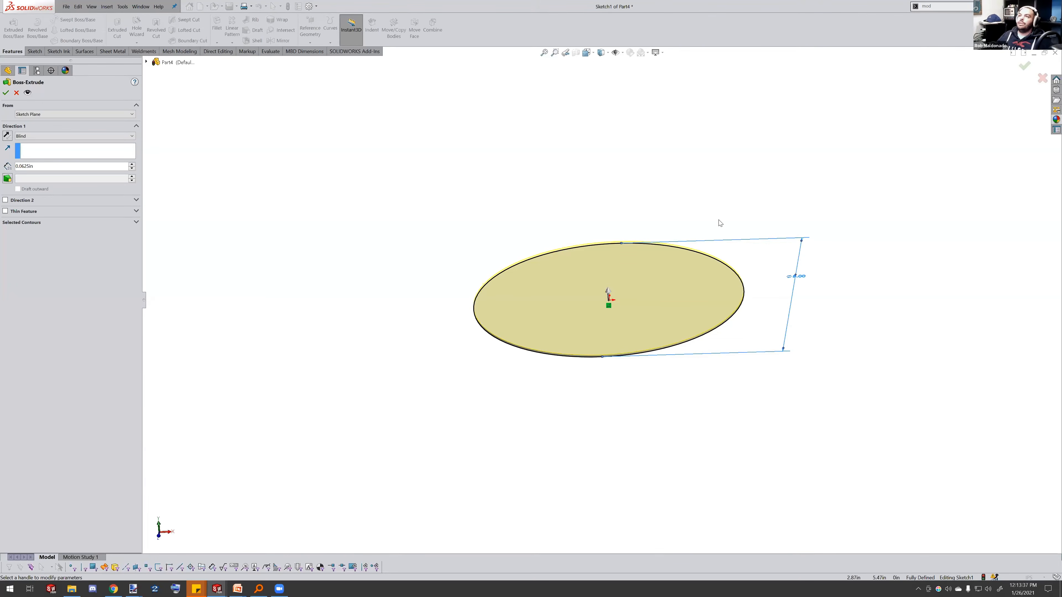
{"action": "left_click_drag", "start_coordinate": [608, 292], "coordinate": [594, 105]}
{"action": "scroll", "coordinate": [644, 203], "scroll_direction": "up", "scroll_amount": 4}
{"action": "scroll", "coordinate": [643, 204], "scroll_direction": "down", "scroll_amount": 4}
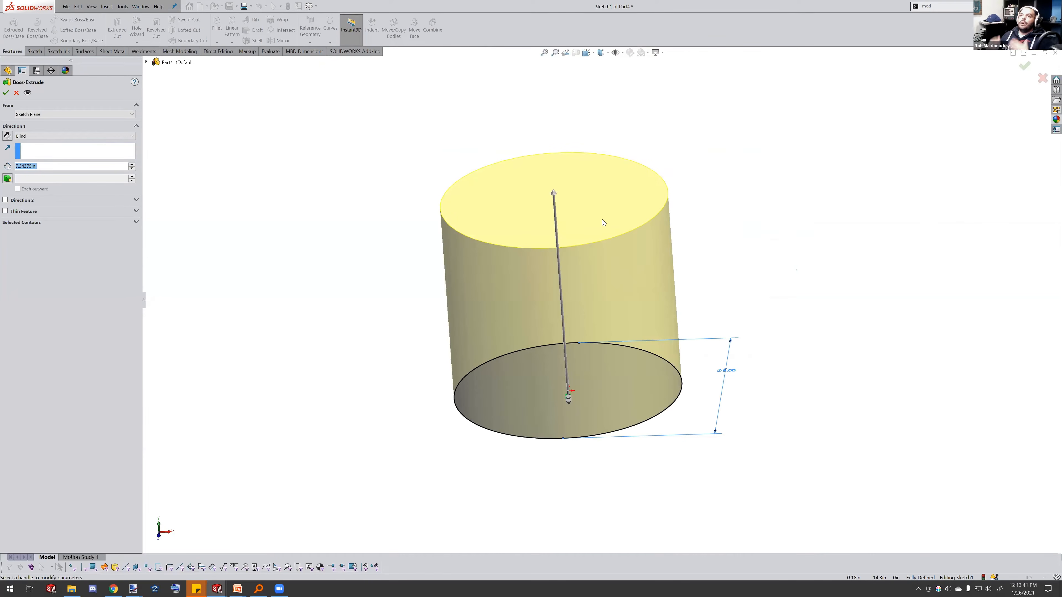
{"action": "left_click_drag", "start_coordinate": [554, 193], "coordinate": [549, 137]}
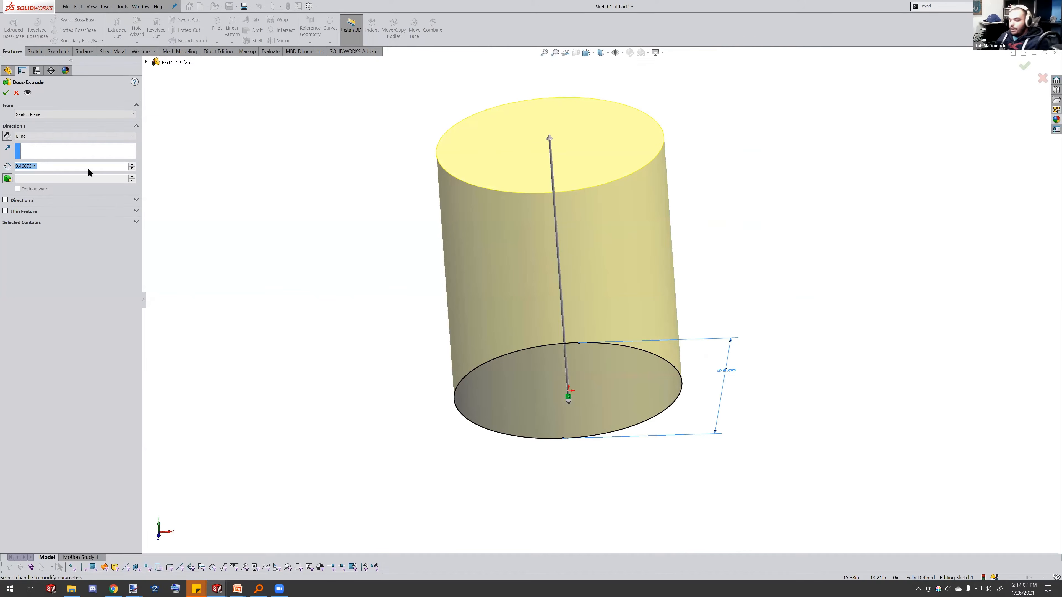
Set the extrusion depth to the equation = "D1@Sketch1"*2 linked to the diameter dimension, and finish the extrusion
{"action": "type", "text": "="}
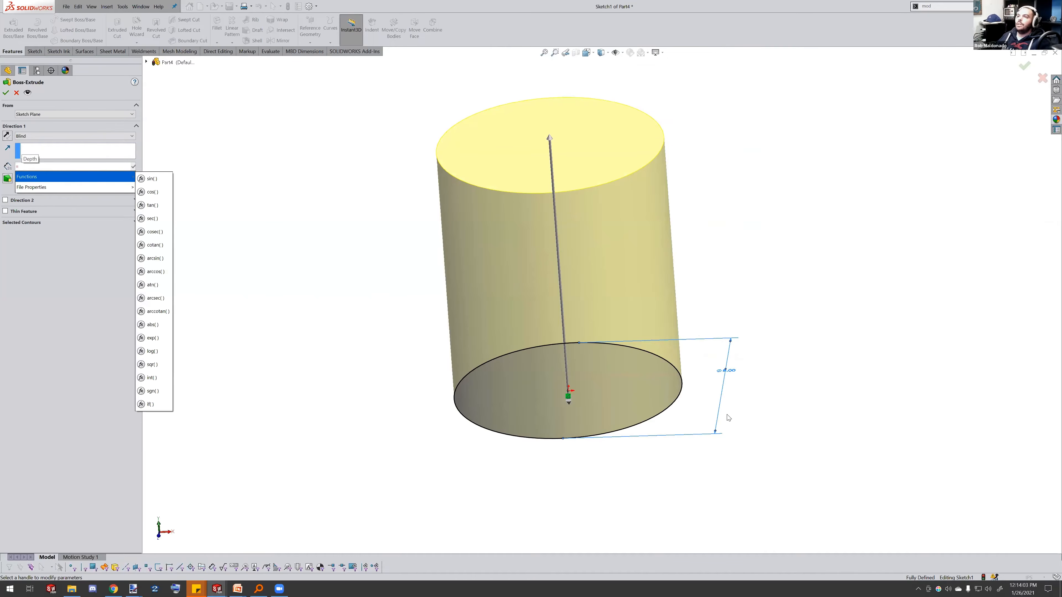
{"action": "left_click", "coordinate": [729, 374]}
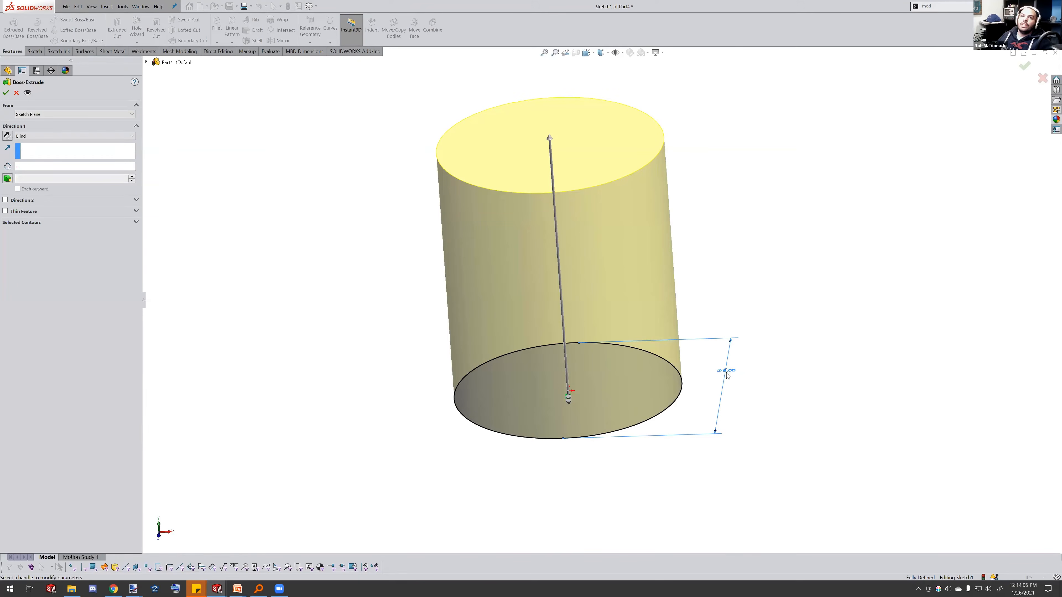
{"action": "middle_click_drag", "start_coordinate": [727, 373], "coordinate": [725, 366]}
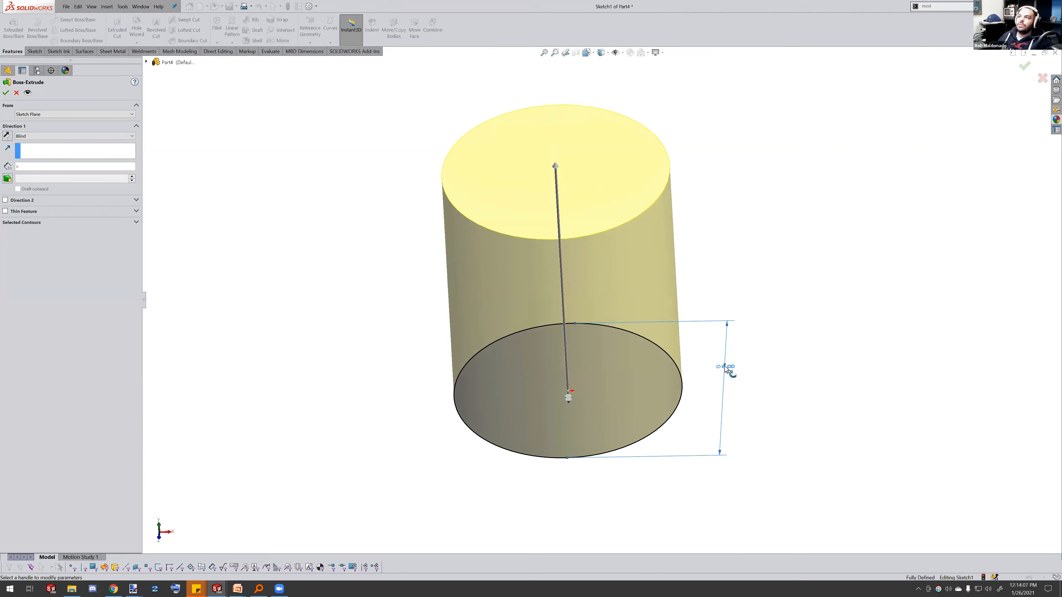
{"action": "left_click", "coordinate": [146, 62]}
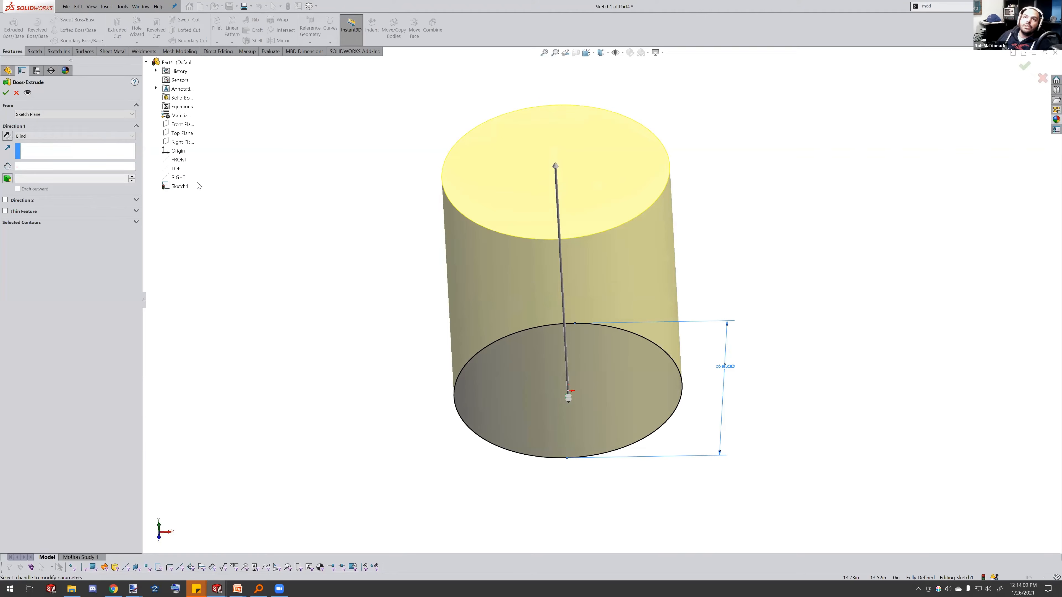
{"action": "left_click", "coordinate": [46, 166]}
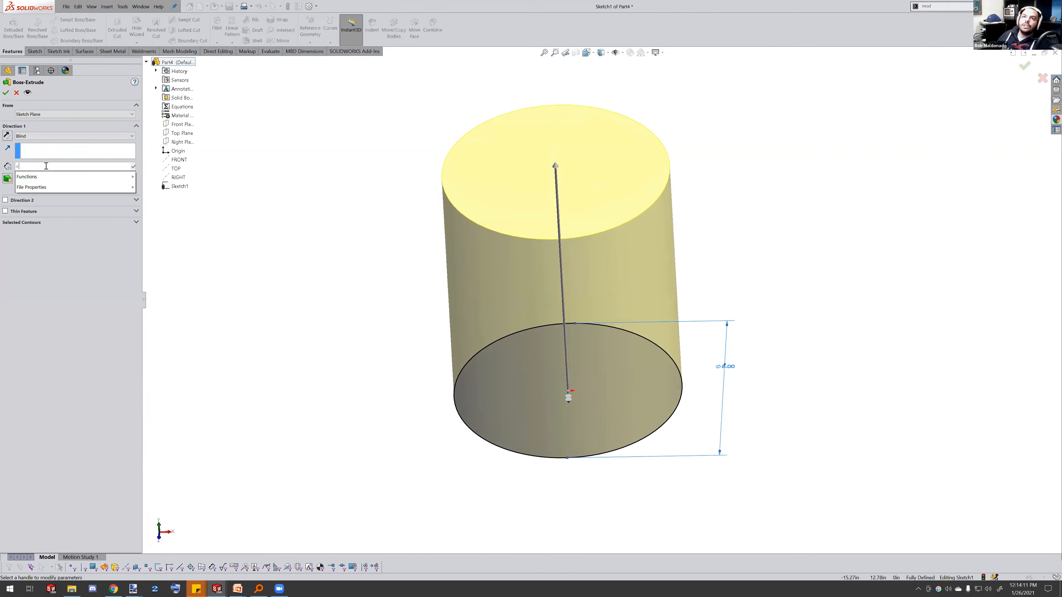
{"action": "left_click", "coordinate": [726, 367]}
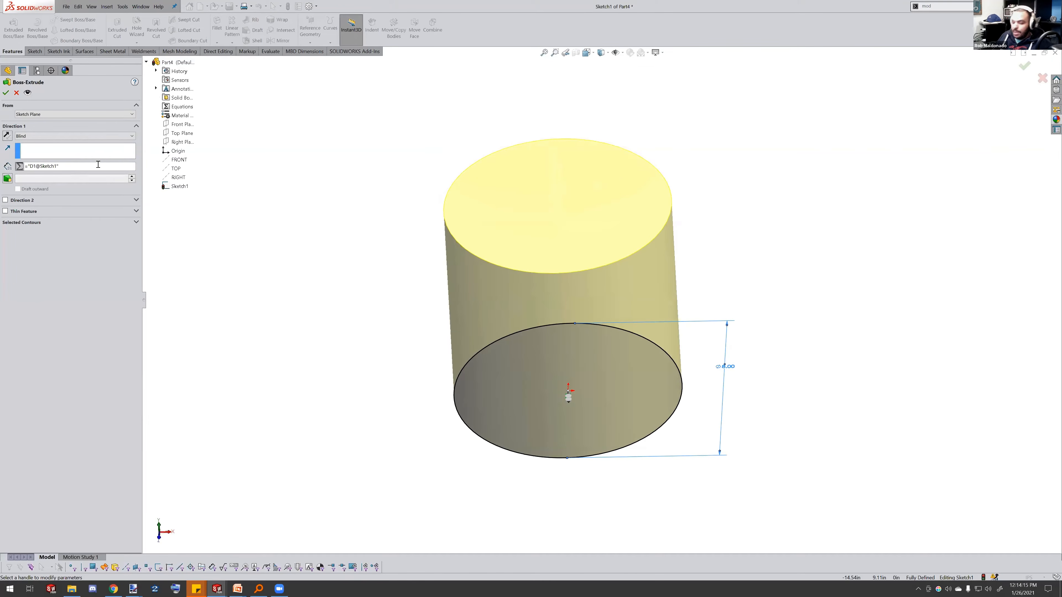
{"action": "type", "text": "*2"}
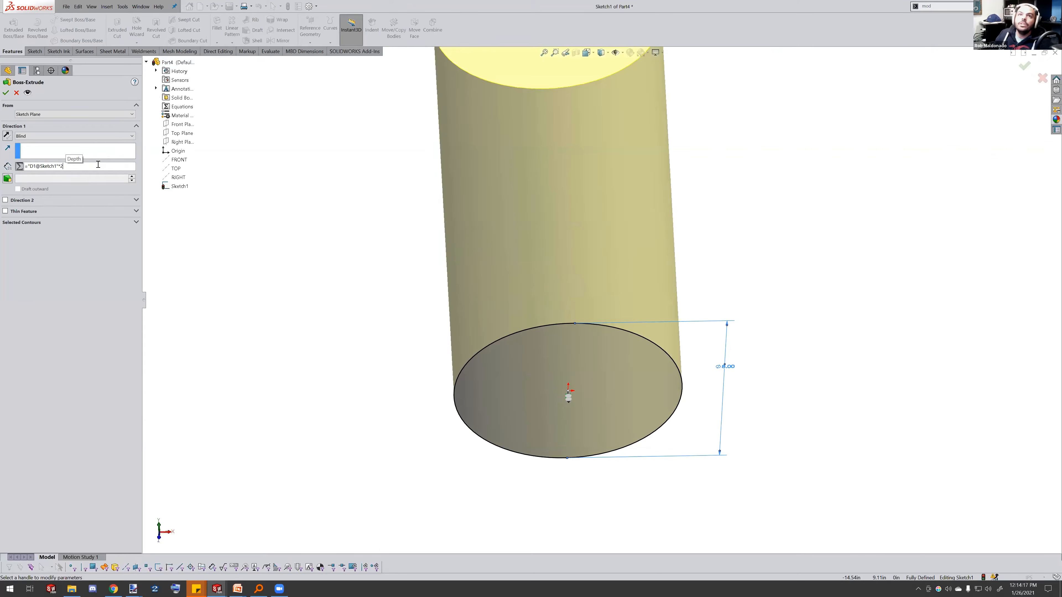
{"action": "mouse_move", "coordinate": [676, 328]}
{"action": "middle_mouse_down"}
{"action": "mouse_move", "coordinate": [666, 254]}
{"action": "mouse_move", "coordinate": [563, 95]}
{"action": "middle_mouse_up"}
{"action": "middle_click_drag", "start_coordinate": [658, 260], "coordinate": [701, 363]}
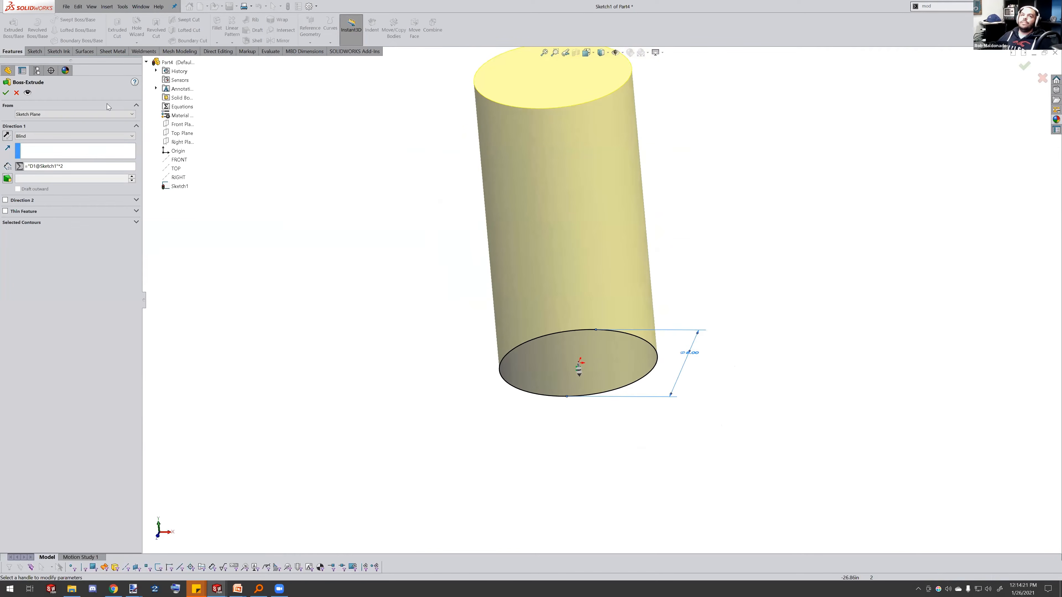
{"action": "left_click", "coordinate": [6, 92]}
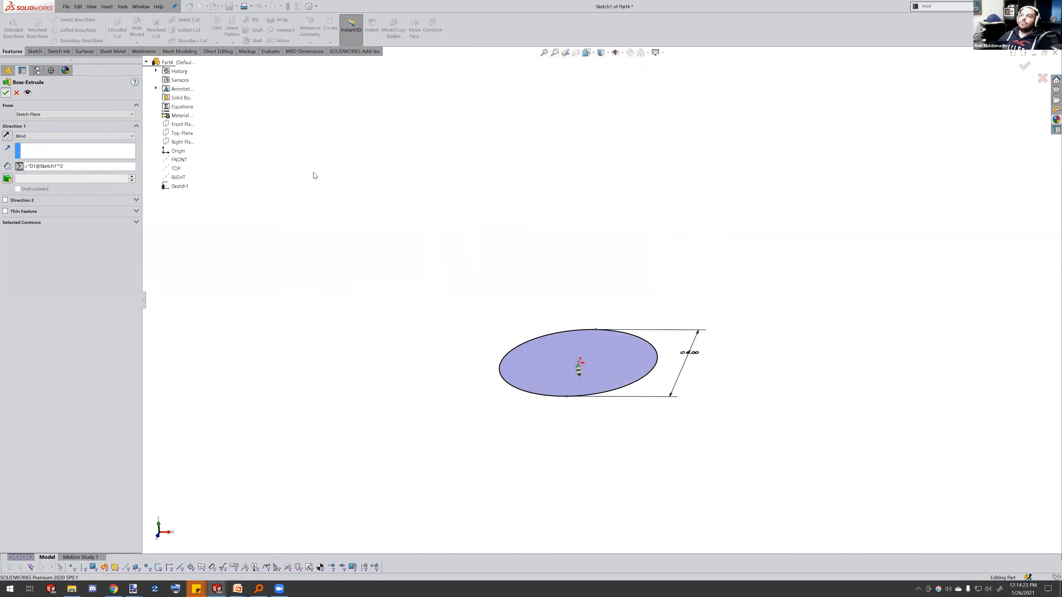
{"action": "key", "text": "Escape"}
{"action": "key", "text": "f"}
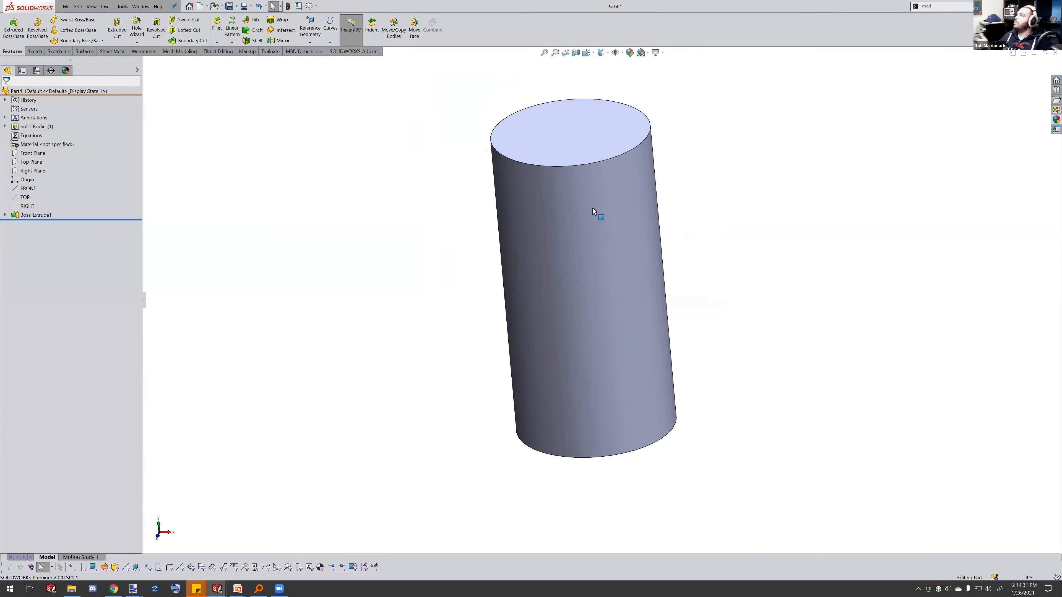
Change the cylinder's diameter dimension to 6 in and rebuild to test the linked depth
{"action": "left_click", "coordinate": [657, 342]}
{"action": "middle_click_drag", "start_coordinate": [730, 435], "coordinate": [734, 457]}
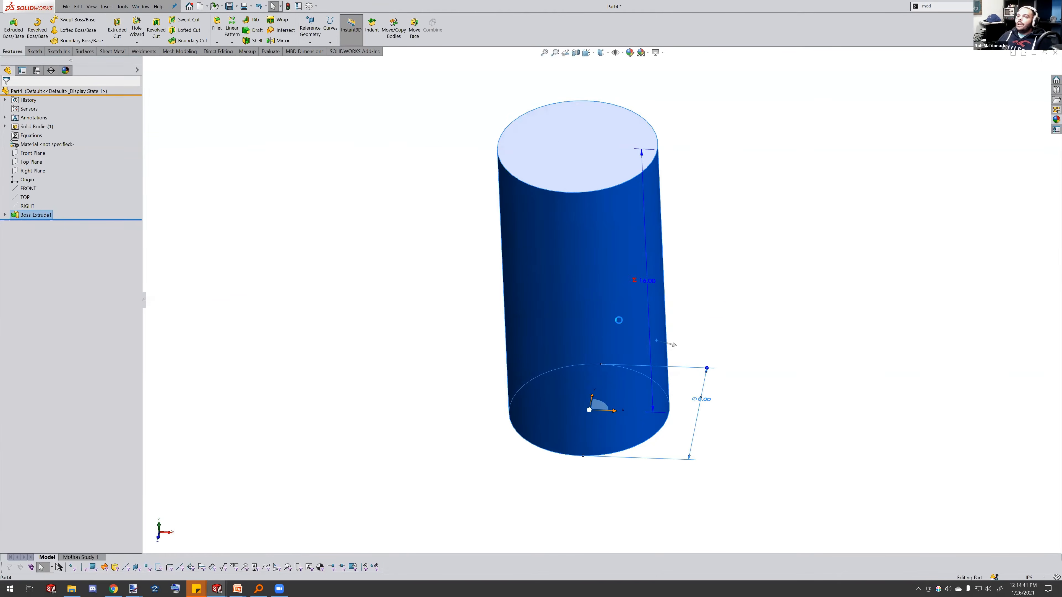
{"action": "double_click", "coordinate": [696, 399]}
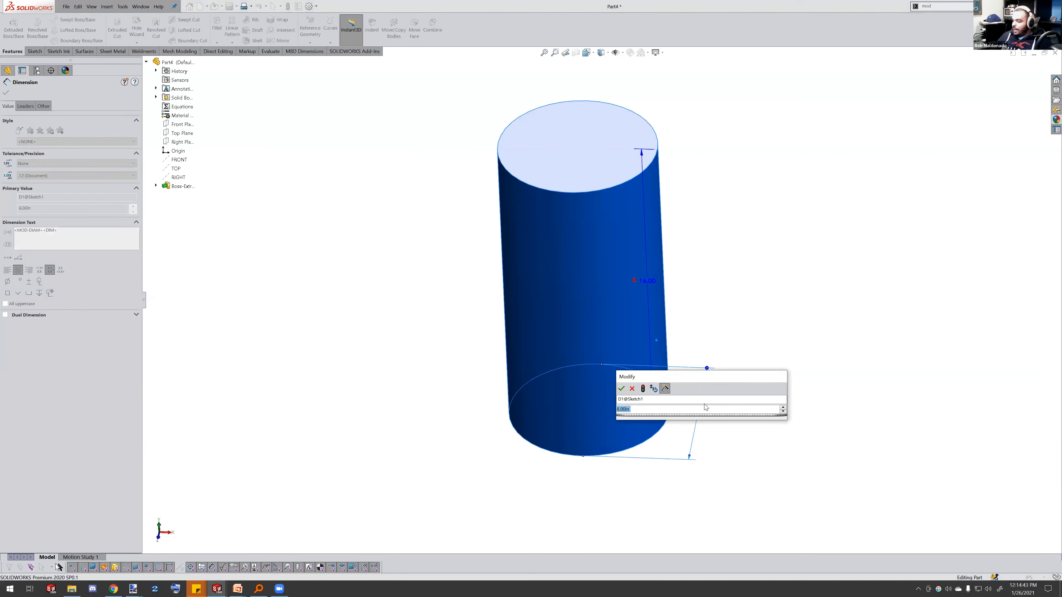
{"action": "type", "text": "6"}
{"action": "left_click", "coordinate": [643, 388]}
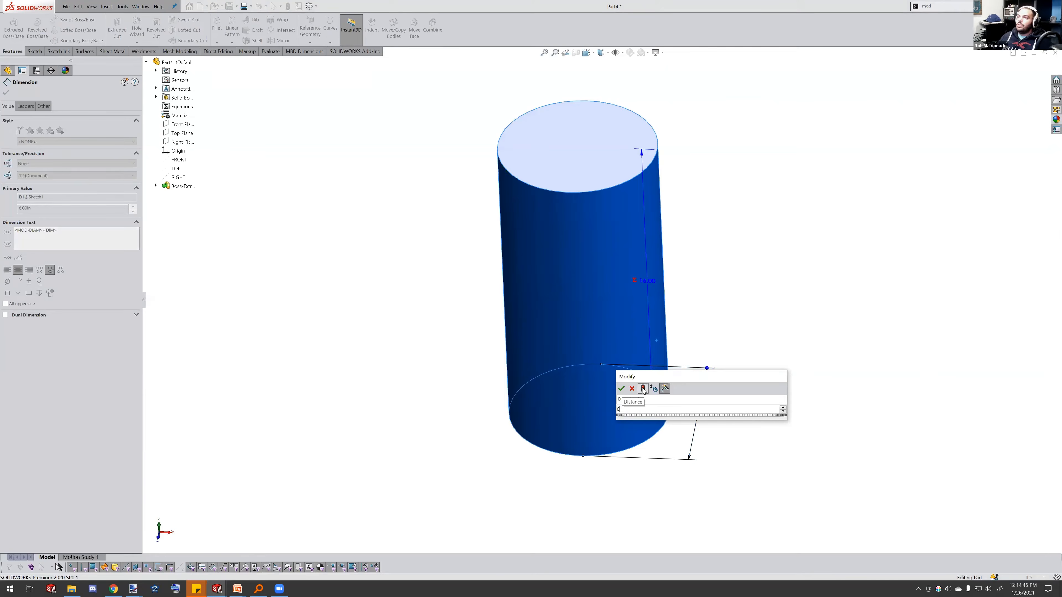
Set the cylinder's diameter back to 8 in, rebuild, and confirm the change
{"action": "middle_click_drag", "start_coordinate": [625, 217], "coordinate": [612, 184]}
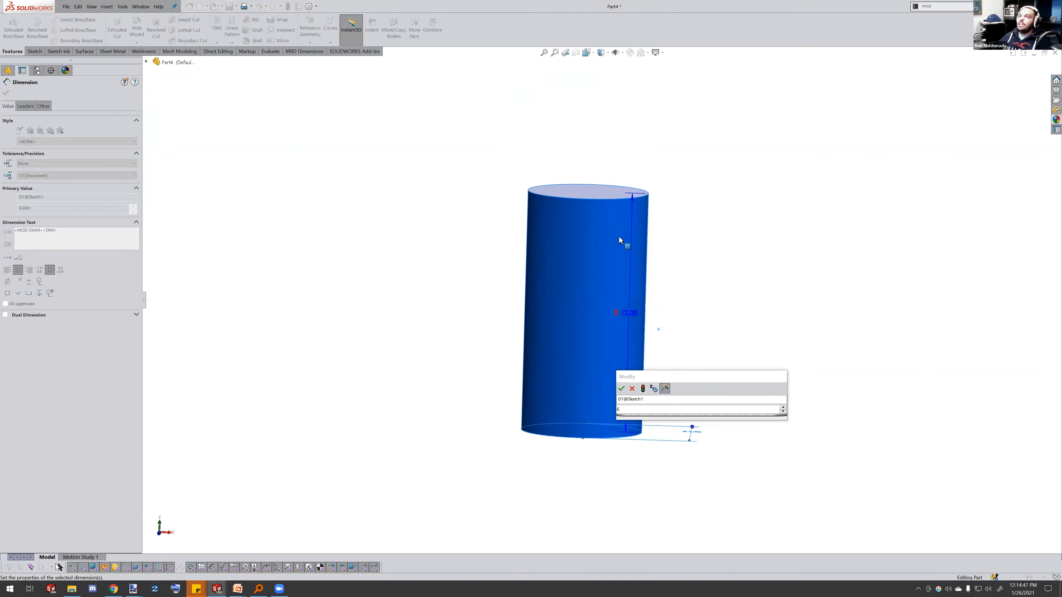
{"action": "left_click", "coordinate": [634, 410]}
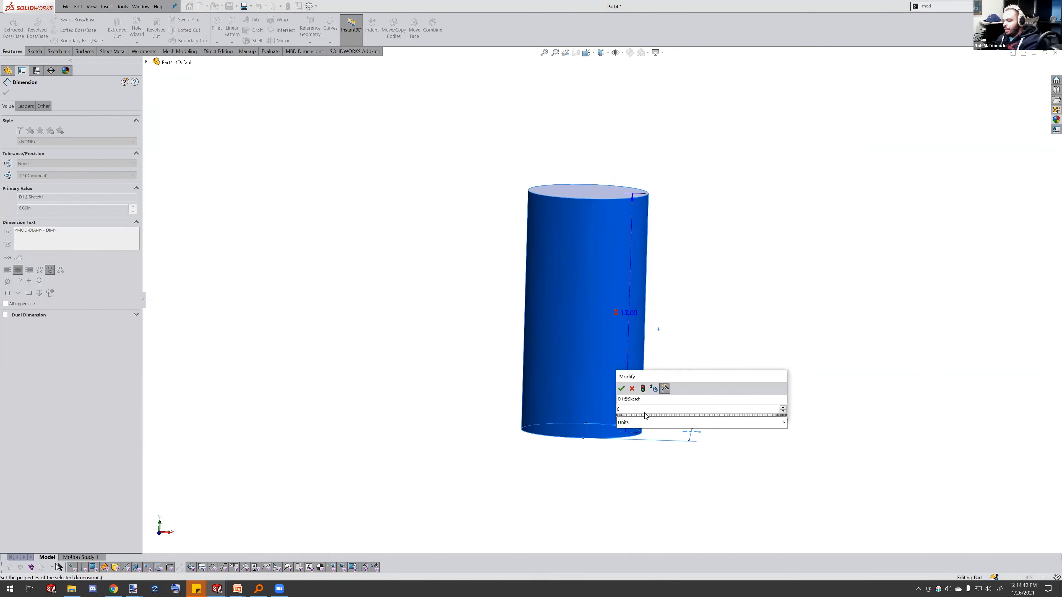
{"action": "key", "text": "BackSpace"}
{"action": "type", "text": "8"}
{"action": "left_click", "coordinate": [643, 390]}
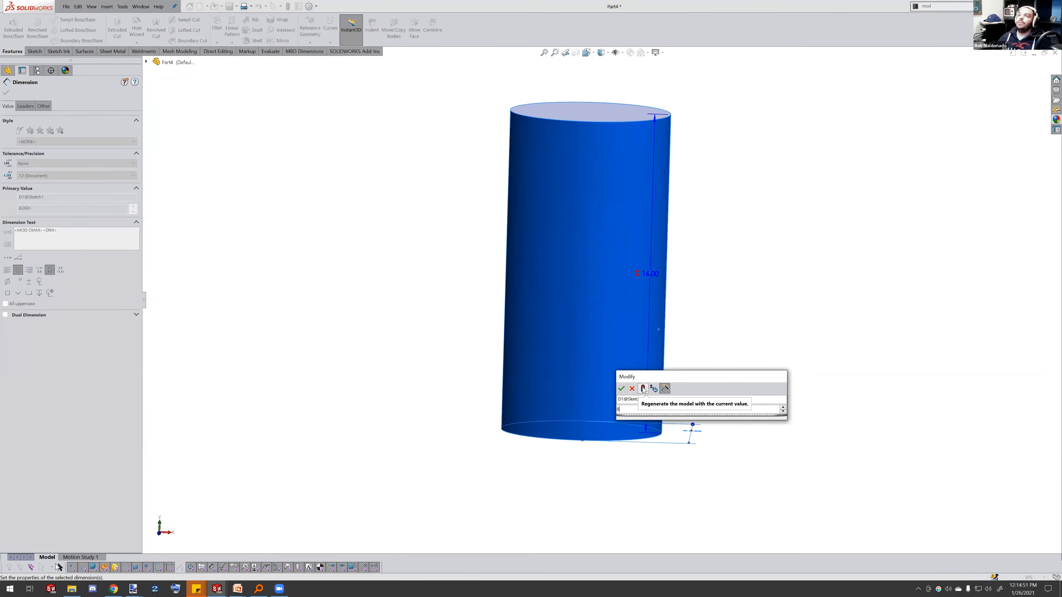
{"action": "left_click", "coordinate": [621, 389]}
{"action": "left_click", "coordinate": [769, 375]}
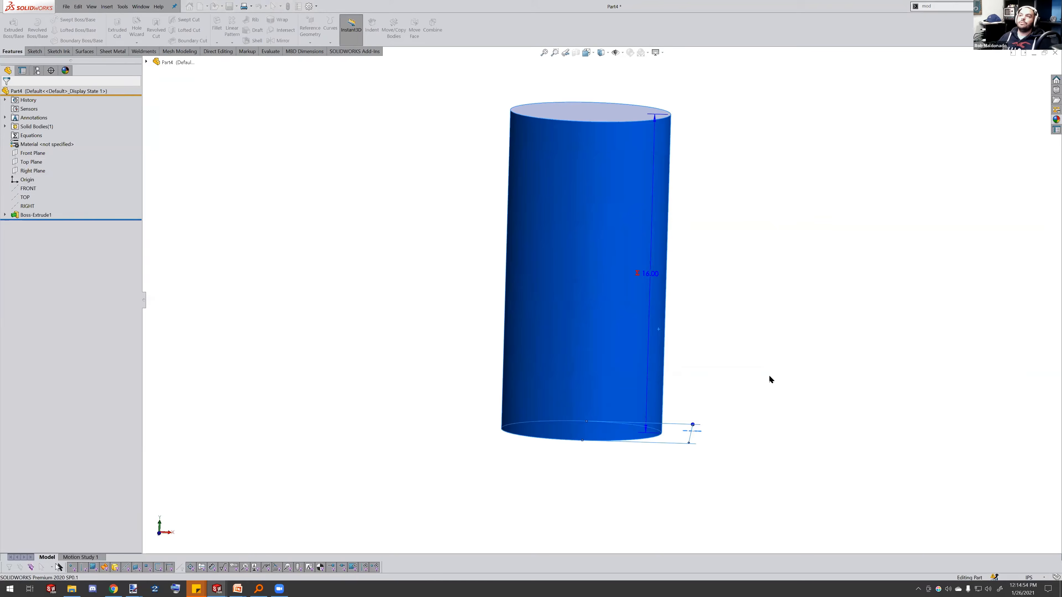
Start a sketch on the cylinder's bottom face and draw a circle centred on the origin, about 15.14 in in diameter
{"action": "left_click", "coordinate": [614, 437]}
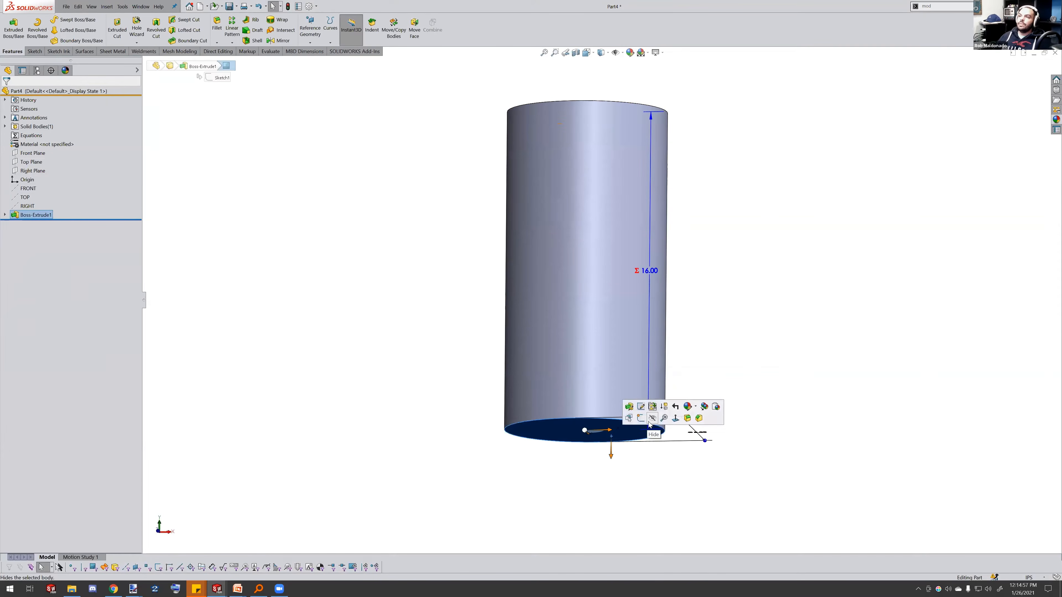
{"action": "left_click", "coordinate": [641, 418]}
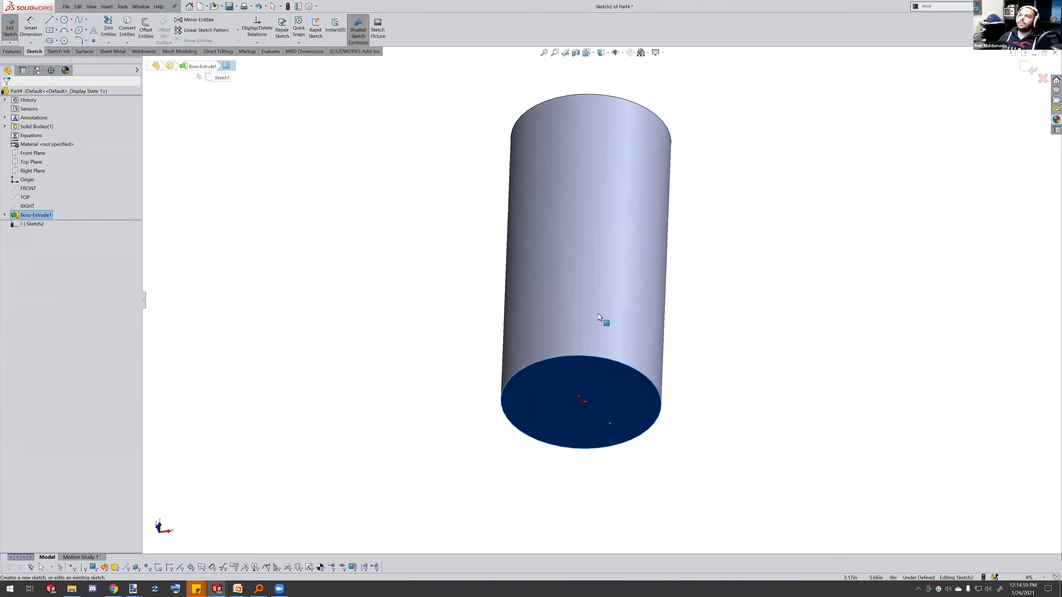
{"action": "left_click", "coordinate": [64, 20]}
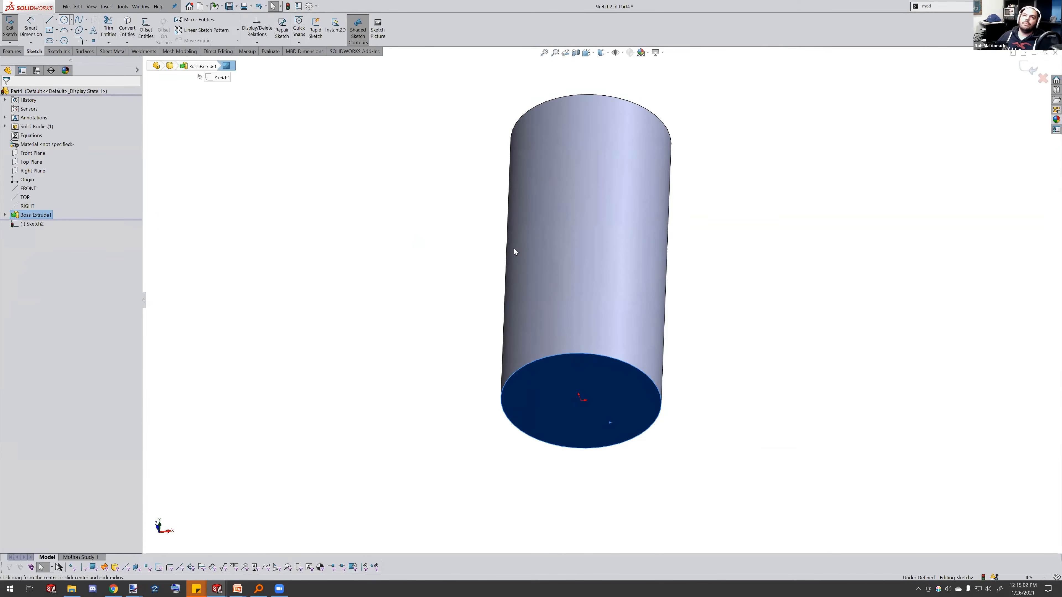
{"action": "left_click", "coordinate": [582, 401]}
{"action": "left_click", "coordinate": [704, 339]}
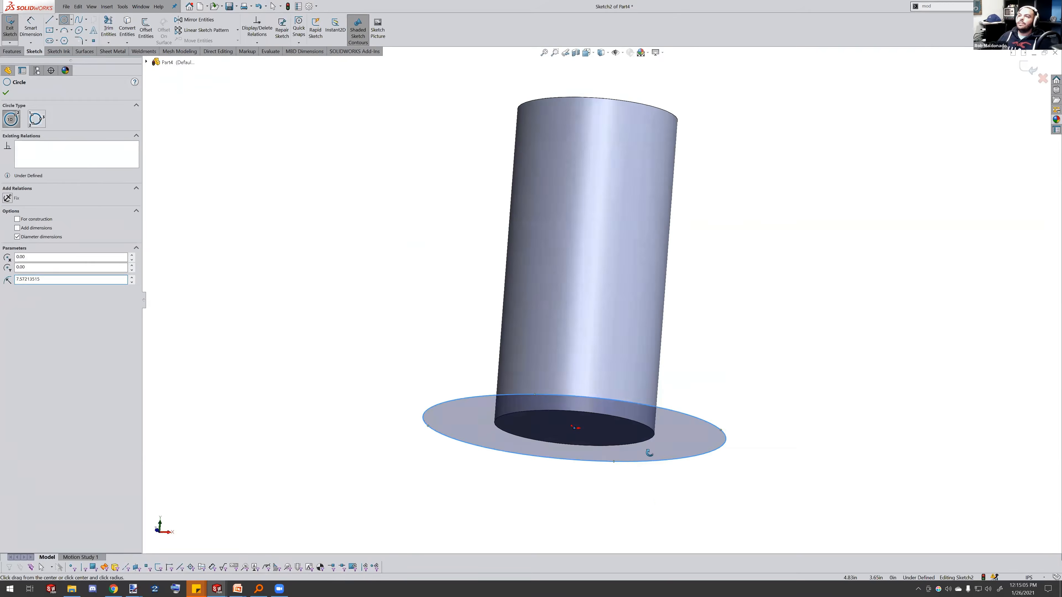
Add a diameter dimension to the flange circle on the cylinder's bottom face
{"action": "scroll", "coordinate": [639, 419], "scroll_direction": "down", "scroll_amount": 3}
{"action": "scroll", "coordinate": [632, 396], "scroll_direction": "up", "scroll_amount": 1}
{"action": "middle_click_drag", "start_coordinate": [632, 396], "coordinate": [633, 419]}
{"action": "scroll", "coordinate": [611, 371], "scroll_direction": "up", "scroll_amount": 1}
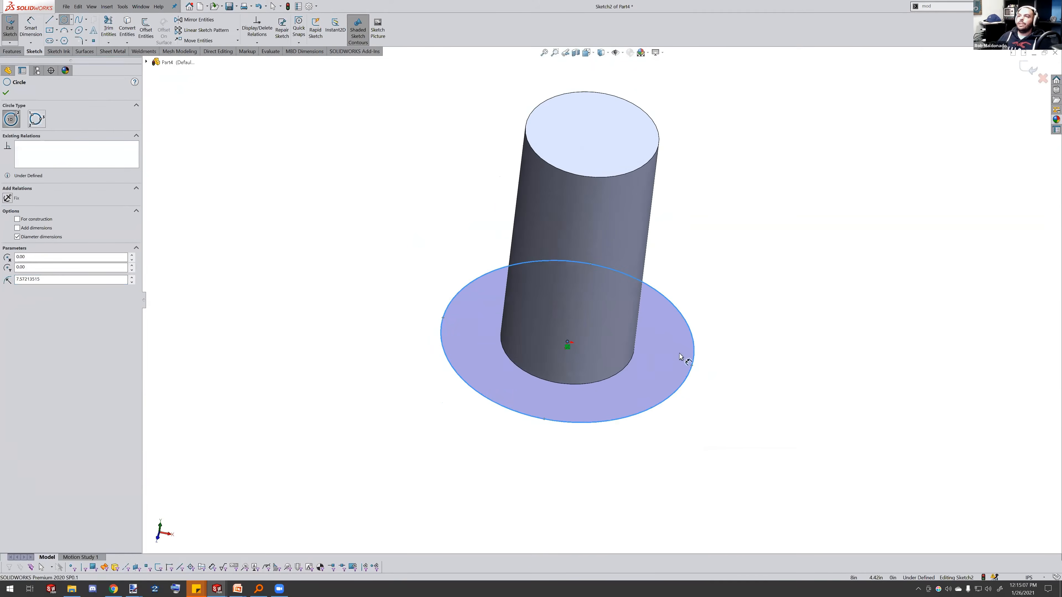
{"action": "right_click_drag", "start_coordinate": [686, 359], "coordinate": [691, 340]}
{"action": "left_click", "coordinate": [692, 344]}
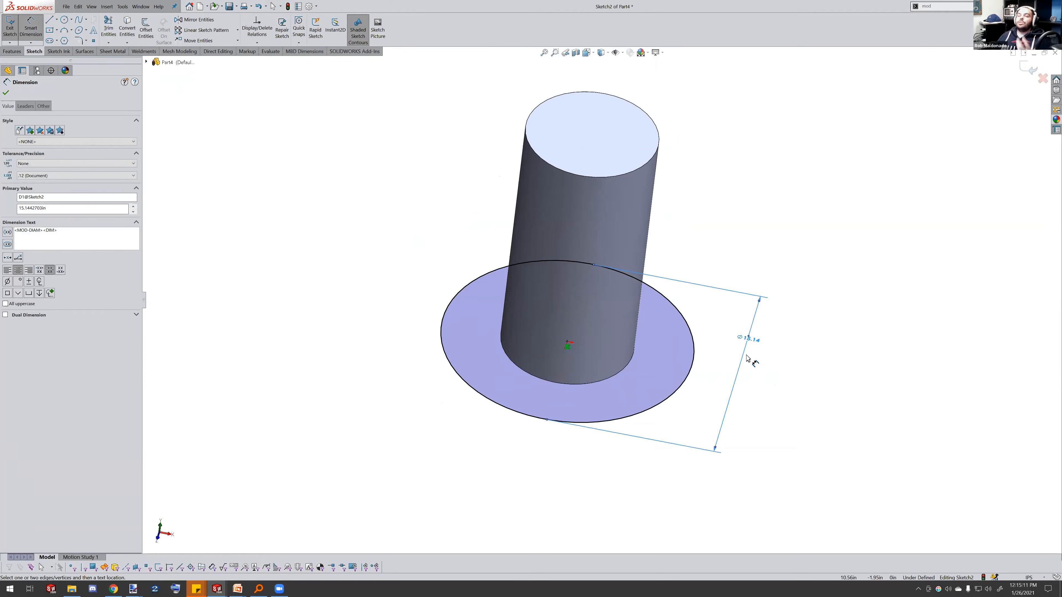
{"action": "left_click", "coordinate": [744, 341]}
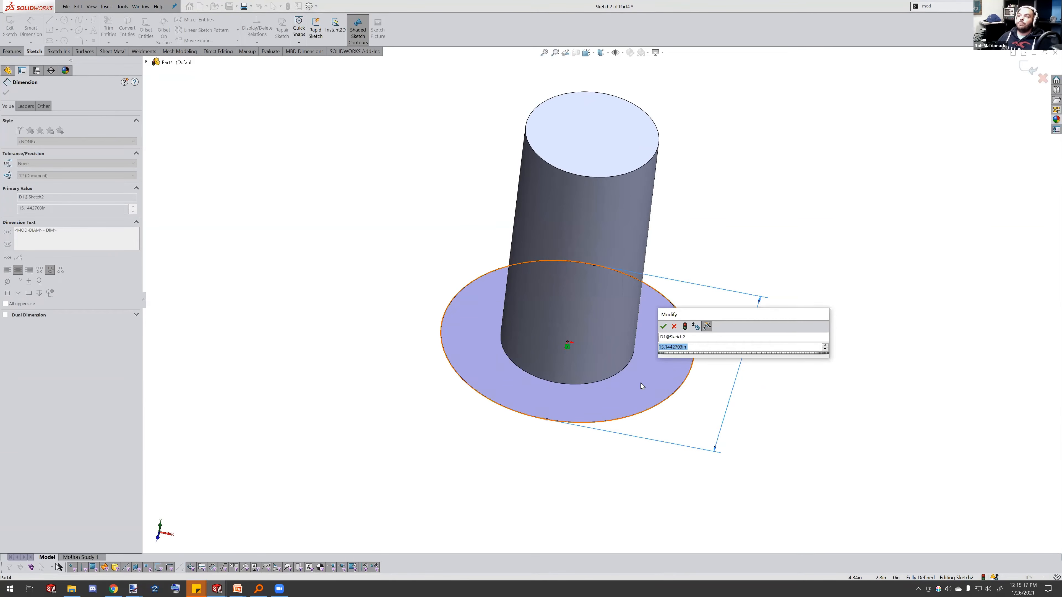
Set the flange diameter to the equation = "D1@Sketch1"+4, referencing the cylinder's diameter dimension from Sketch1
{"action": "left_click", "coordinate": [146, 63]}
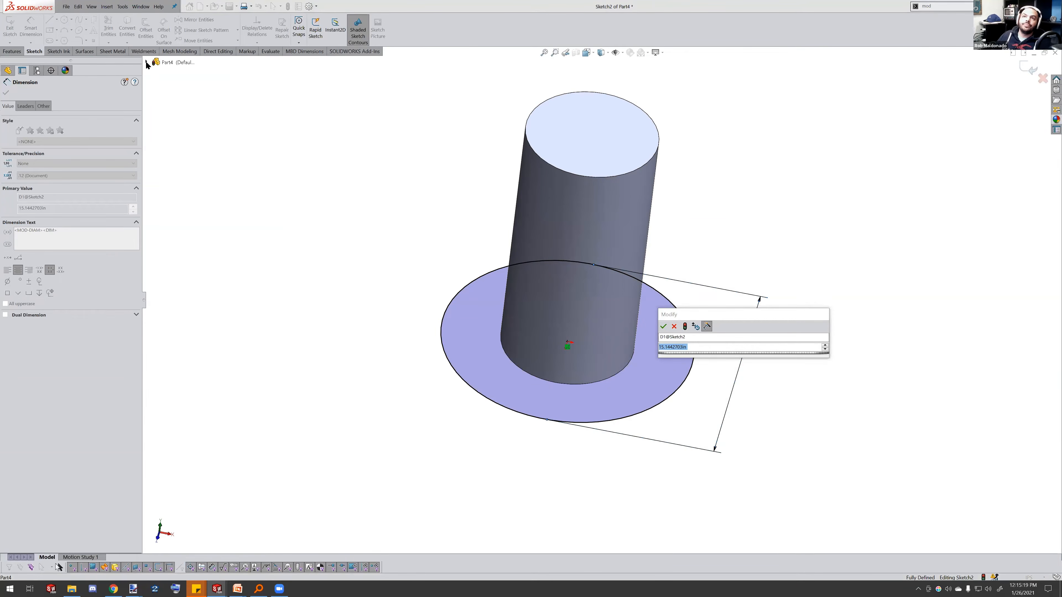
{"action": "left_click", "coordinate": [159, 186]}
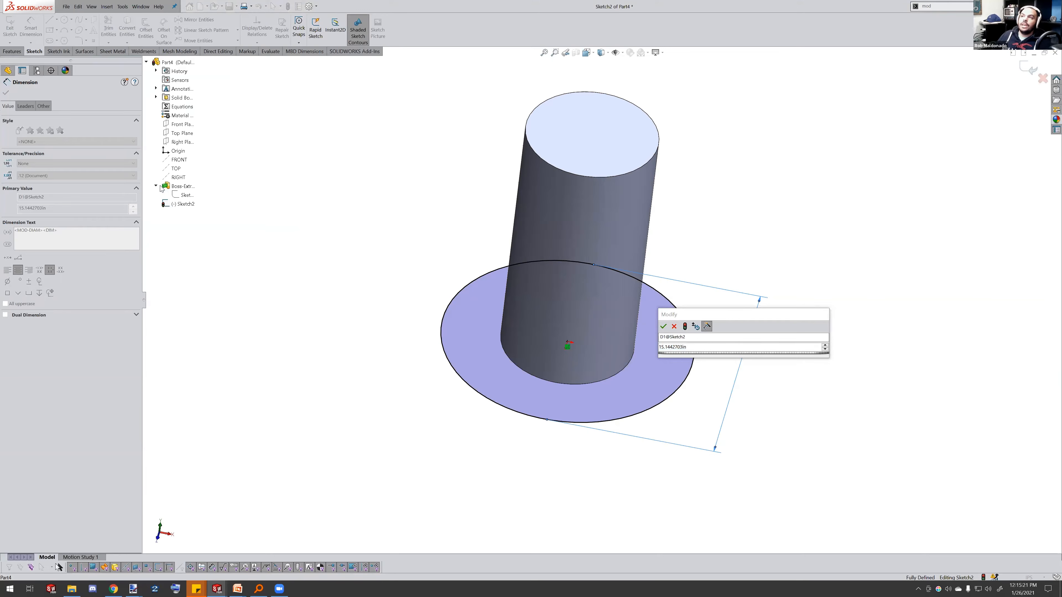
{"action": "left_click", "coordinate": [184, 195]}
{"action": "left_click_drag", "start_coordinate": [711, 316], "coordinate": [851, 271]}
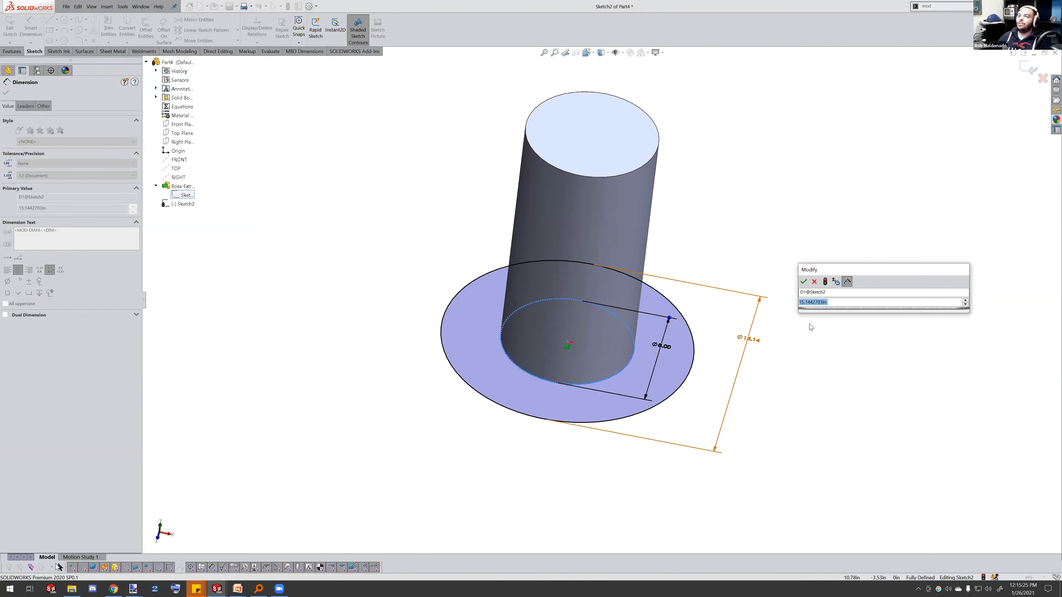
{"action": "left_click", "coordinate": [667, 352]}
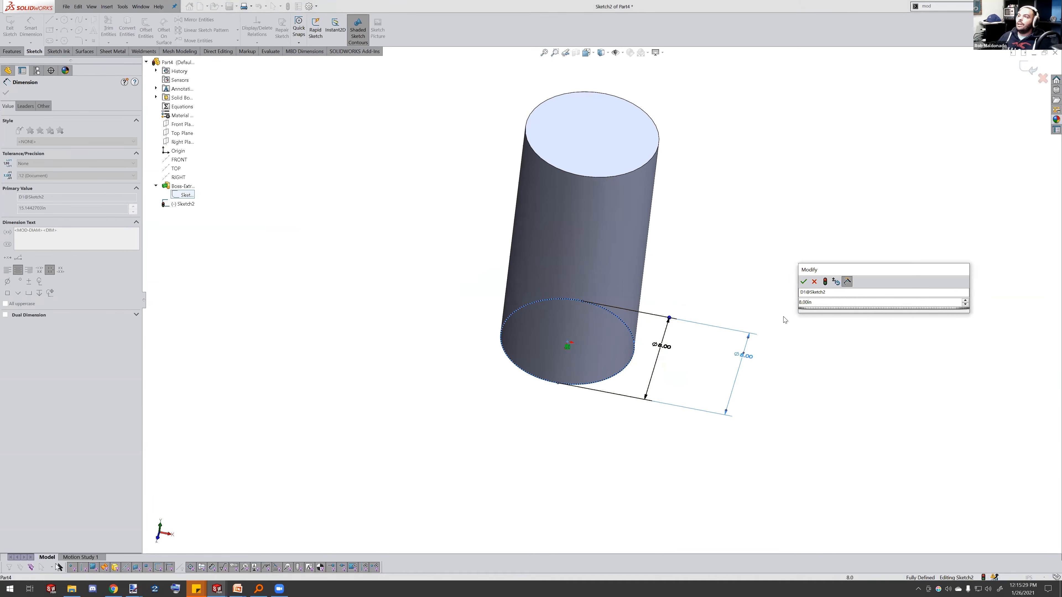
{"action": "type", "text": "="}
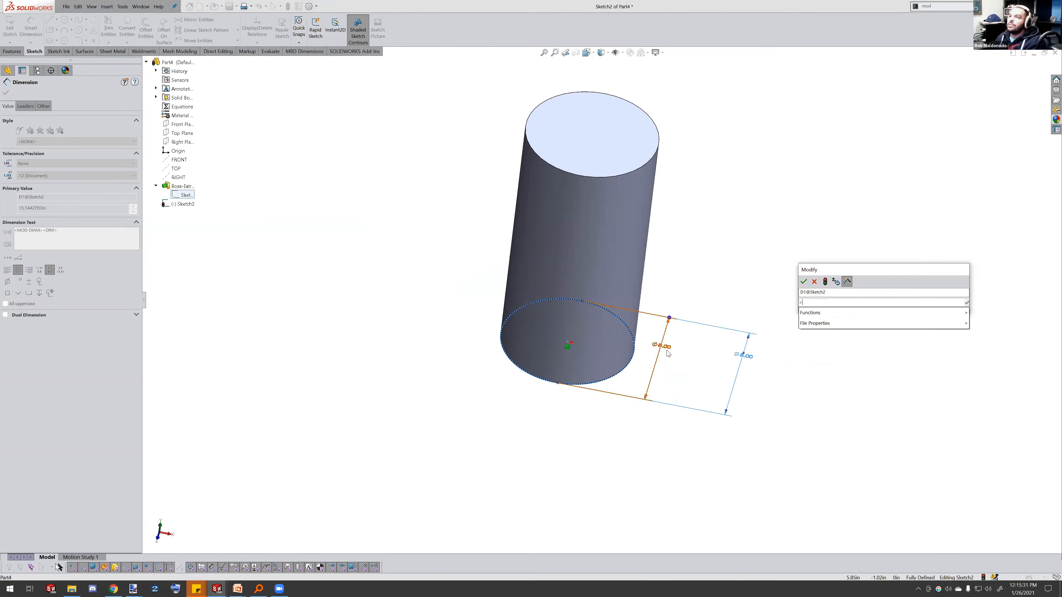
{"action": "left_click", "coordinate": [749, 336]}
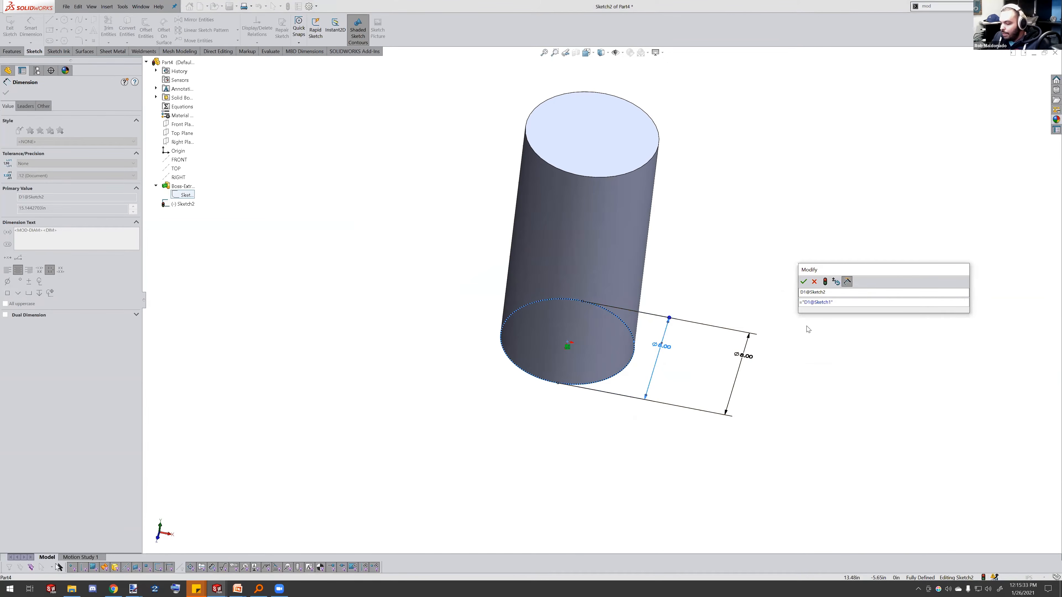
{"action": "type", "text": "+4"}
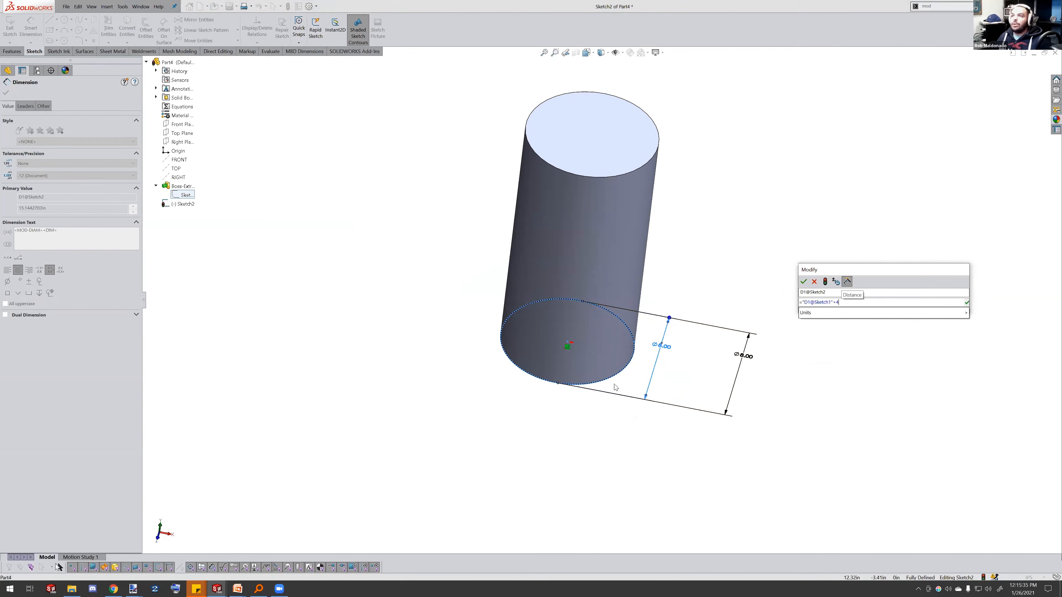
{"action": "left_click", "coordinate": [804, 282]}
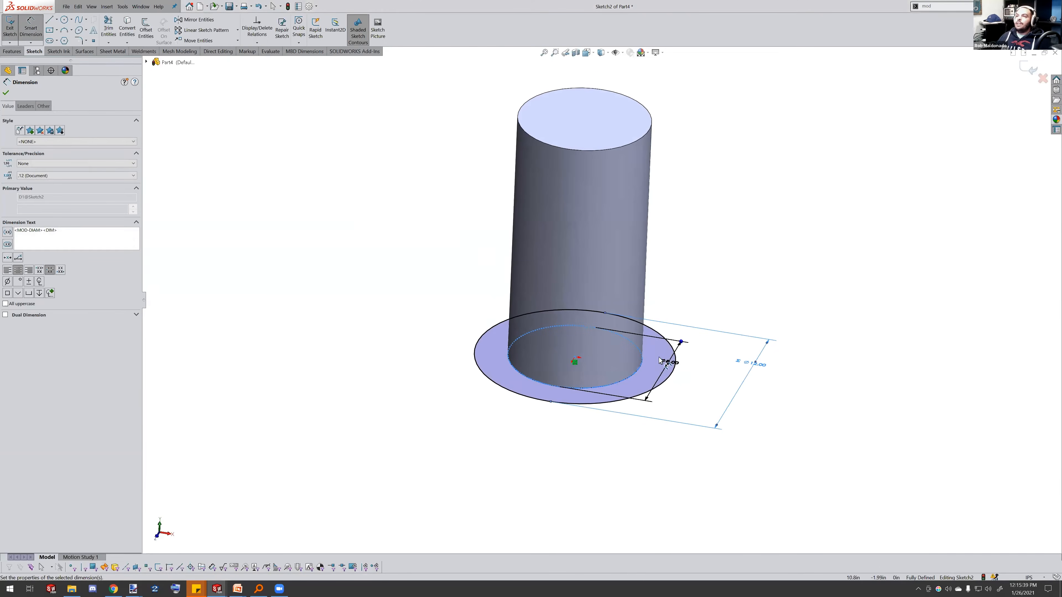
Exit the sketch and extrude the flange 0.25 in as a boss
{"action": "left_click", "coordinate": [11, 51]}
{"action": "left_click", "coordinate": [12, 30]}
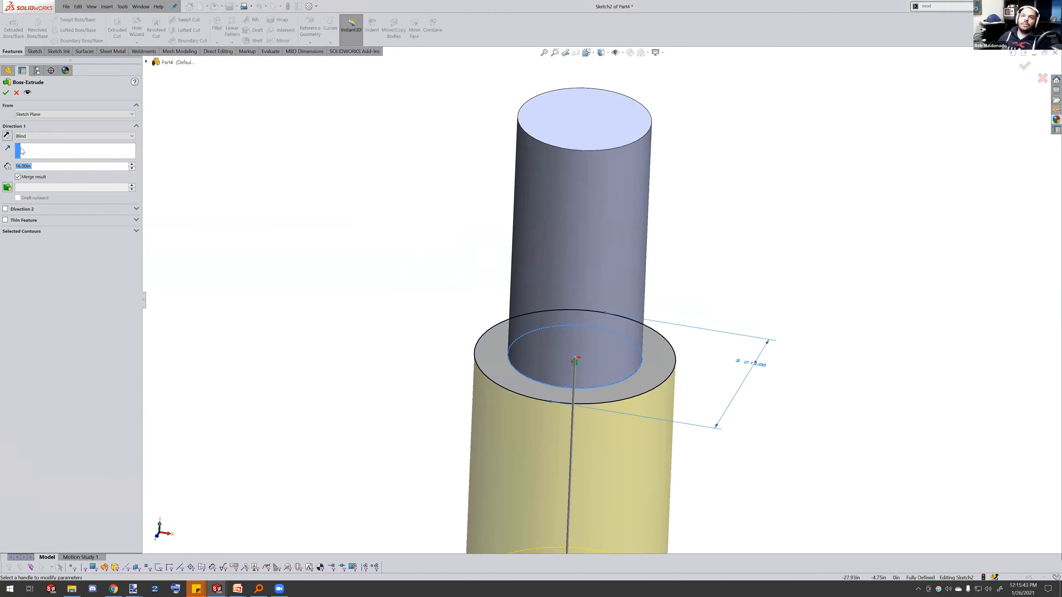
{"action": "type", "text": "0.25"}
{"action": "key", "text": "Return"}
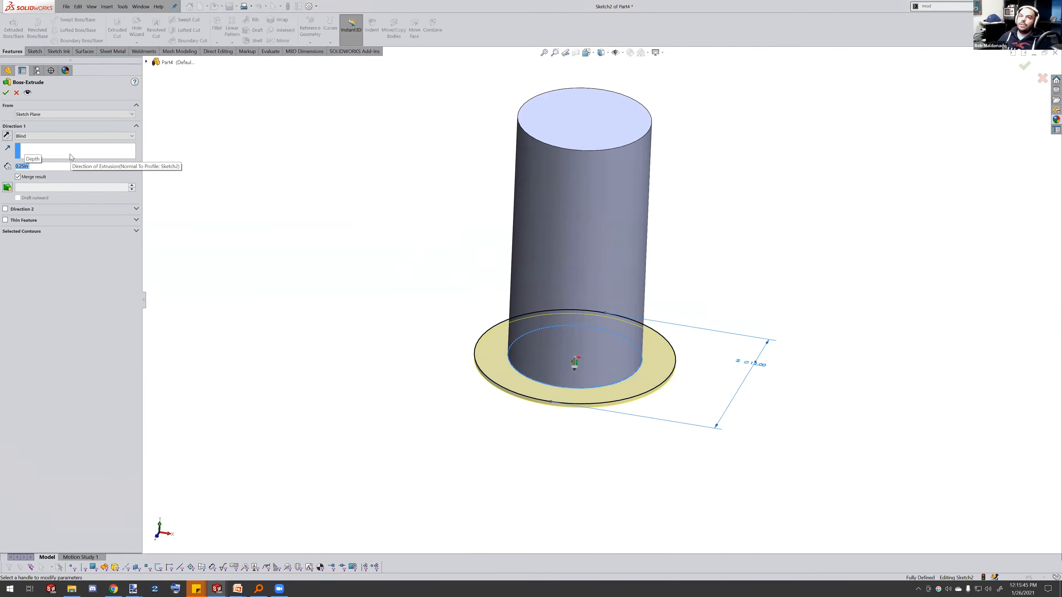
{"action": "left_click", "coordinate": [6, 92]}
Orbit around the part and inspect the cylinder's extrusion dimensions
{"action": "middle_click_drag", "start_coordinate": [449, 120], "coordinate": [434, 209]}
{"action": "left_click", "coordinate": [431, 232]}
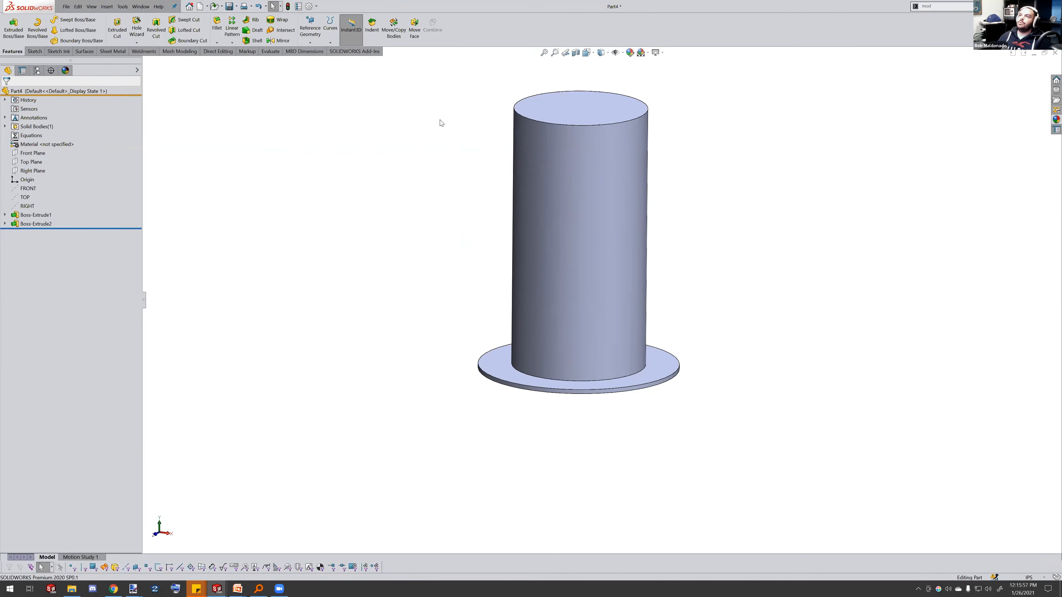
{"action": "middle_click_drag", "start_coordinate": [605, 240], "coordinate": [648, 134]}
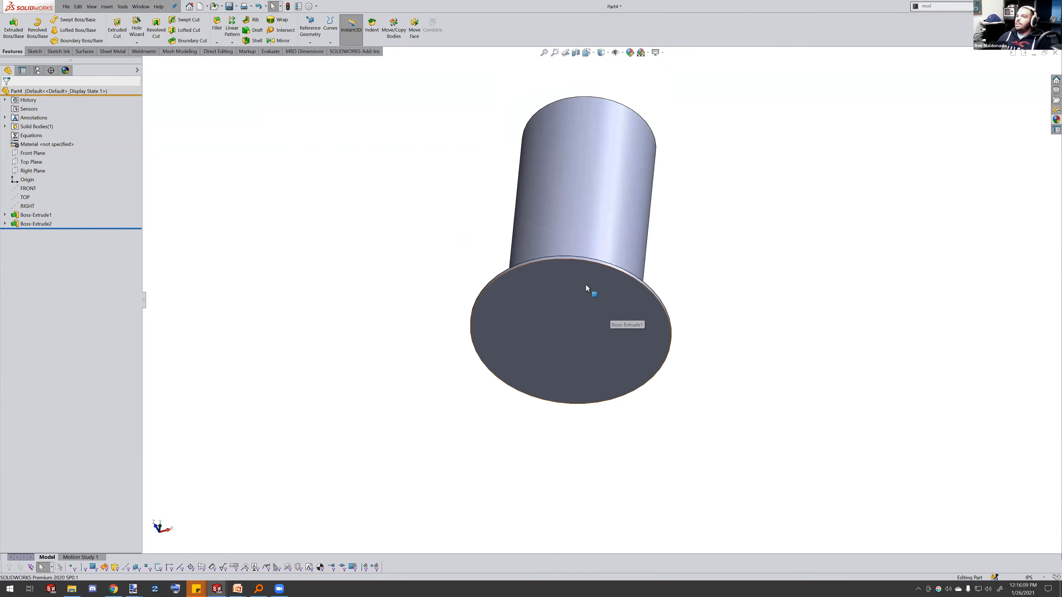
{"action": "middle_click_drag", "start_coordinate": [606, 274], "coordinate": [586, 331]}
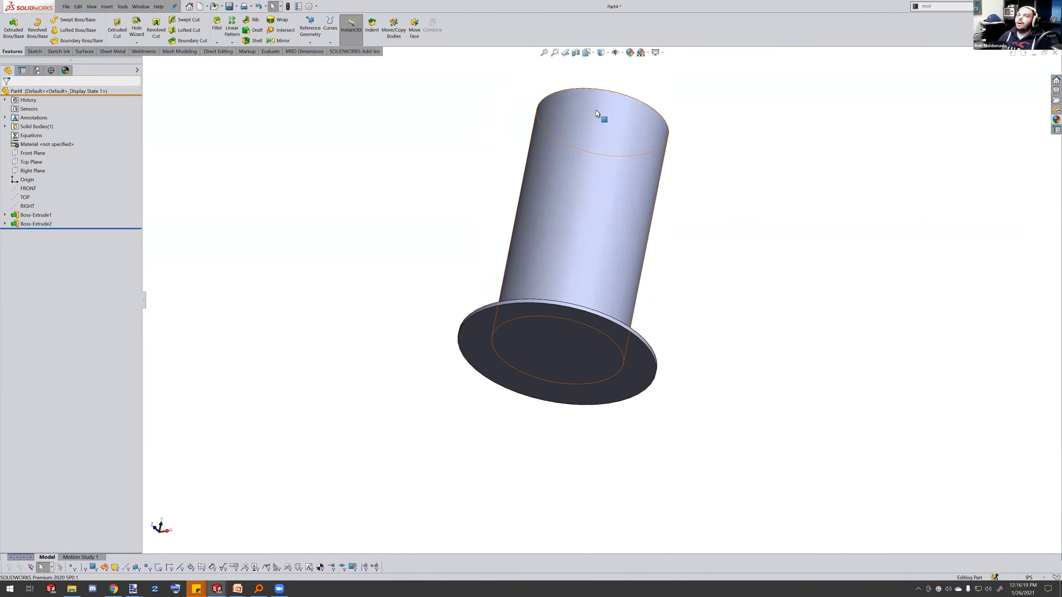
{"action": "mouse_move", "coordinate": [625, 197]}
{"action": "middle_mouse_down"}
{"action": "mouse_move", "coordinate": [607, 266]}
{"action": "mouse_move", "coordinate": [620, 201]}
{"action": "middle_mouse_up"}
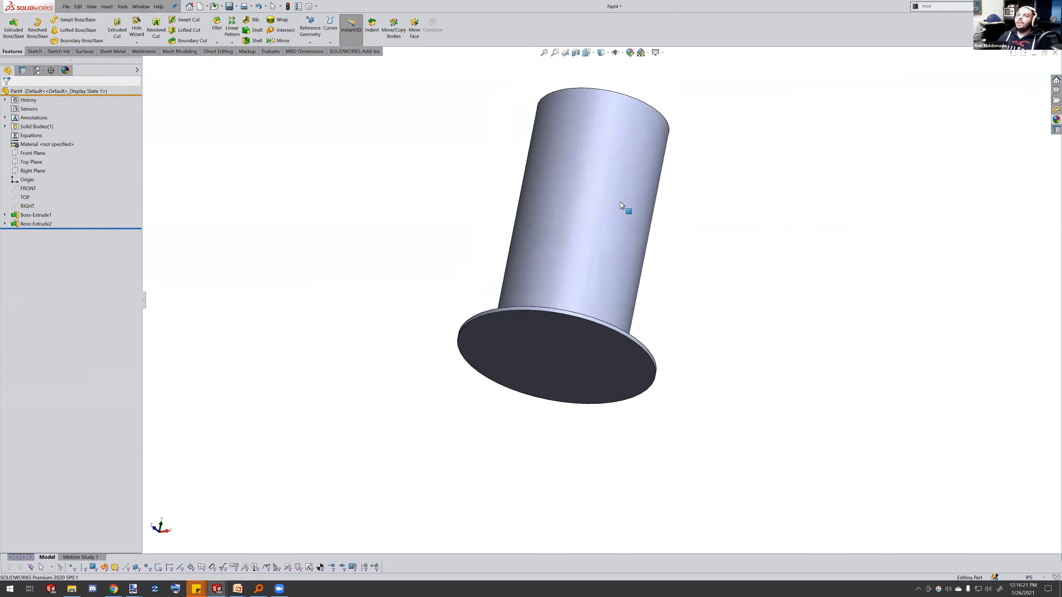
{"action": "left_click", "coordinate": [632, 162]}
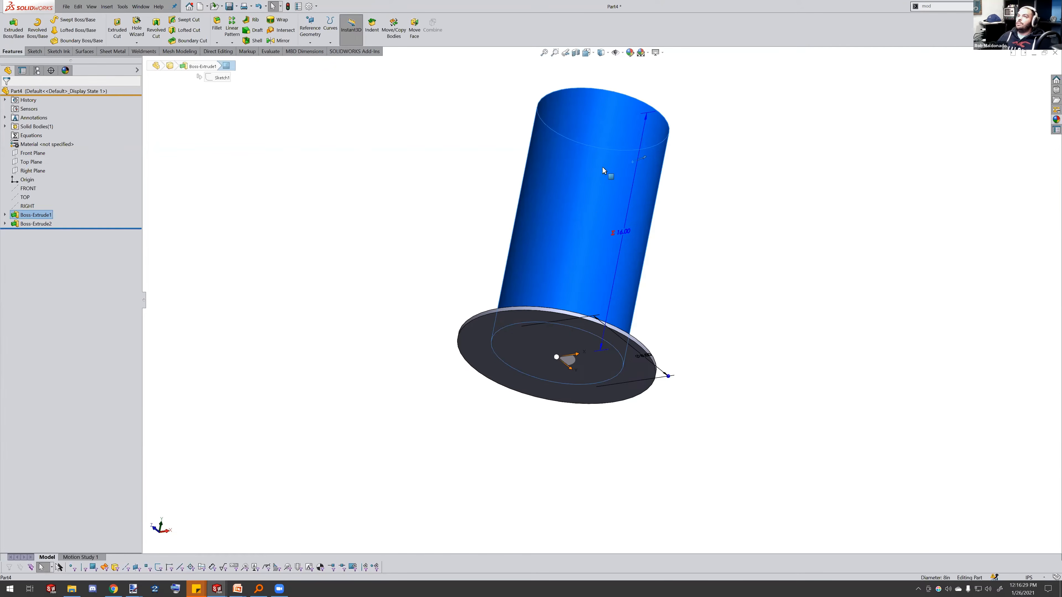
{"action": "middle_click_drag", "start_coordinate": [577, 188], "coordinate": [615, 204]}
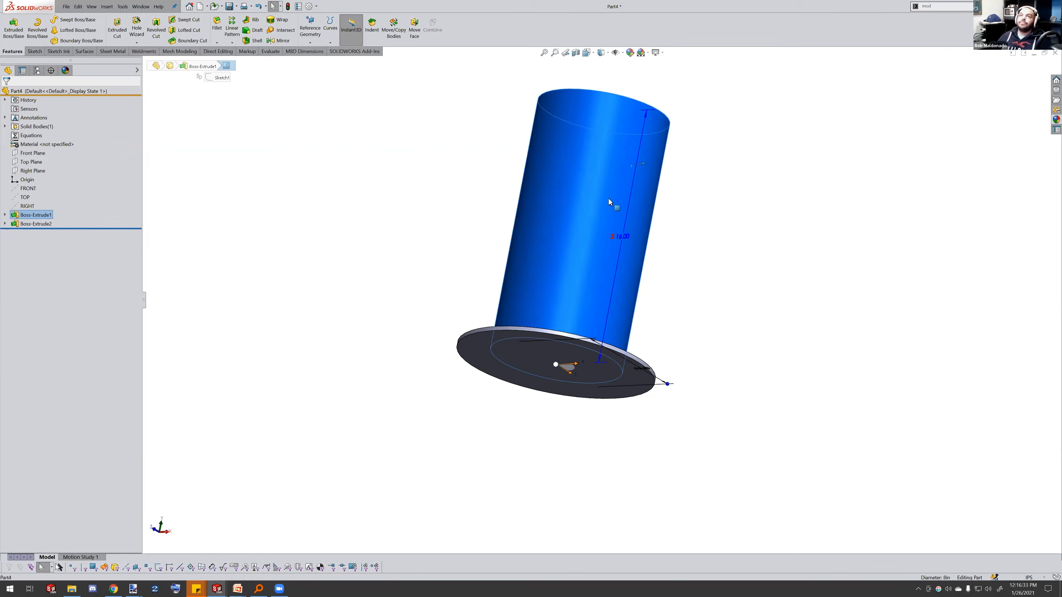
{"action": "left_click", "coordinate": [443, 210]}
{"action": "middle_click_drag", "start_coordinate": [486, 190], "coordinate": [660, 132]}
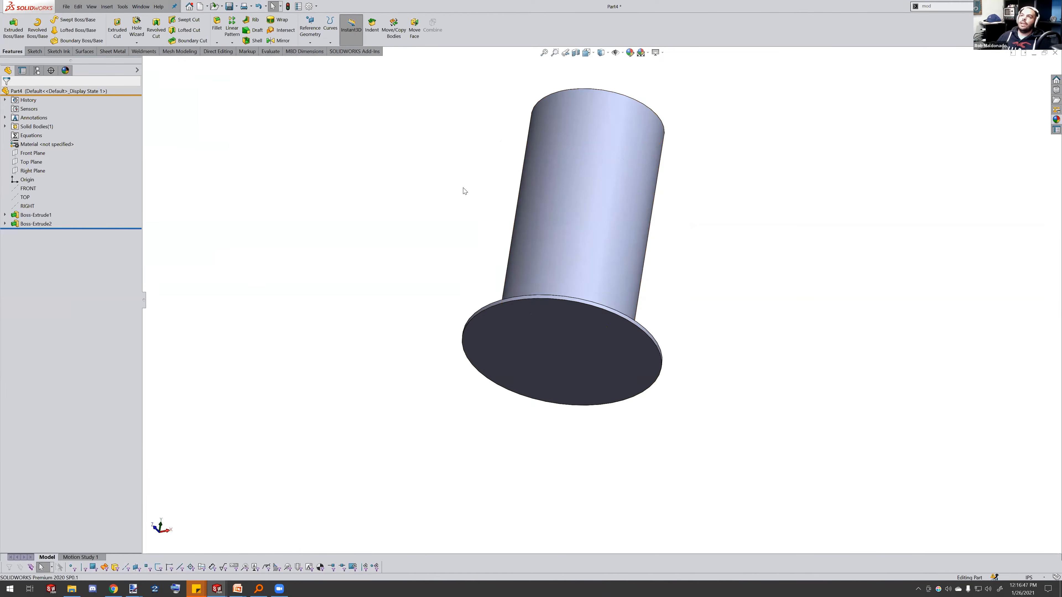
Shell the part with 0.25 in wall thickness, removing the flange's bottom face
{"action": "left_click", "coordinate": [250, 42]}
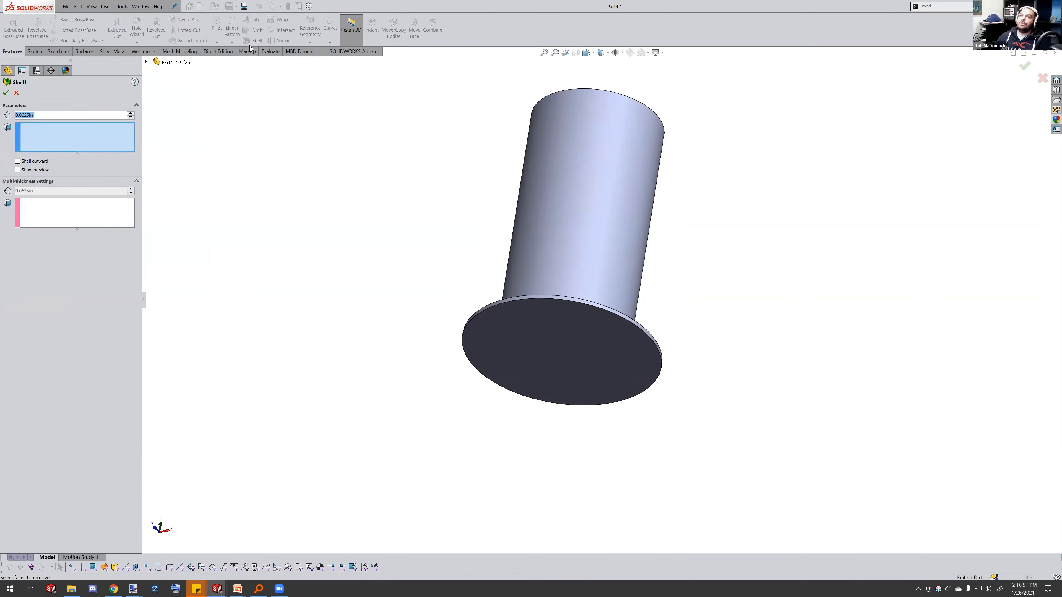
{"action": "left_click", "coordinate": [591, 338]}
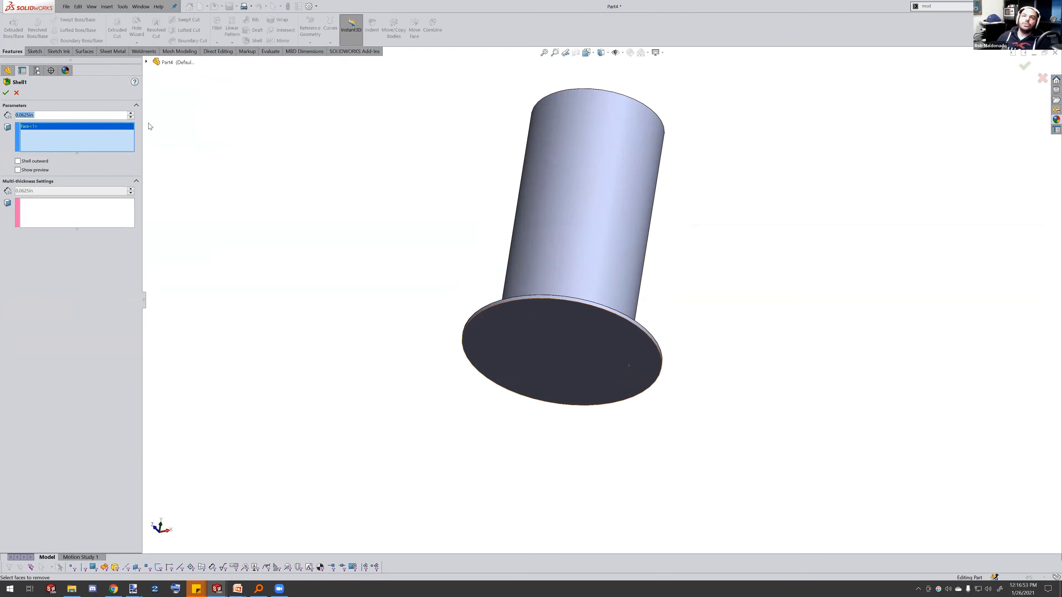
{"action": "type", "text": "0.25"}
{"action": "key", "text": "Return"}
{"action": "left_click", "coordinate": [6, 93]}
Turn on a section view to inspect the shelled part's hollow interior, then turn it off
{"action": "middle_click_drag", "start_coordinate": [425, 228], "coordinate": [438, 63]}
{"action": "middle_click_drag", "start_coordinate": [572, 205], "coordinate": [555, 238]}
{"action": "middle_click_drag", "start_coordinate": [542, 308], "coordinate": [609, 330]}
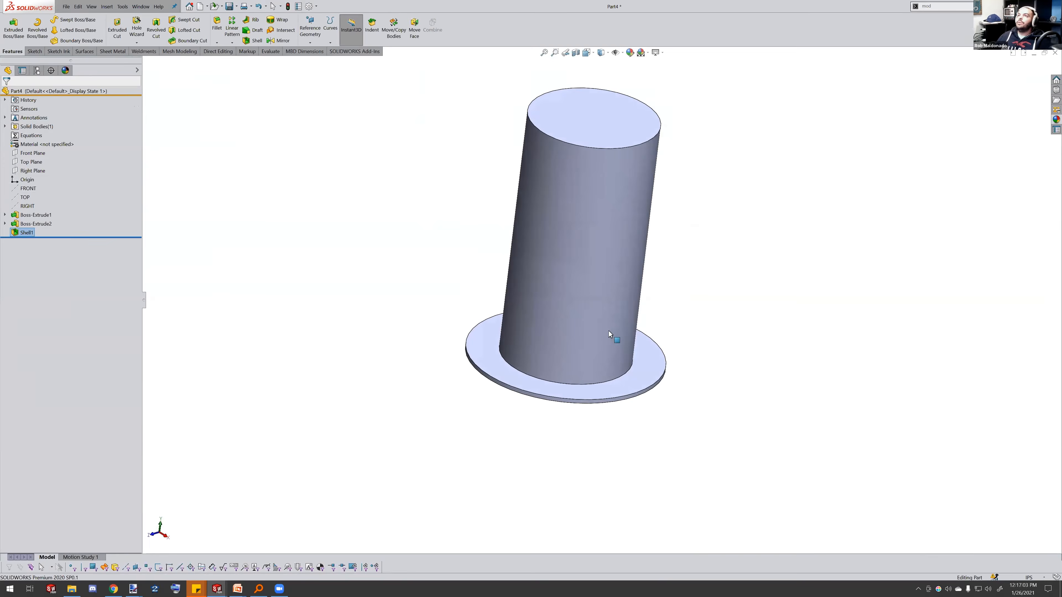
{"action": "middle_click_drag", "start_coordinate": [640, 227], "coordinate": [632, 204]}
{"action": "left_click", "coordinate": [576, 53]}
{"action": "middle_click_drag", "start_coordinate": [711, 117], "coordinate": [957, 87]}
{"action": "left_click", "coordinate": [1024, 66]}
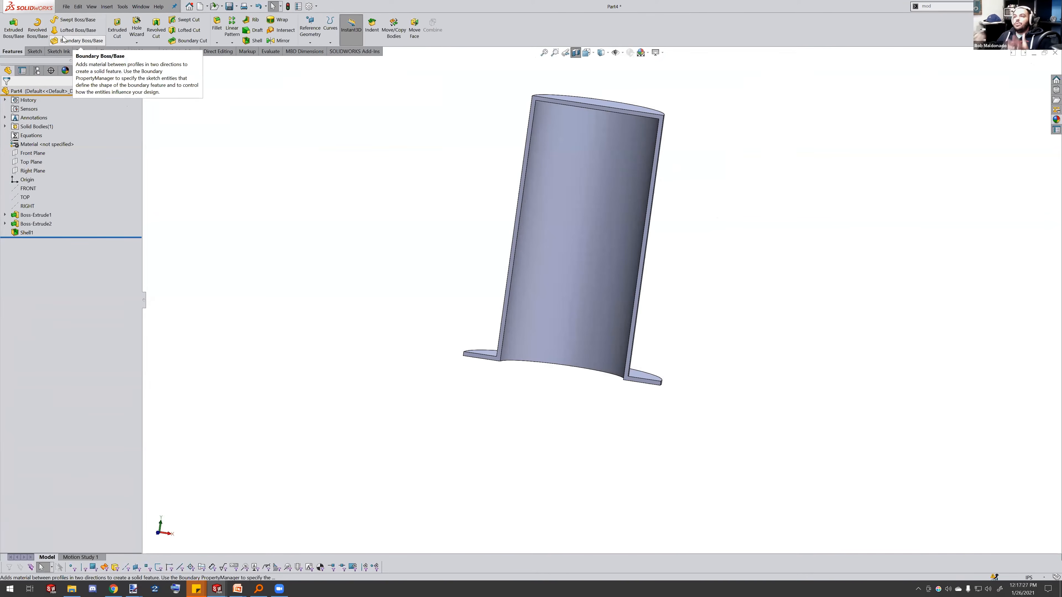
{"action": "middle_click_drag", "start_coordinate": [509, 236], "coordinate": [583, 296]}
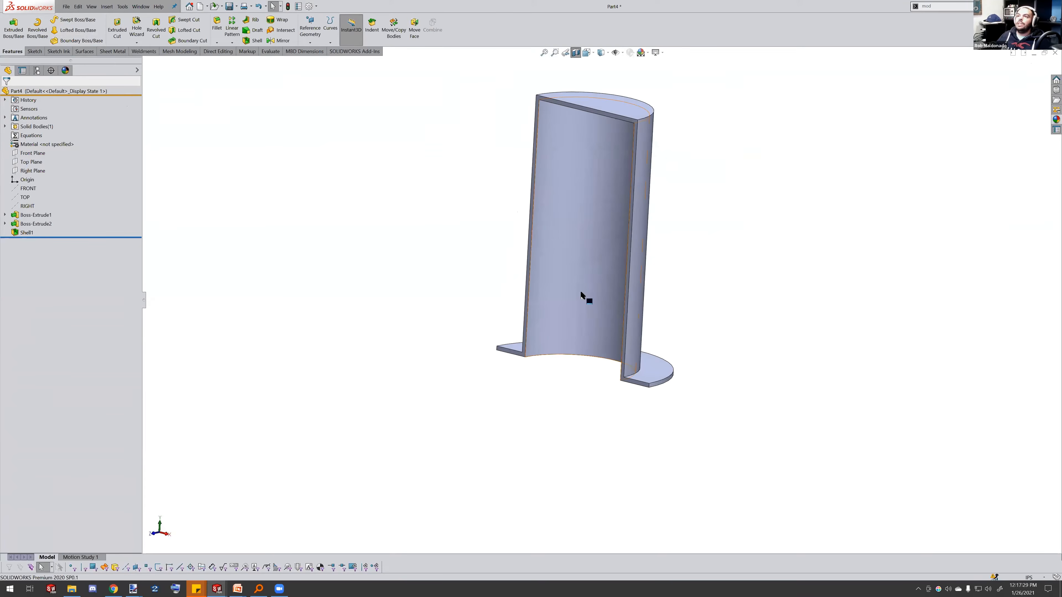
{"action": "left_click", "coordinate": [580, 295]}
{"action": "left_click", "coordinate": [576, 54]}
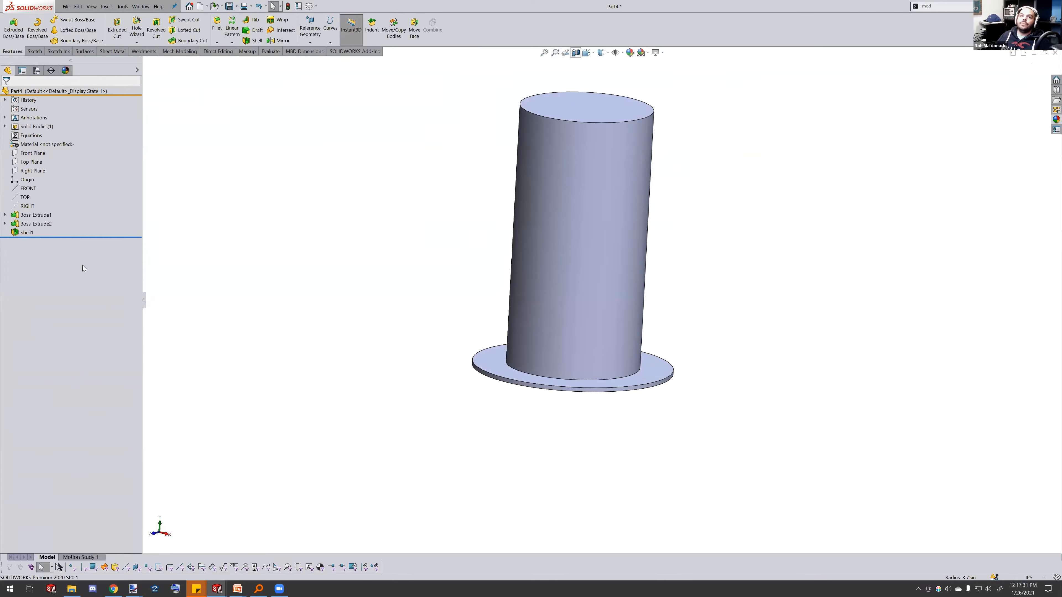
Change the cylinder's diameter in Sketch1 to 12 in and rebuild to test the linked flange and depth
{"action": "left_click", "coordinate": [5, 215]}
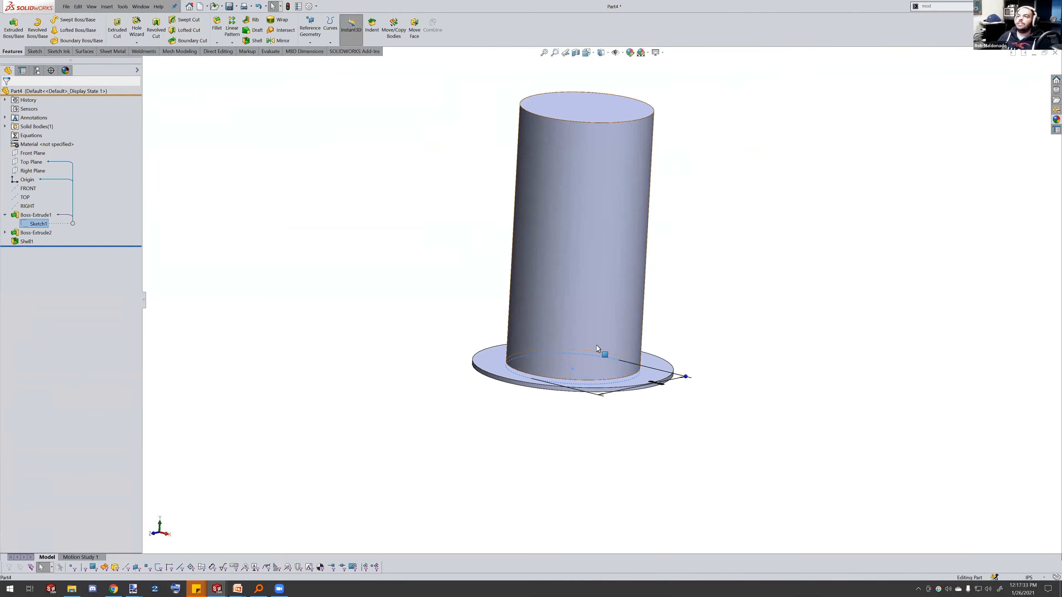
{"action": "middle_click_drag", "start_coordinate": [602, 356], "coordinate": [615, 383]}
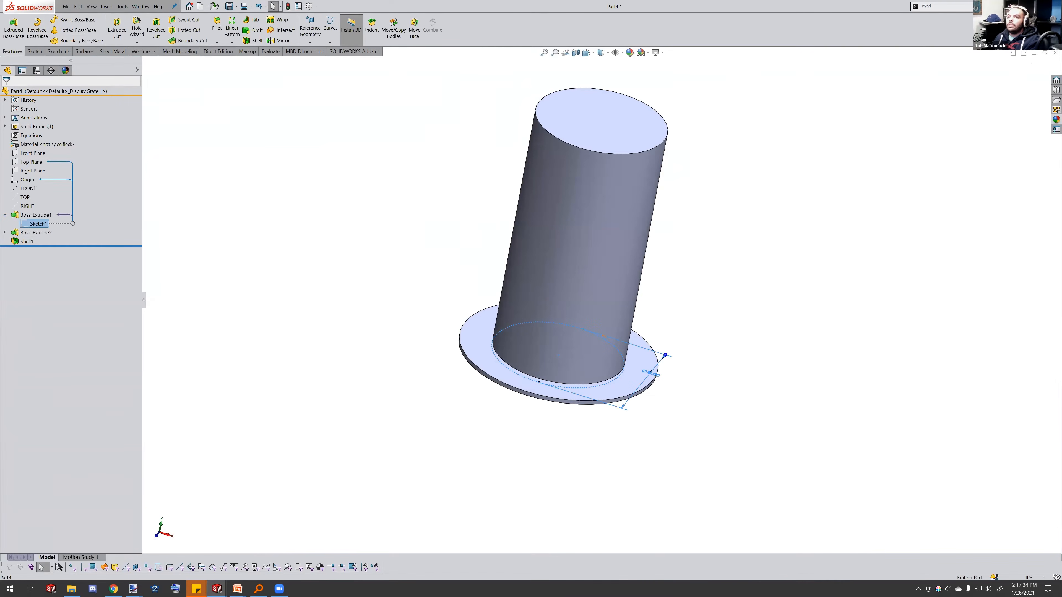
{"action": "double_click", "coordinate": [663, 357]}
{"action": "type", "text": "12"}
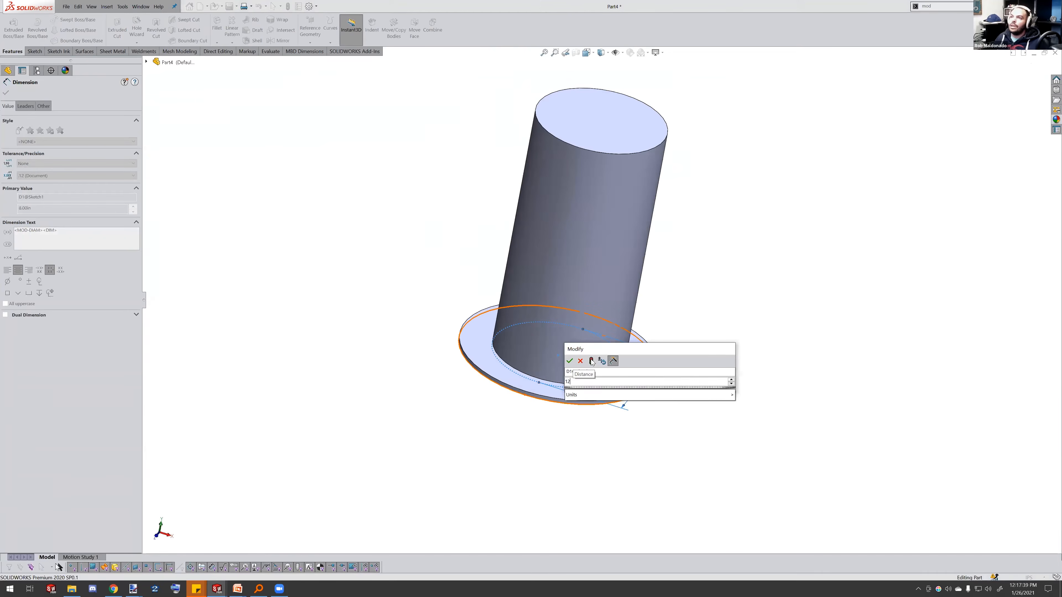
{"action": "left_click", "coordinate": [592, 362]}
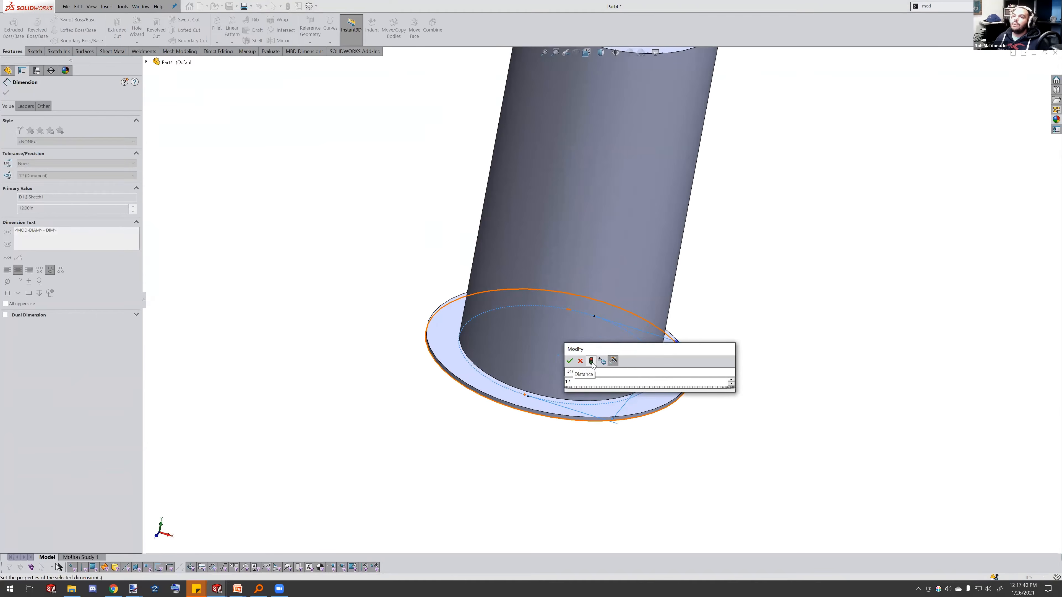
{"action": "left_click", "coordinate": [570, 361]}
{"action": "scroll", "coordinate": [569, 361], "scroll_direction": "up", "scroll_amount": 3}
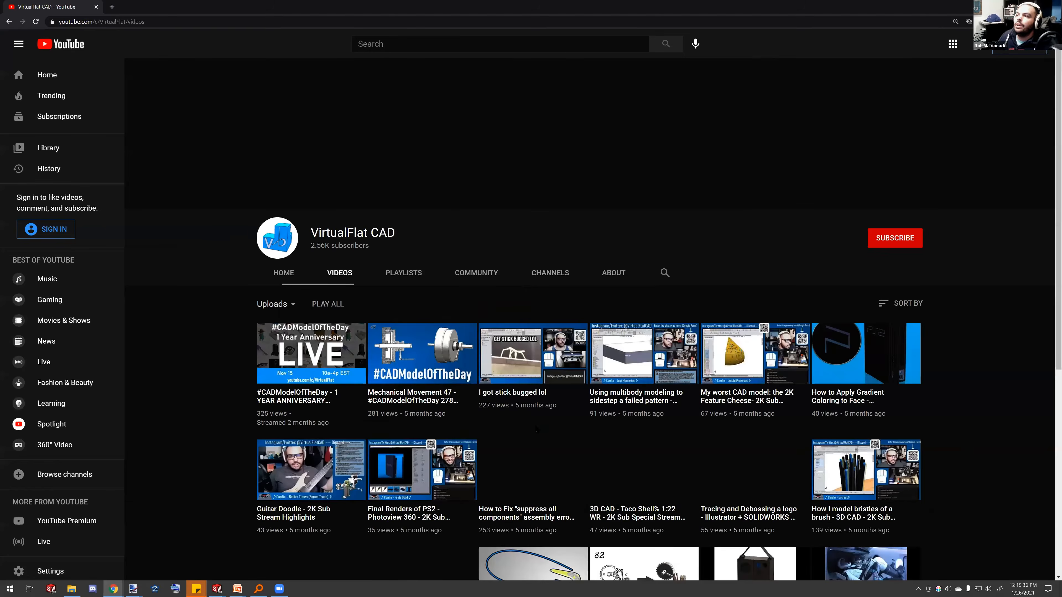
Switch to the browser and open the #3DXW20 Presentation video from the VirtualFlat CAD channel in a new tab
{"action": "scroll", "coordinate": [505, 415], "scroll_direction": "down", "scroll_amount": 3}
{"action": "scroll", "coordinate": [360, 226], "scroll_direction": "down", "scroll_amount": 10}
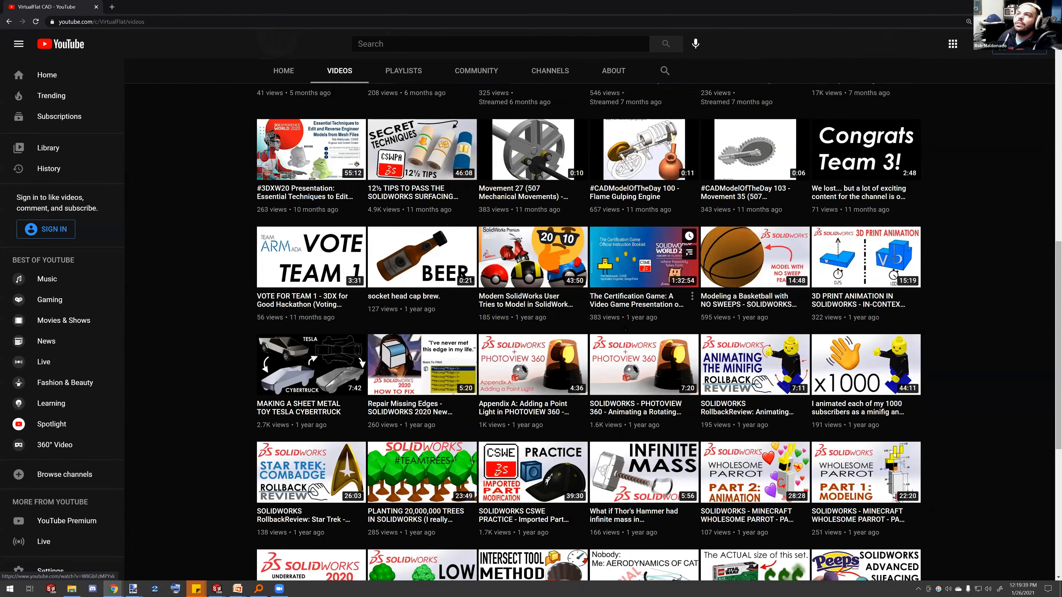
{"action": "scroll", "coordinate": [360, 225], "scroll_direction": "up", "scroll_amount": 2}
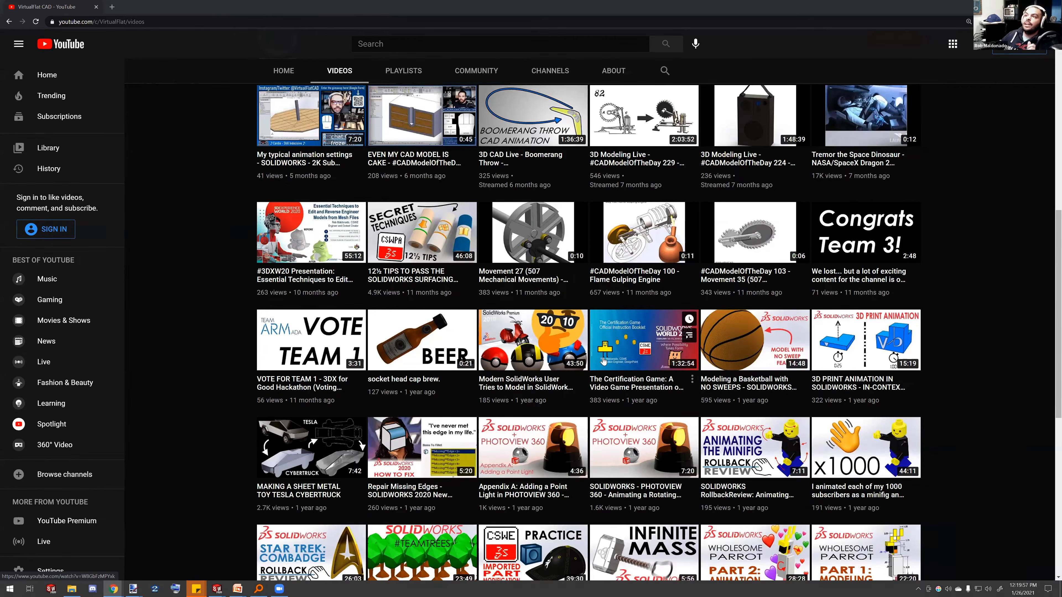
{"action": "scroll", "coordinate": [606, 359], "scroll_direction": "up", "scroll_amount": 1}
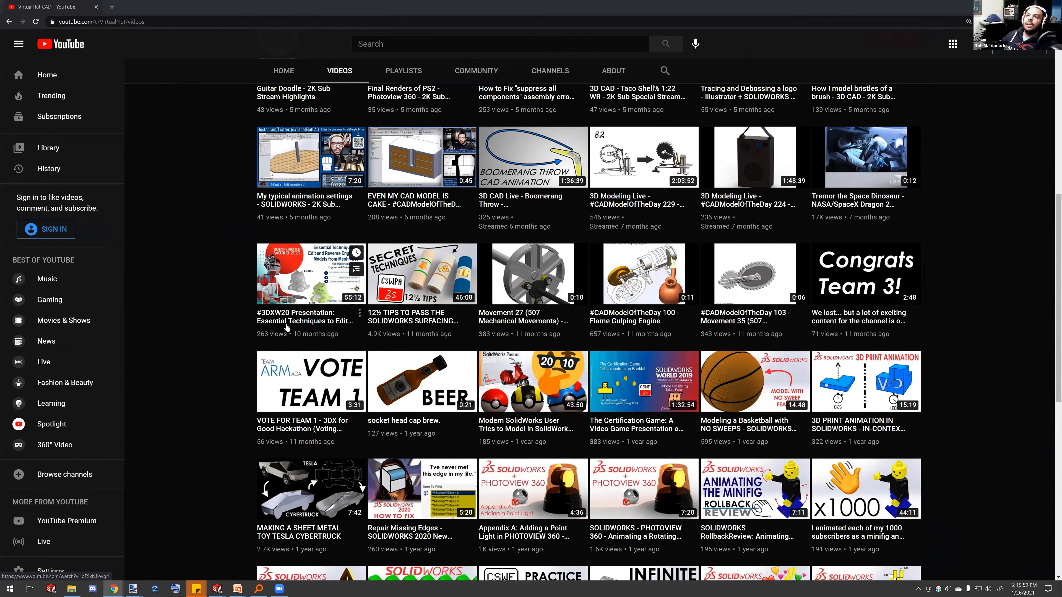
{"action": "middle_click", "coordinate": [302, 326]}
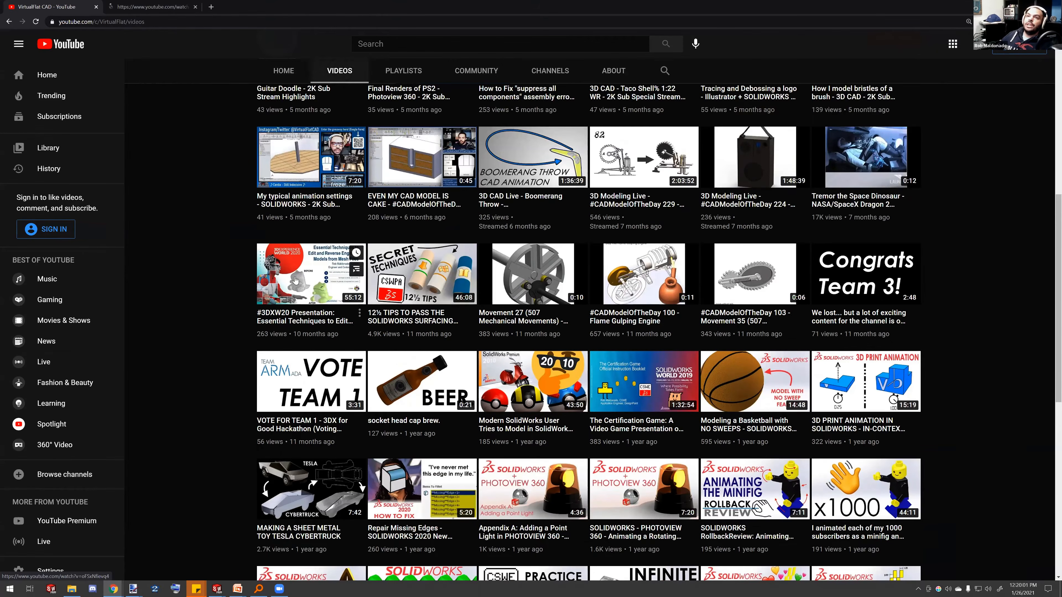
View the #3DXW20 Presentation video tab in the browser, then return to SOLIDWORKS
{"action": "left_click", "coordinate": [165, 11]}
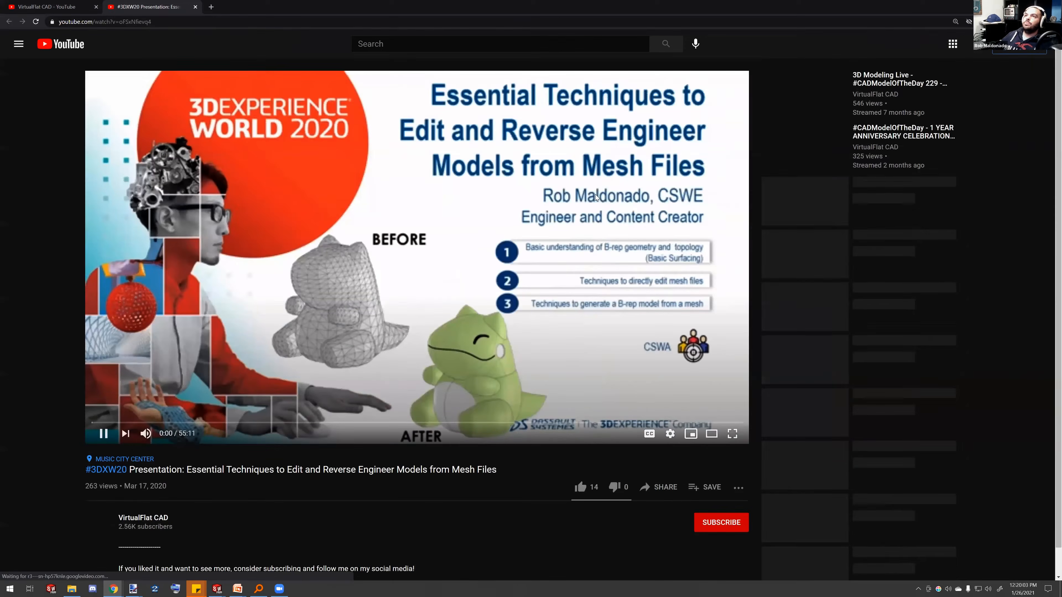
{"action": "left_click", "coordinate": [636, 125]}
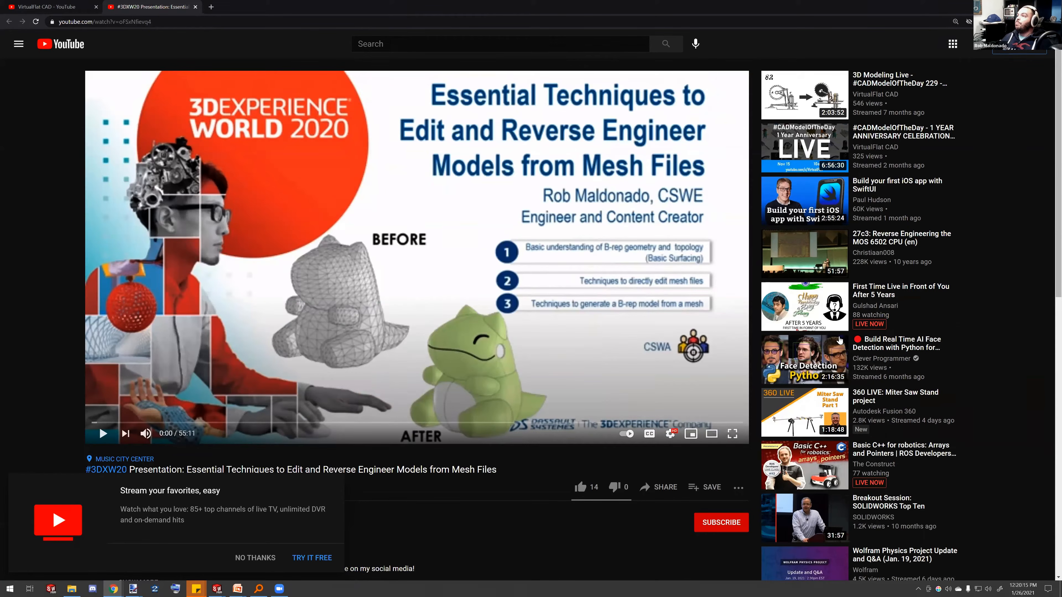
{"action": "key", "text": "alt+Tab"}
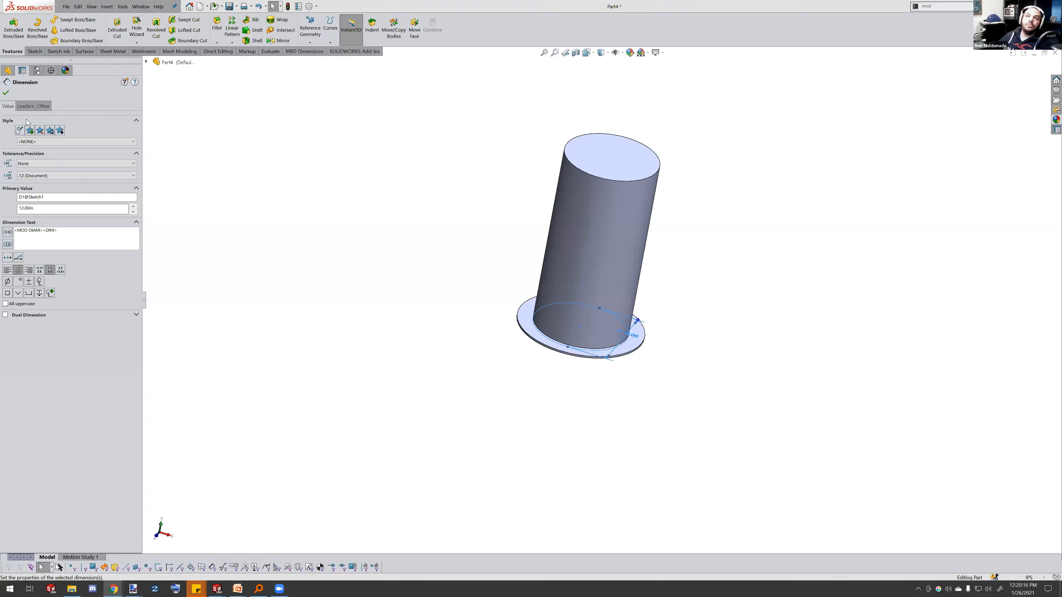
Open the Shell1 feature to review its removed face and wall settings, close it, and orbit to inspect the hollow part
{"action": "key", "text": "Escape"}
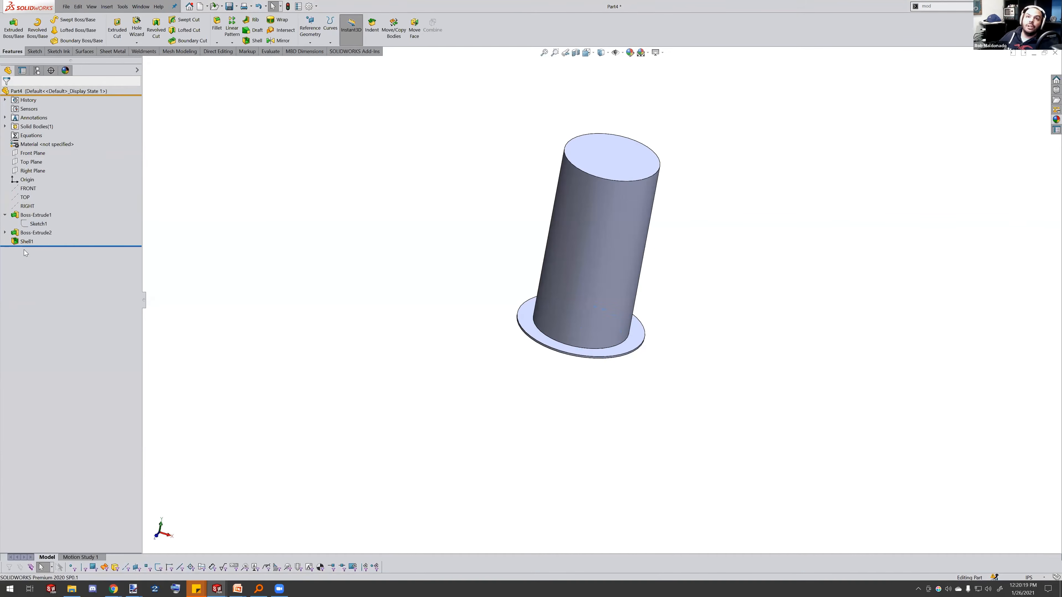
{"action": "left_click", "coordinate": [27, 242]}
{"action": "left_click", "coordinate": [29, 219]}
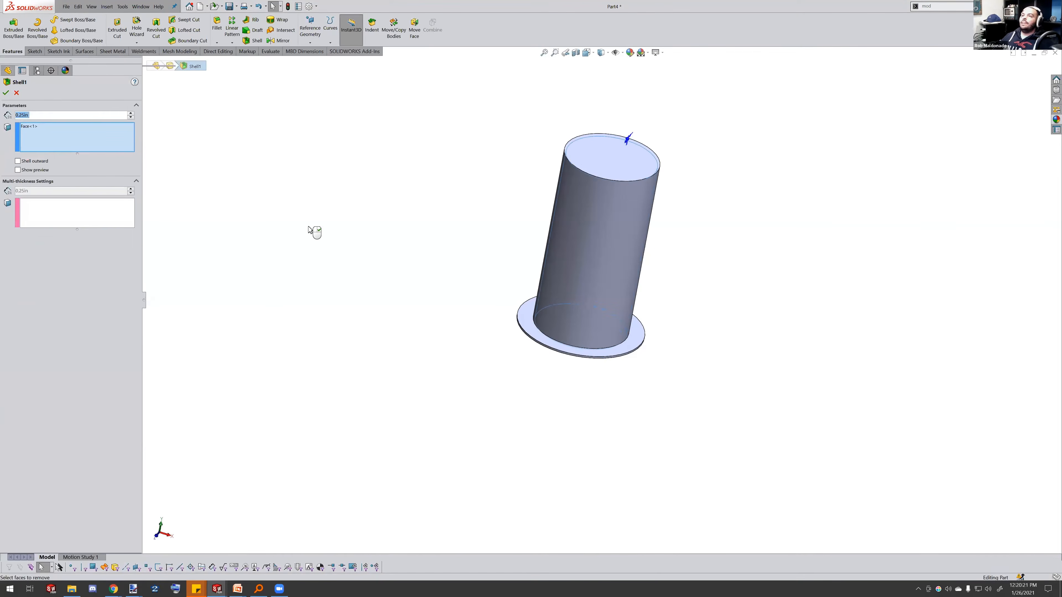
{"action": "middle_click_drag", "start_coordinate": [510, 293], "coordinate": [581, 121]}
{"action": "scroll", "coordinate": [608, 255], "scroll_direction": "down", "scroll_amount": 1}
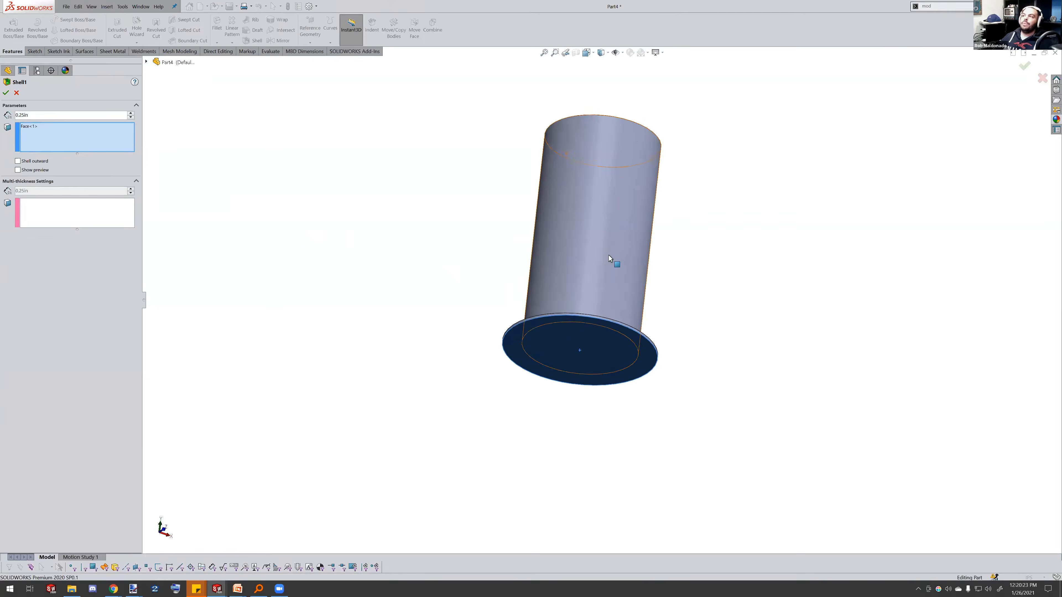
{"action": "scroll", "coordinate": [609, 255], "scroll_direction": "down", "scroll_amount": 3}
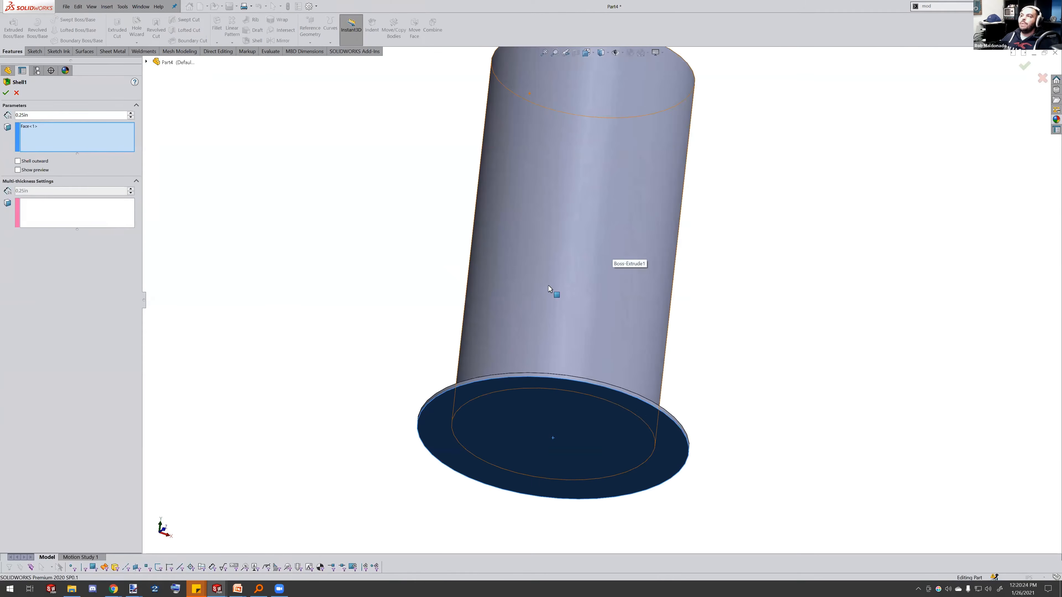
{"action": "left_click", "coordinate": [46, 135]}
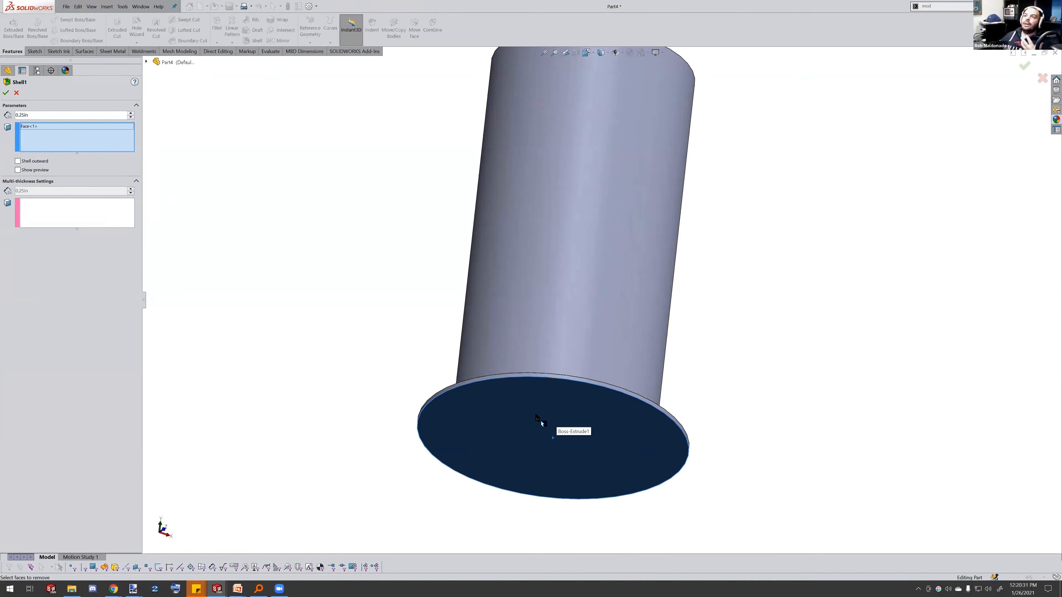
{"action": "scroll", "coordinate": [544, 293], "scroll_direction": "up", "scroll_amount": 2}
{"action": "middle_click_drag", "start_coordinate": [585, 196], "coordinate": [598, 230]}
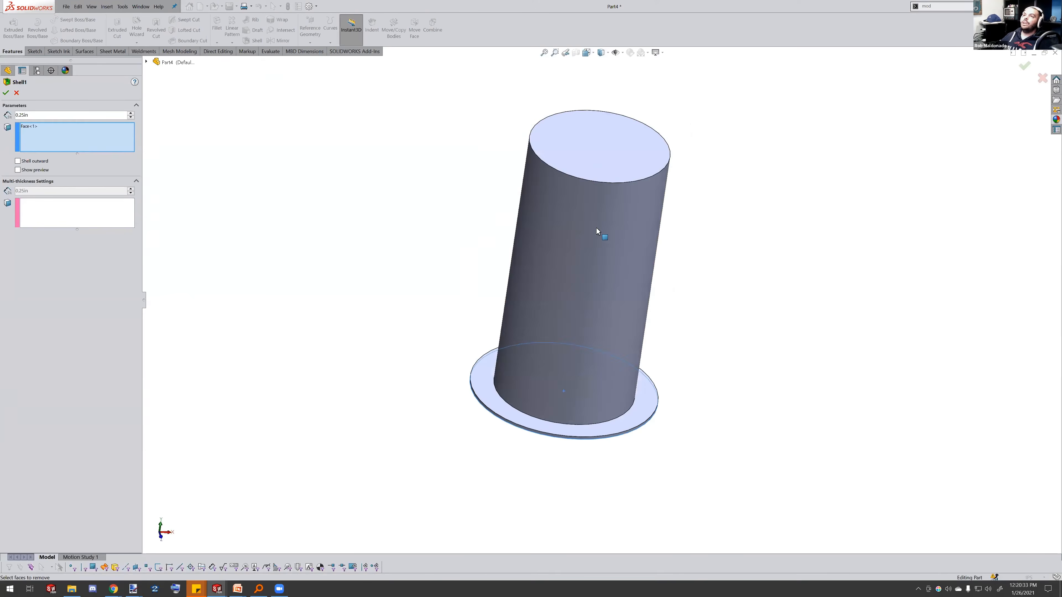
{"action": "left_click", "coordinate": [611, 140]}
{"action": "left_click", "coordinate": [6, 92]}
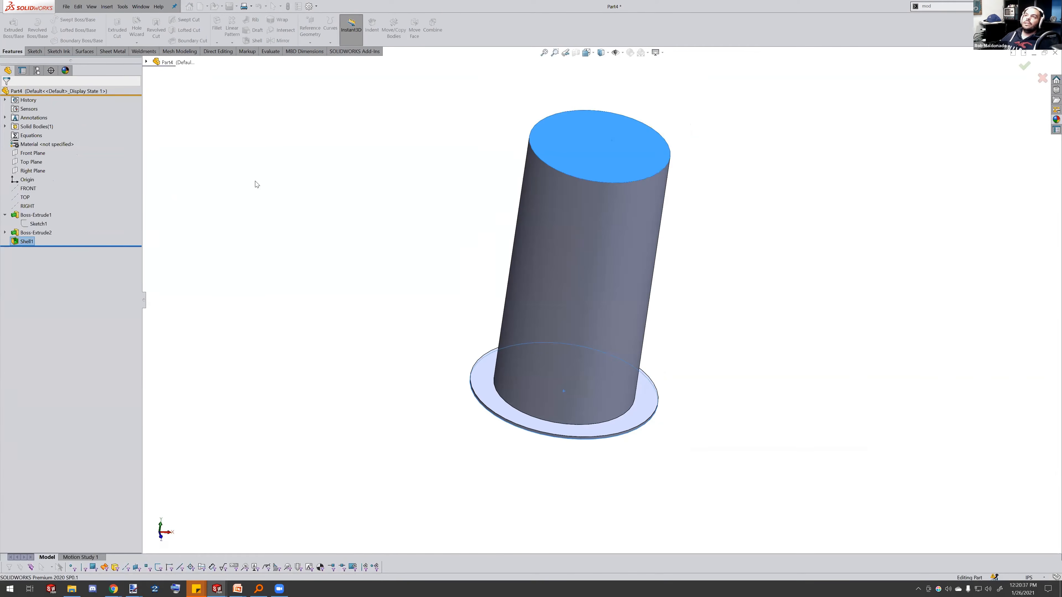
{"action": "middle_click_drag", "start_coordinate": [434, 220], "coordinate": [597, 288]}
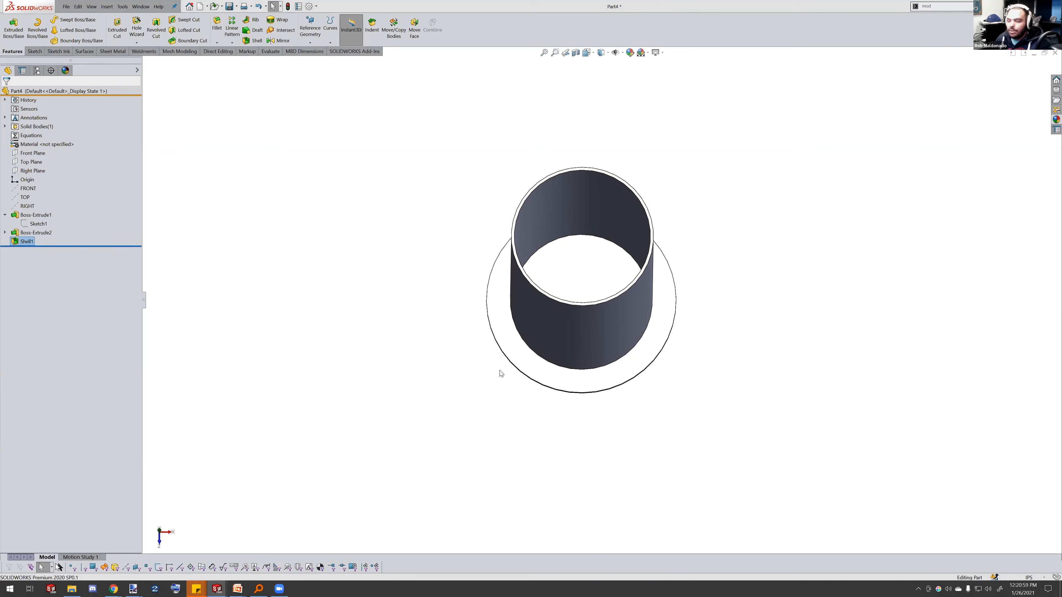
Switch to the PowerPoint slide show and advance to the next slide
{"action": "key", "text": "alt+Tab"}
{"action": "key", "text": "Tab"}
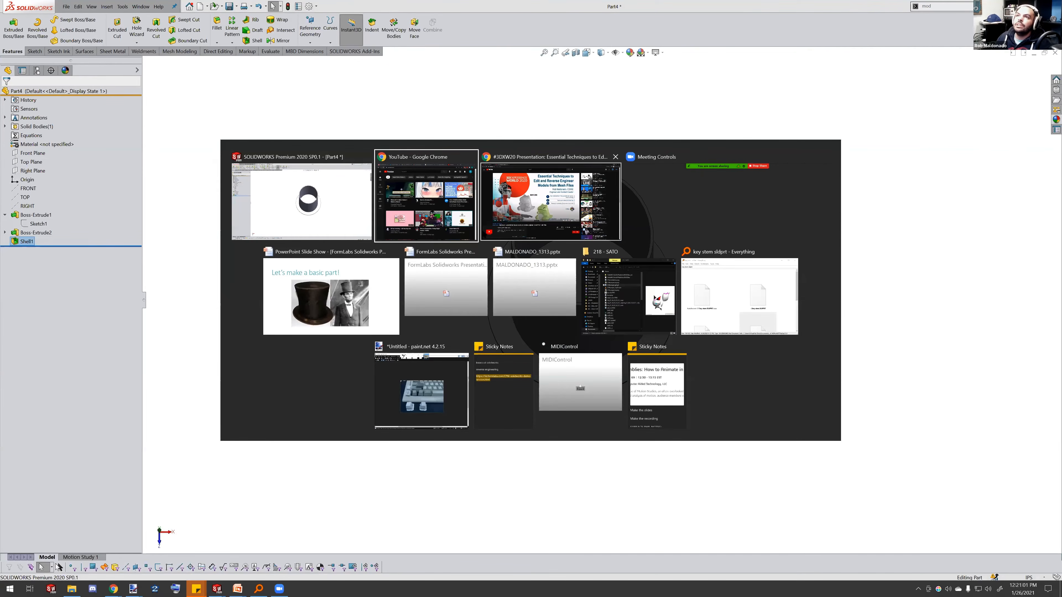
{"action": "key", "text": "Tab"}
{"action": "key", "text": "Tab"}
{"action": "key", "text": "Tab"}
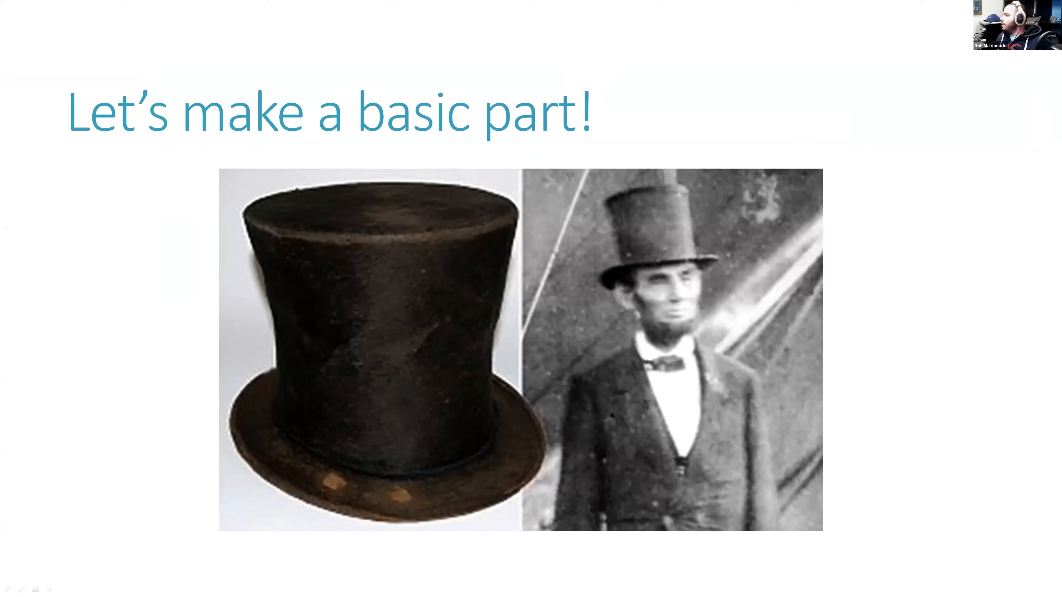
{"action": "left_click", "coordinate": [678, 309]}
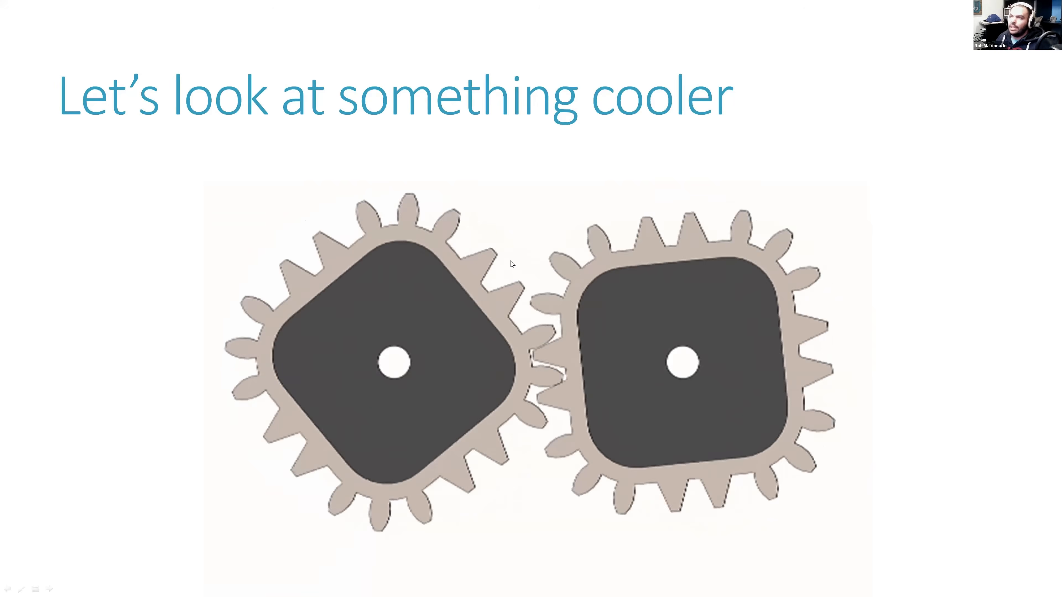
Return to SOLIDWORKS and bring up the SQUARE.SLDPRT document window
{"action": "key", "text": "alt+Tab"}
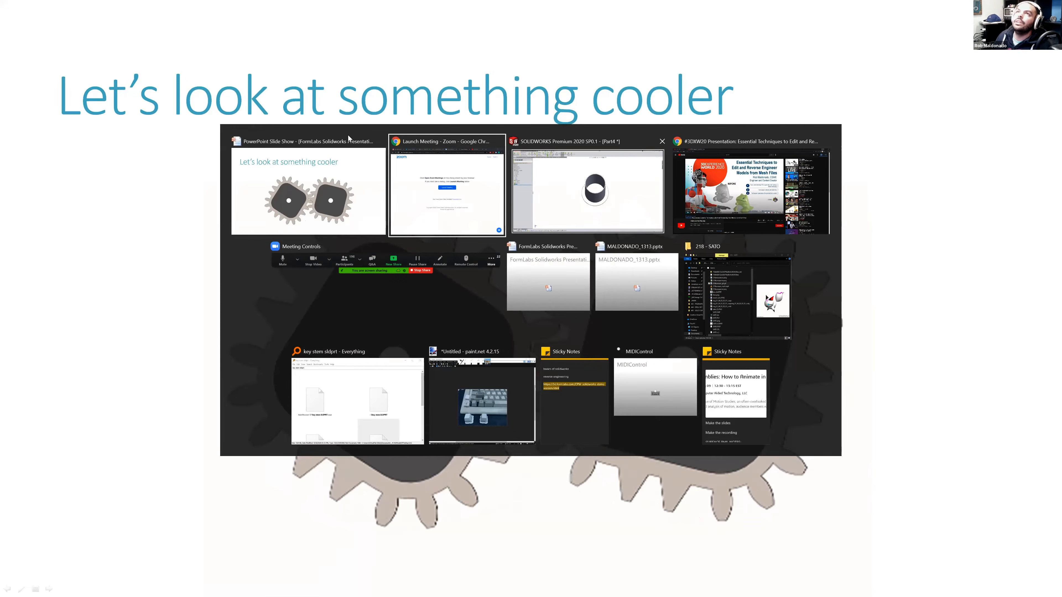
{"action": "left_click", "coordinate": [588, 190]}
{"action": "left_click", "coordinate": [141, 7]}
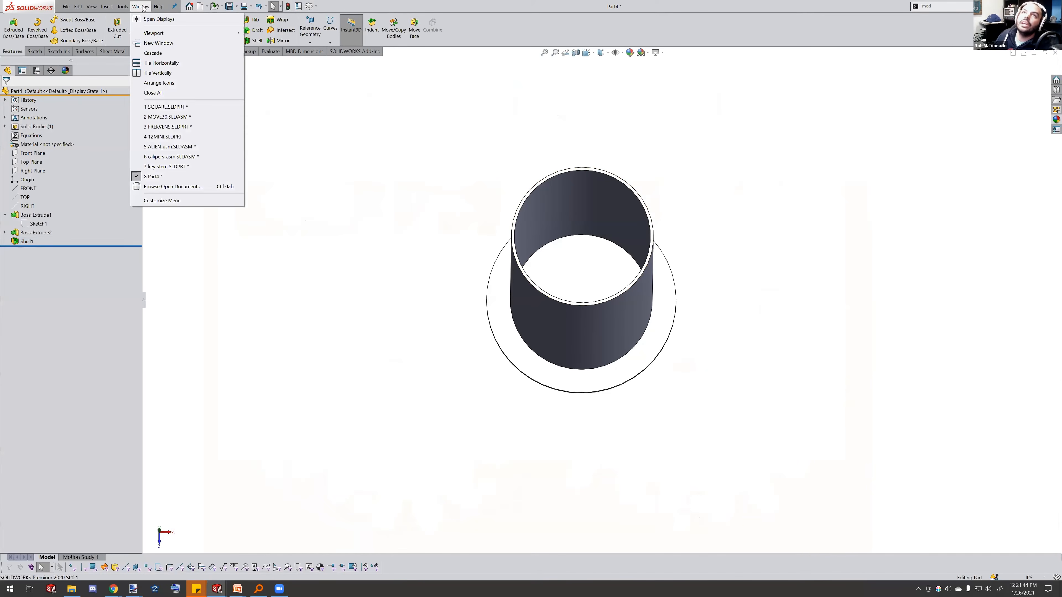
{"action": "left_click", "coordinate": [180, 108]}
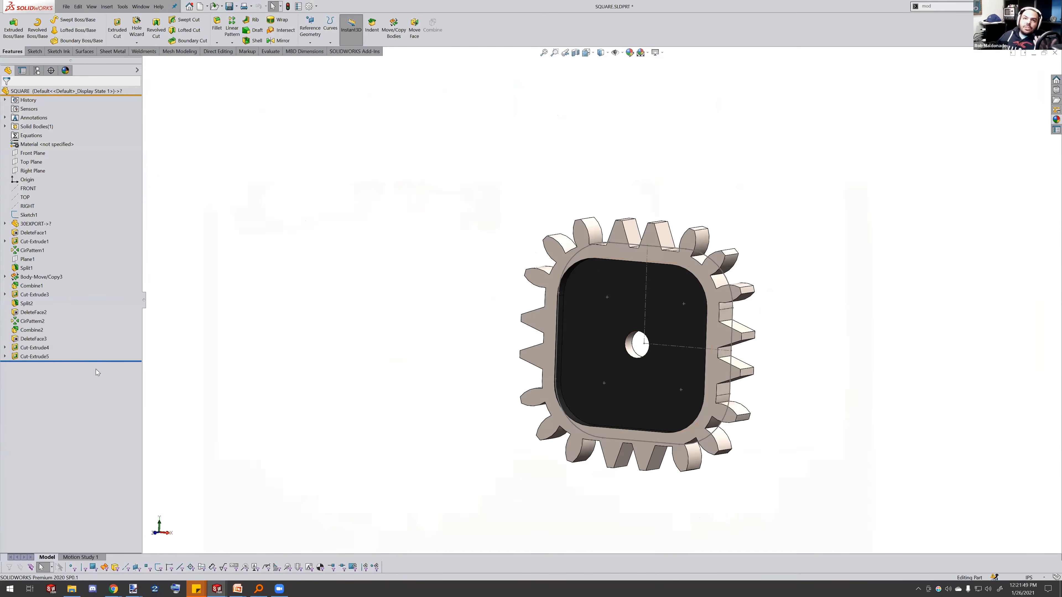
Roll the SQUARE part back to just after Sketch1 and edit Sketch1
{"action": "left_click_drag", "start_coordinate": [123, 361], "coordinate": [76, 217]}
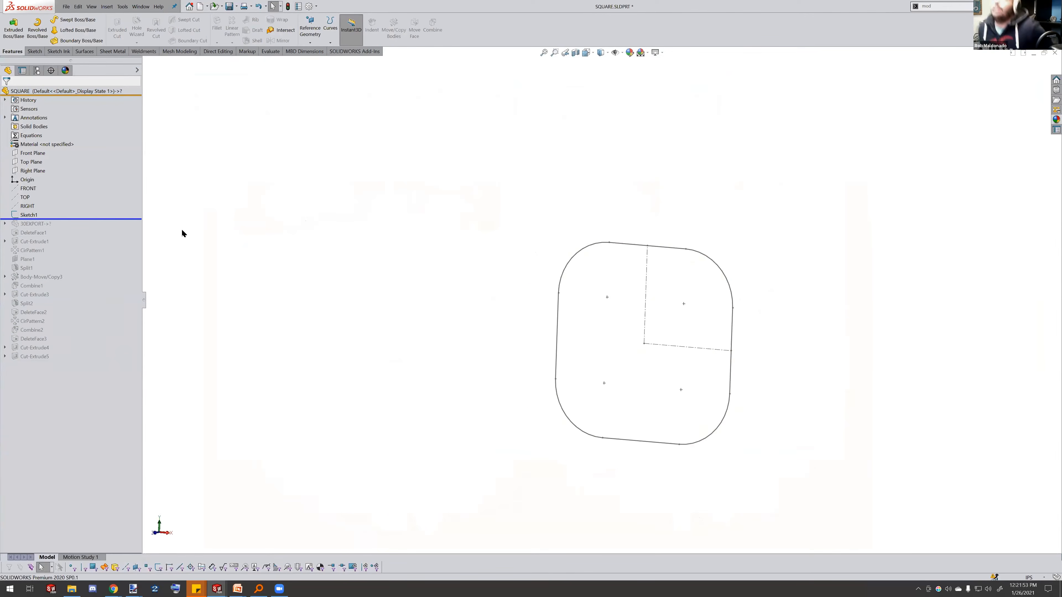
{"action": "left_click", "coordinate": [31, 215]}
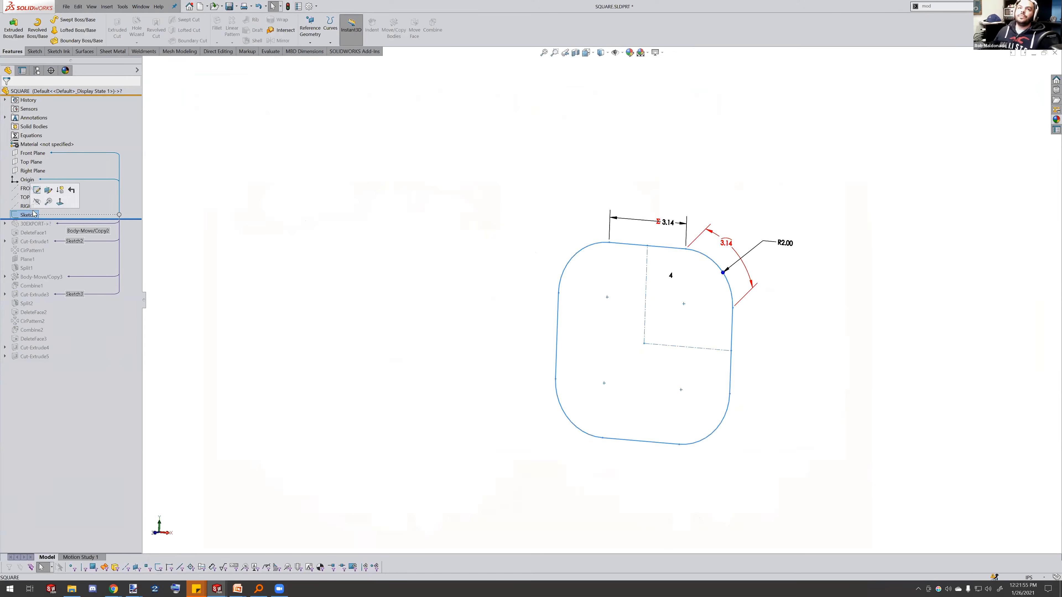
{"action": "left_click", "coordinate": [38, 195]}
{"action": "mouse_move", "coordinate": [672, 273]}
{"action": "middle_mouse_down"}
{"action": "mouse_move", "coordinate": [718, 232]}
{"action": "mouse_move", "coordinate": [728, 243]}
{"action": "middle_mouse_up"}
{"action": "scroll", "coordinate": [713, 273], "scroll_direction": "down", "scroll_amount": 2}
{"action": "middle_click_drag", "start_coordinate": [699, 296], "coordinate": [705, 317]}
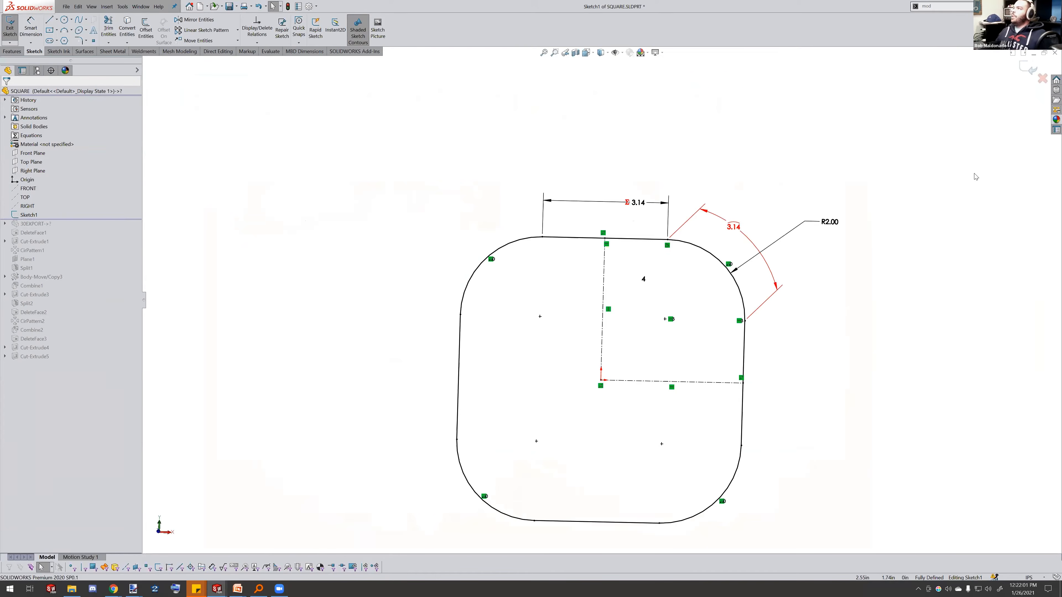
Browse the Toolbox design library through ANSI Inch and Power Transmission to the gears
{"action": "left_click", "coordinate": [1056, 90]}
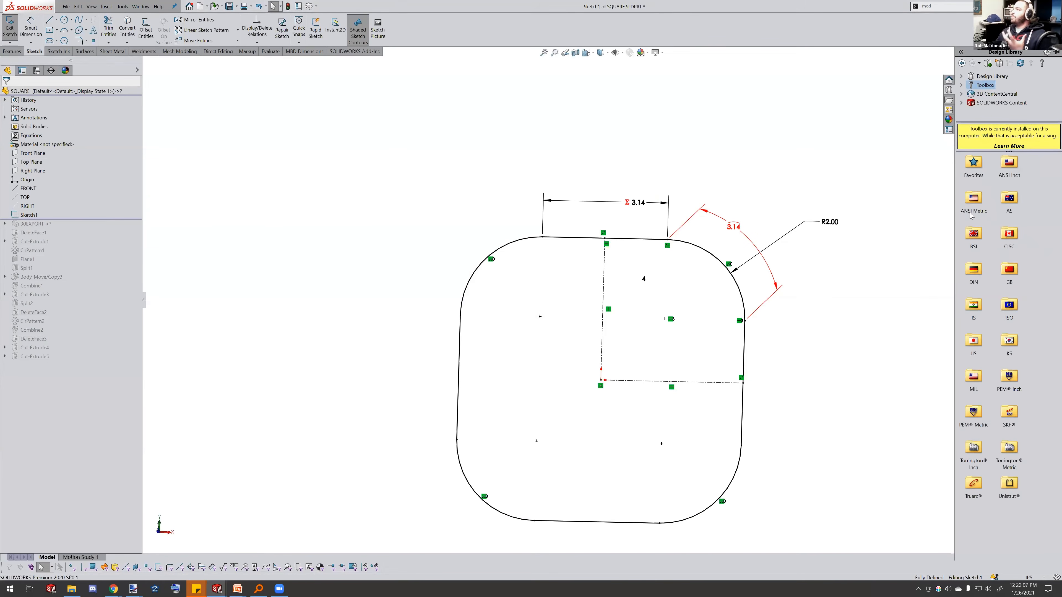
{"action": "double_click", "coordinate": [1010, 167]}
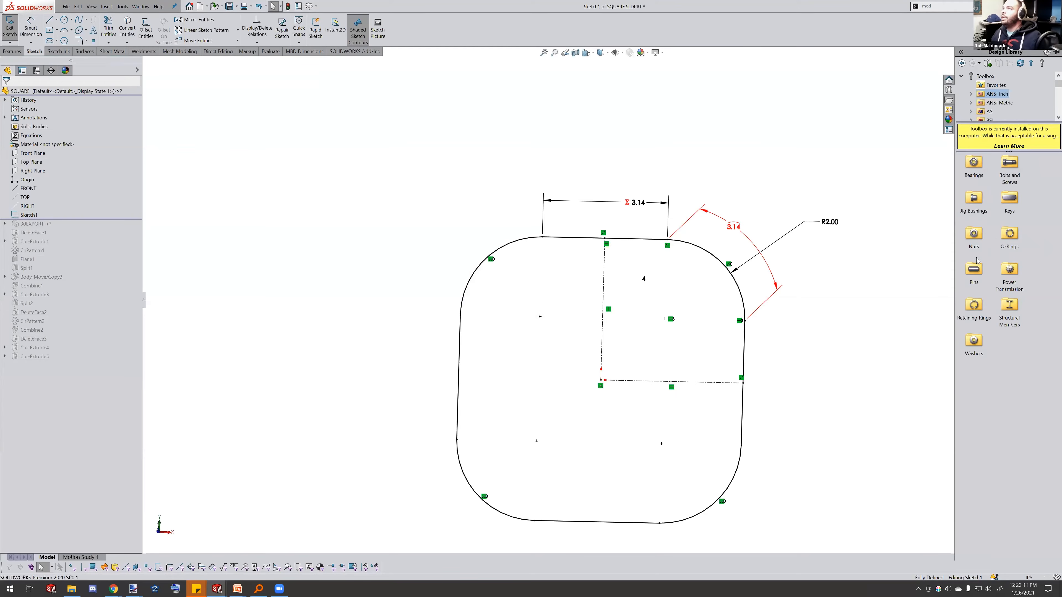
{"action": "double_click", "coordinate": [1012, 272]}
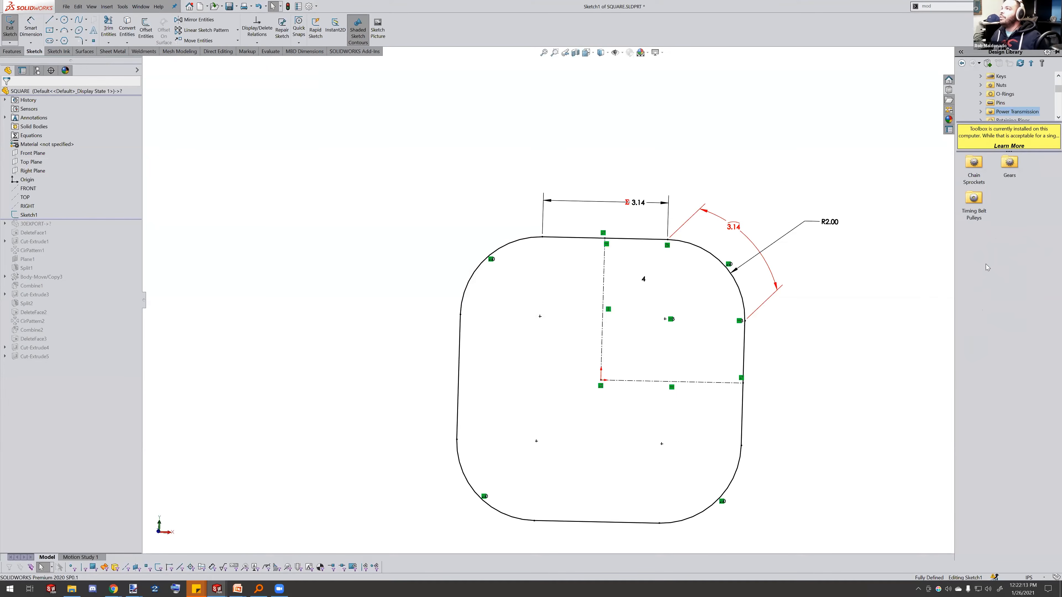
{"action": "double_click", "coordinate": [1009, 163]}
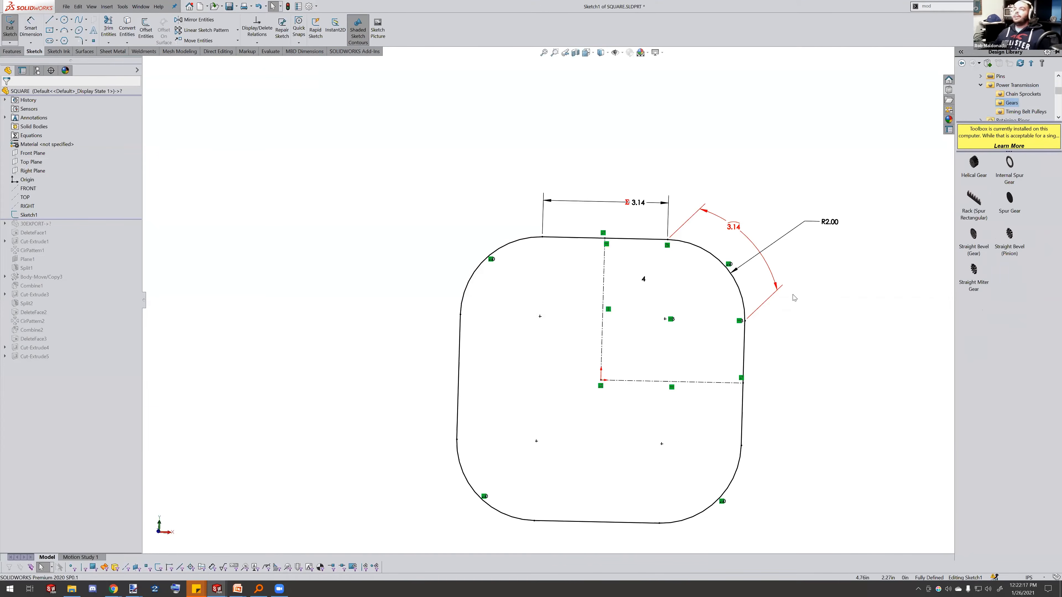
{"action": "left_click", "coordinate": [905, 323]}
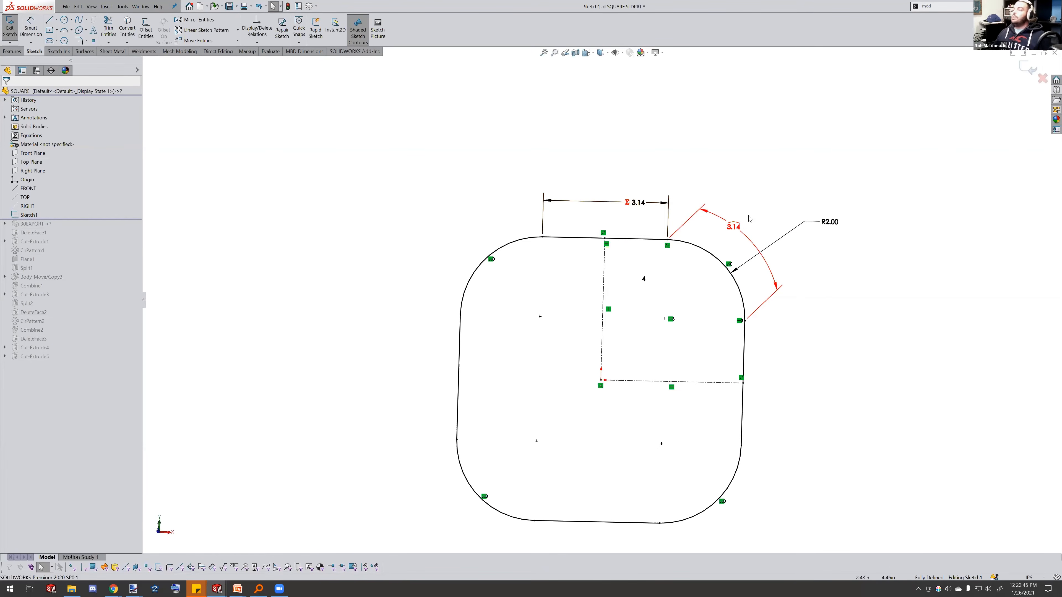
Delete the sketch's corner arc length, top line length and R2.00 radius dimensions
{"action": "left_click", "coordinate": [735, 230]}
{"action": "key", "text": "Delete"}
{"action": "left_click", "coordinate": [635, 204]}
{"action": "key", "text": "Delete"}
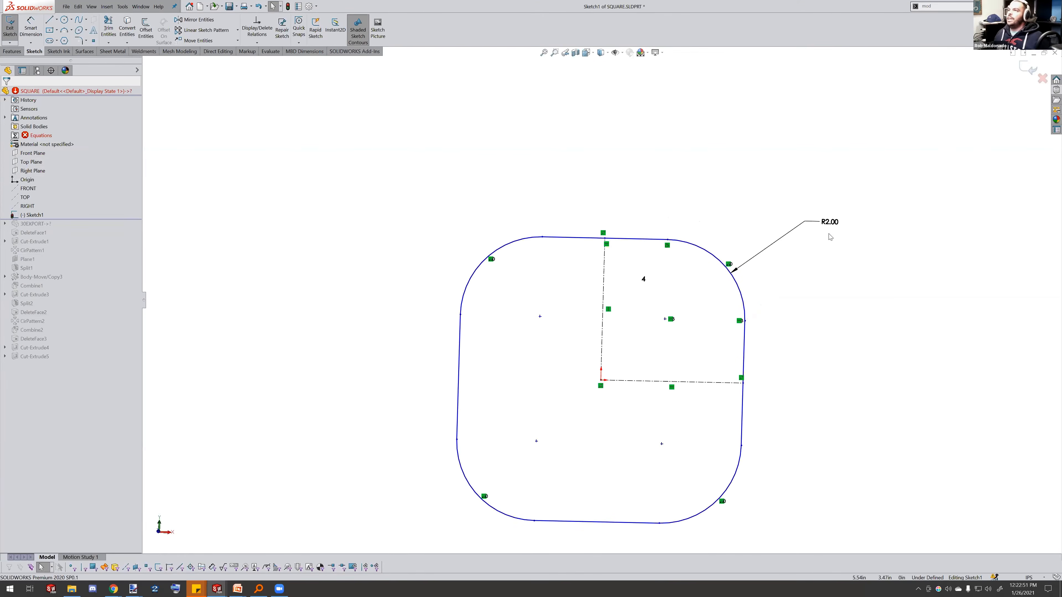
{"action": "left_click", "coordinate": [830, 223]}
{"action": "key", "text": "Delete"}
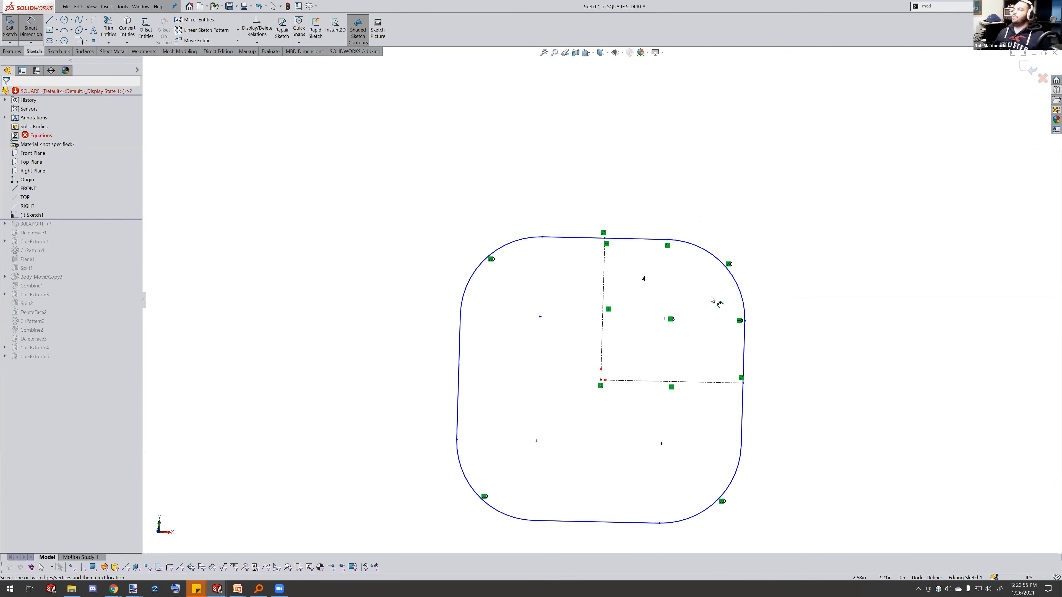
Dimension the upper right corner arc's radius and its arc length again
{"action": "left_click", "coordinate": [736, 280]}
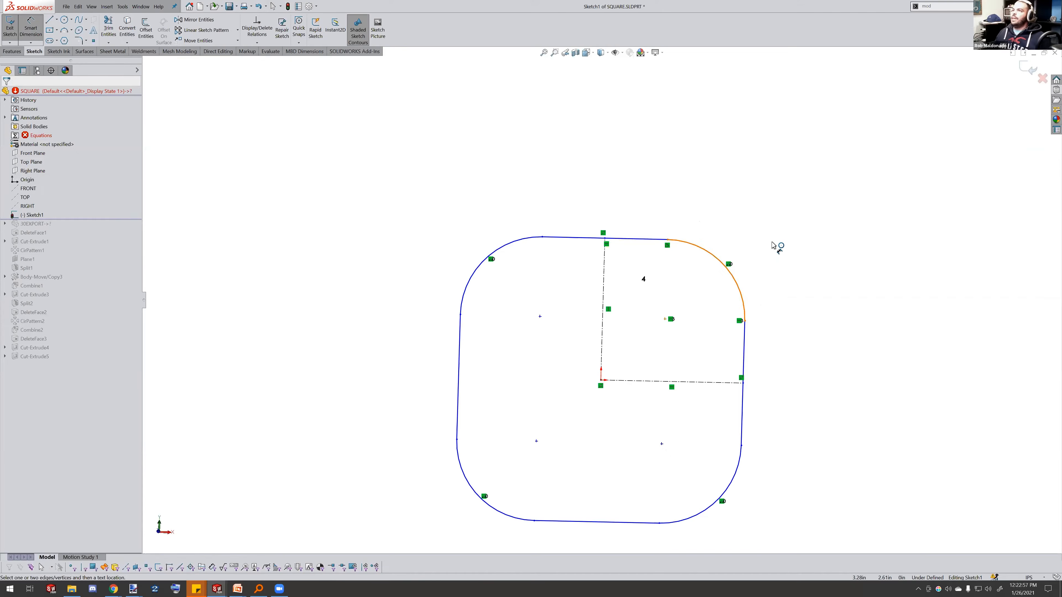
{"action": "left_click", "coordinate": [789, 218]}
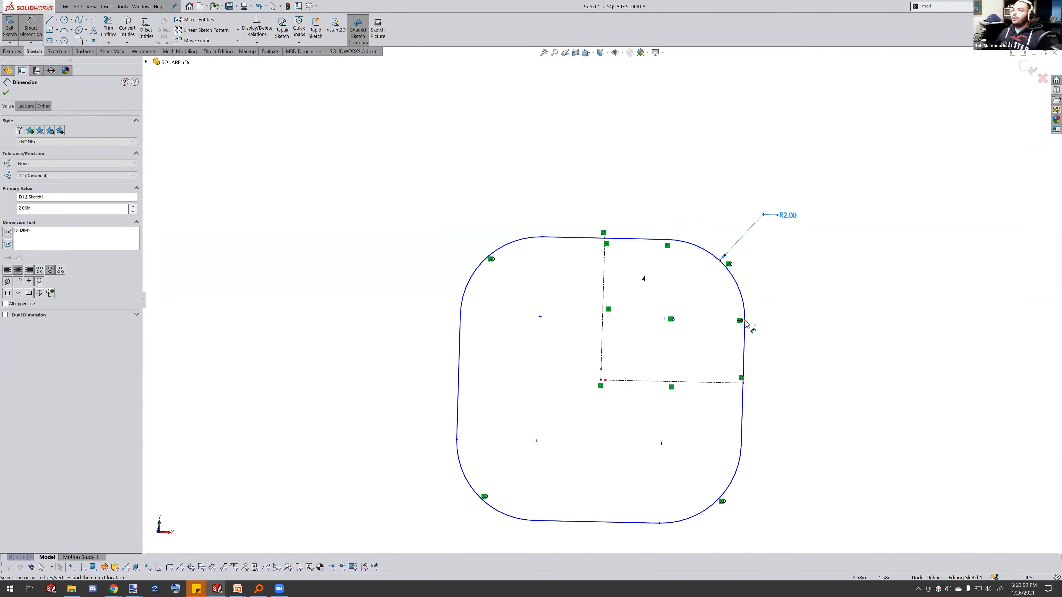
{"action": "left_click", "coordinate": [745, 320]}
{"action": "left_click", "coordinate": [668, 240]}
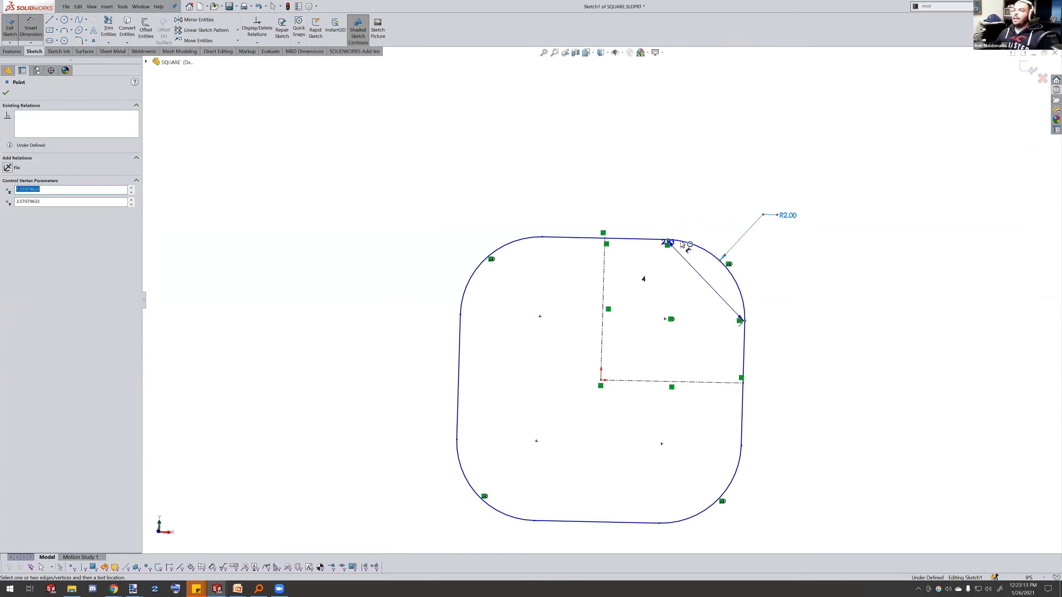
{"action": "left_click", "coordinate": [689, 245]}
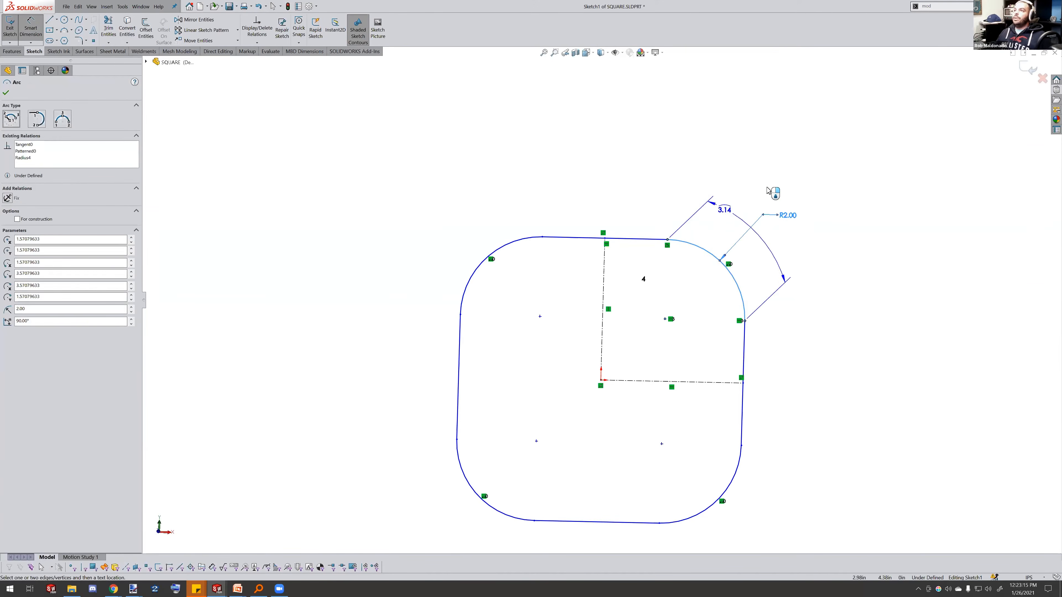
{"action": "left_click", "coordinate": [792, 175]}
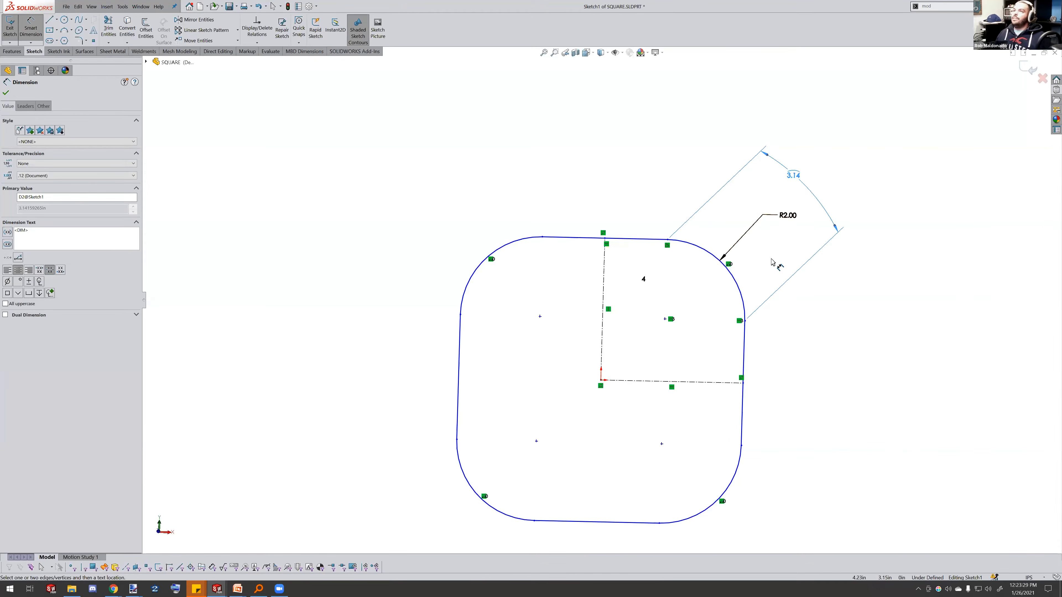
Dimension the top line's length with an equation equal to the corner arc length dimension
{"action": "left_click", "coordinate": [634, 238]}
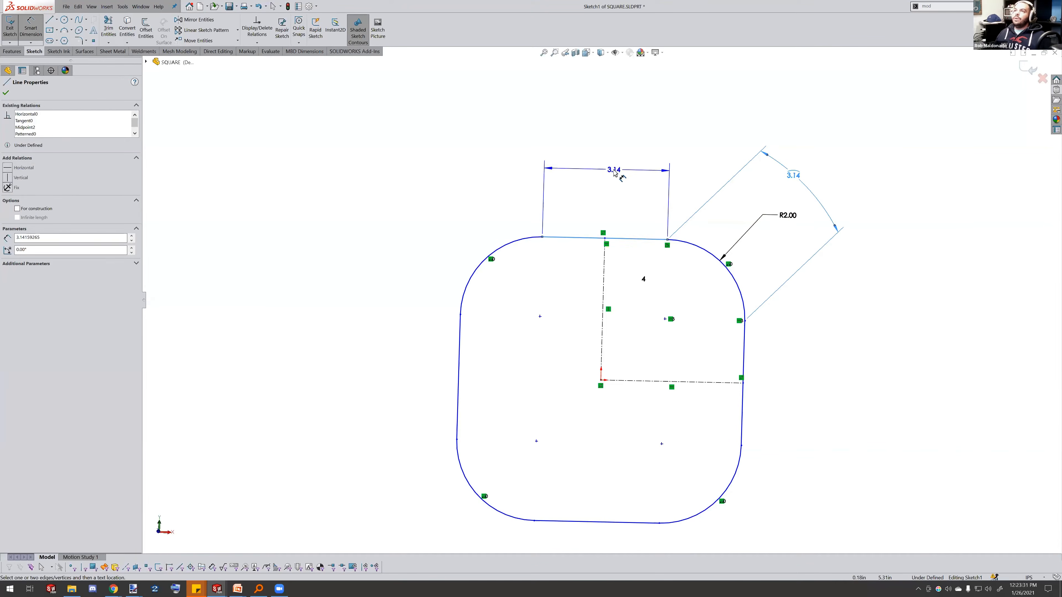
{"action": "left_click", "coordinate": [620, 180]}
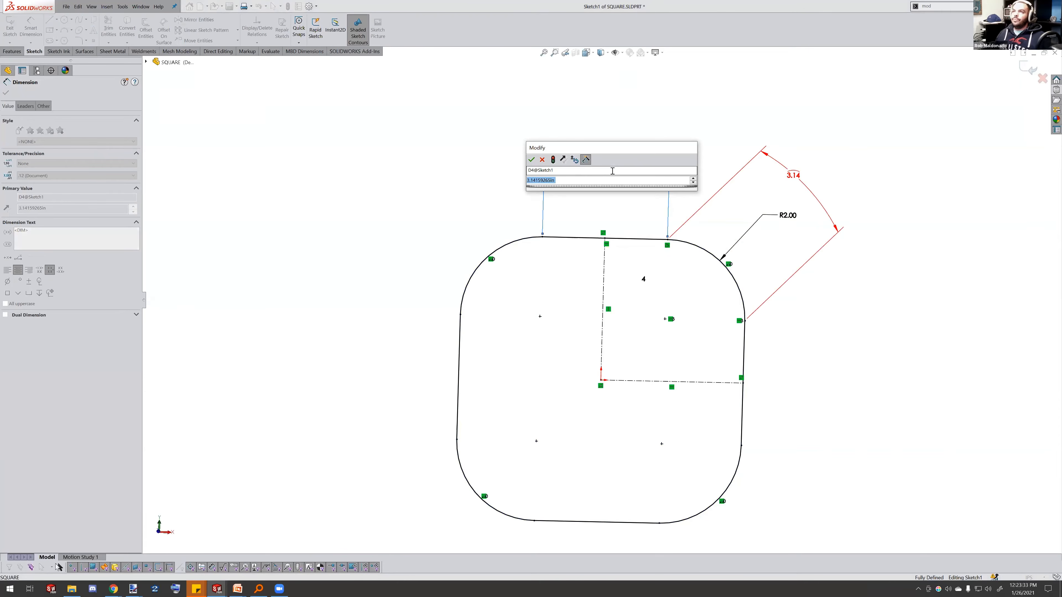
{"action": "type", "text": "="}
{"action": "left_click", "coordinate": [787, 175]}
{"action": "left_click", "coordinate": [532, 159]}
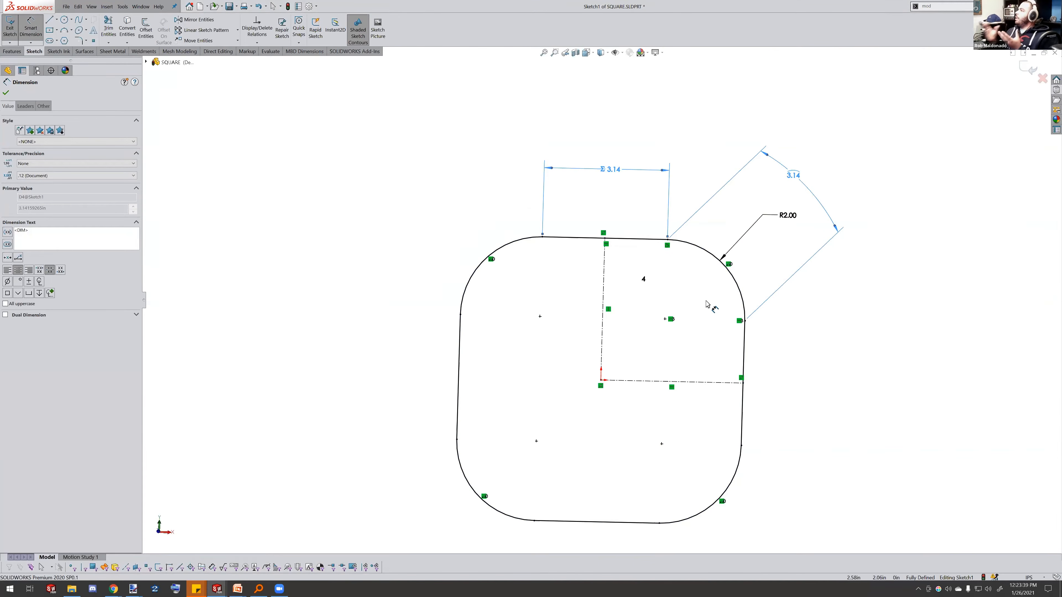
Exit the sketch and roll the feature tree forward to the end to rebuild the gear
{"action": "left_click", "coordinate": [857, 140]}
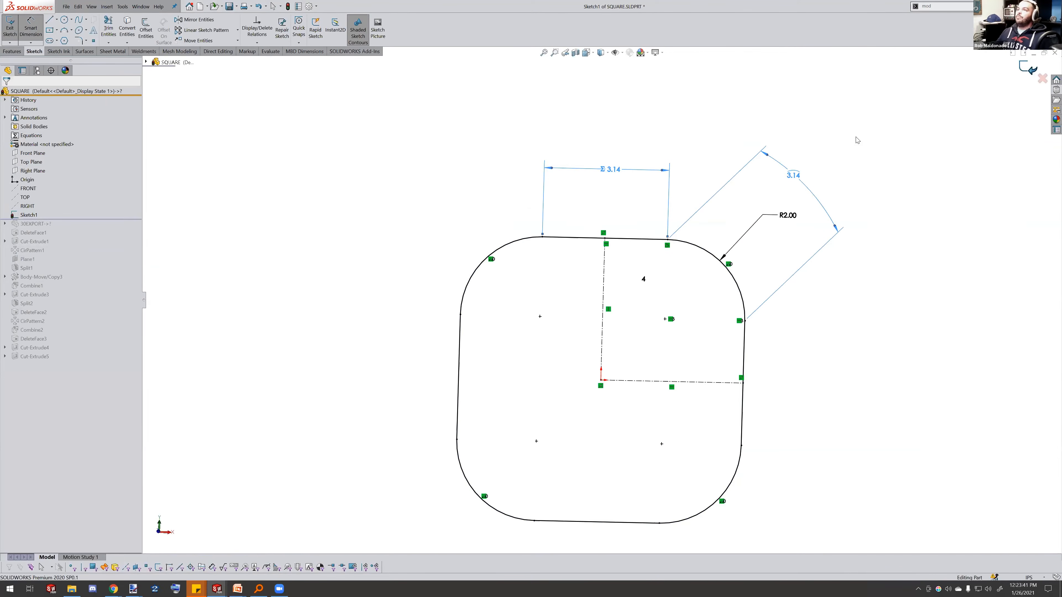
{"action": "left_click", "coordinate": [1028, 67]}
{"action": "mouse_move", "coordinate": [110, 219]}
{"action": "left_mouse_down"}
{"action": "mouse_move", "coordinate": [91, 347]}
{"action": "mouse_move", "coordinate": [92, 331]}
{"action": "left_mouse_up"}
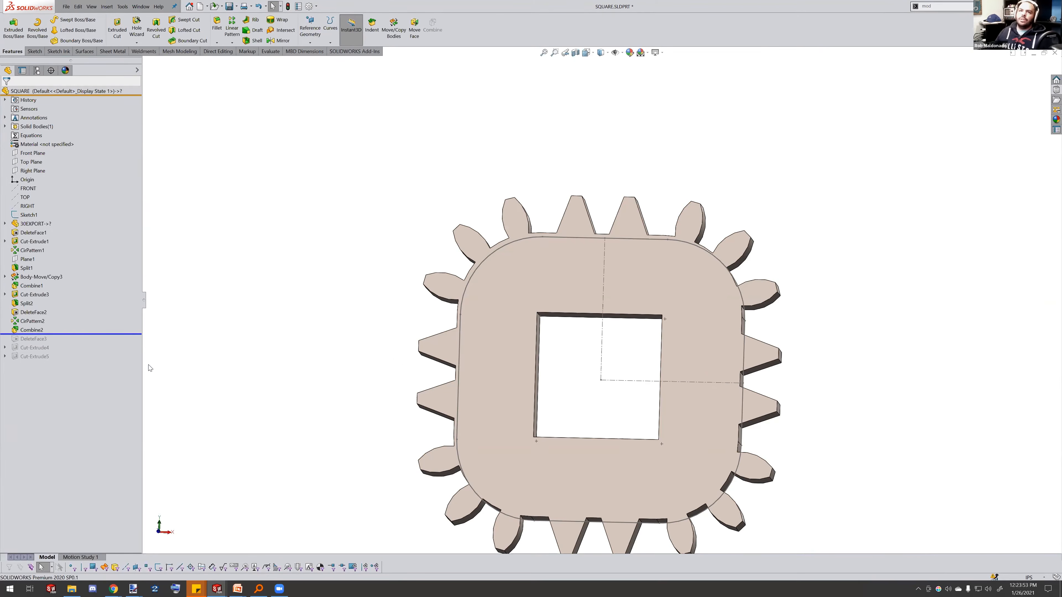
{"action": "left_click_drag", "start_coordinate": [102, 345], "coordinate": [102, 362]}
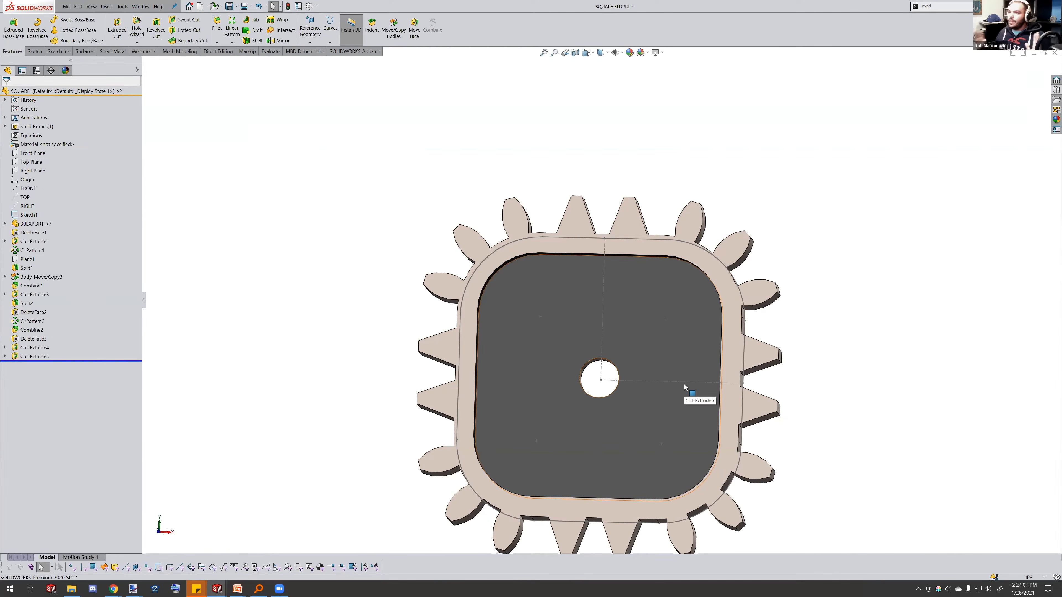
Switch to the MOVE30 assembly window
{"action": "scroll", "coordinate": [754, 409], "scroll_direction": "down", "scroll_amount": 2}
{"action": "scroll", "coordinate": [670, 366], "scroll_direction": "up", "scroll_amount": 3}
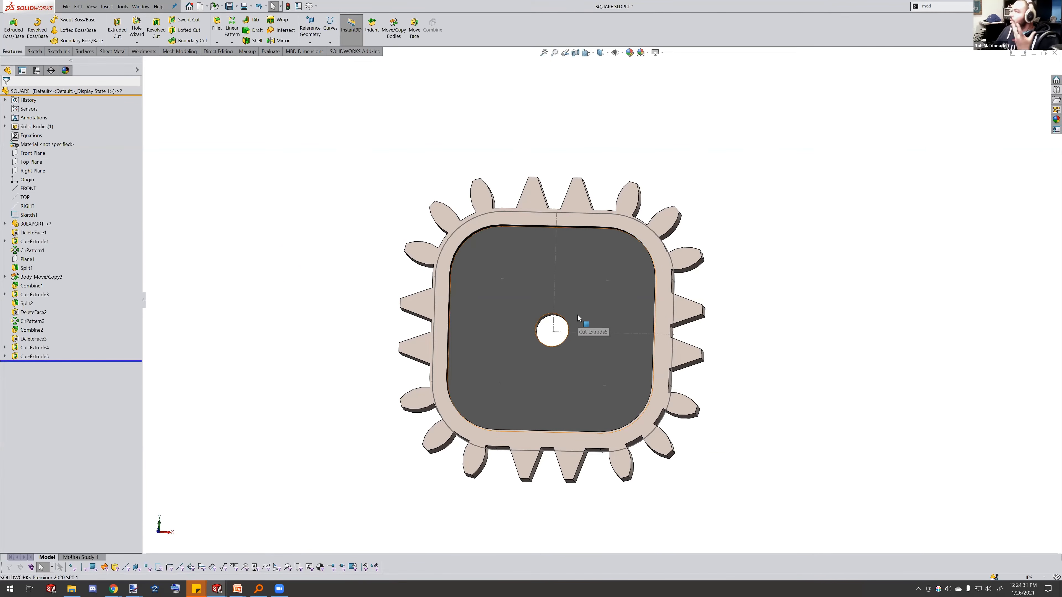
{"action": "left_click", "coordinate": [141, 6]}
{"action": "left_click", "coordinate": [167, 117]}
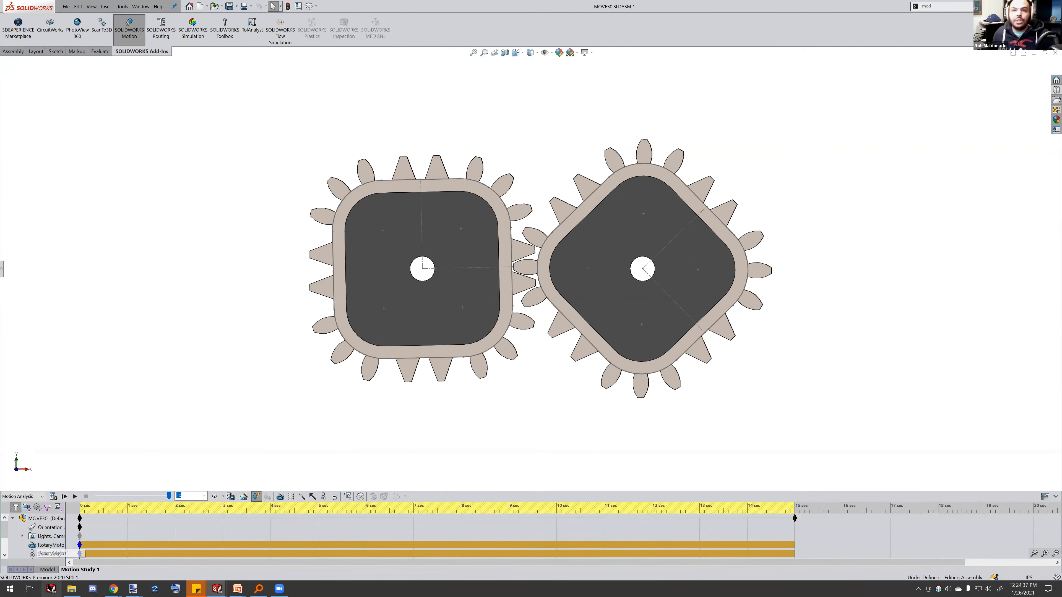
Show the assembly's FeatureManager design tree and widen its panel
{"action": "left_click", "coordinate": [48, 570]}
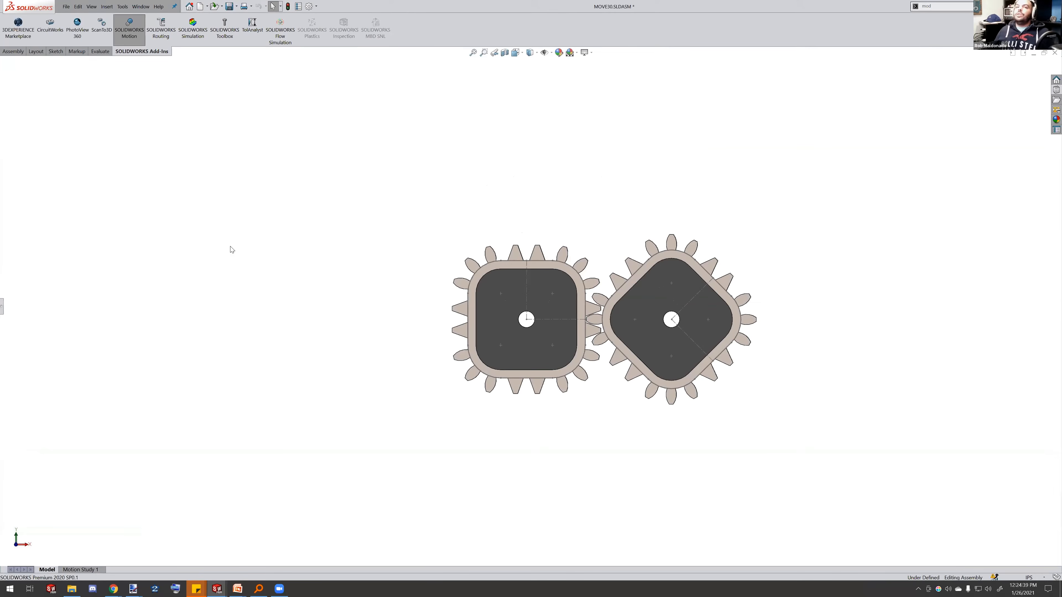
{"action": "key", "text": "F9"}
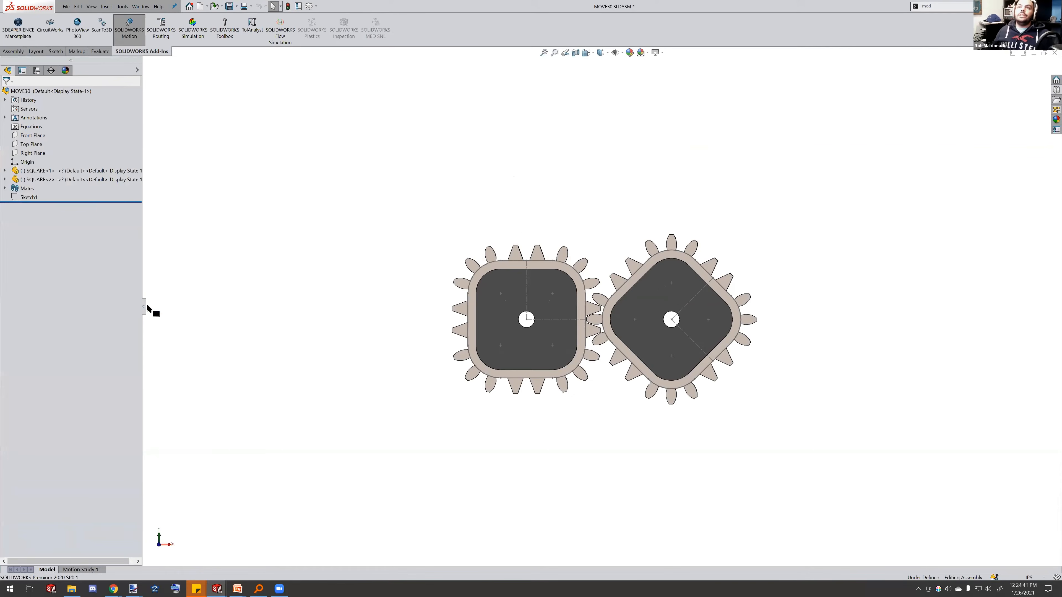
{"action": "left_click_drag", "start_coordinate": [147, 303], "coordinate": [213, 323]}
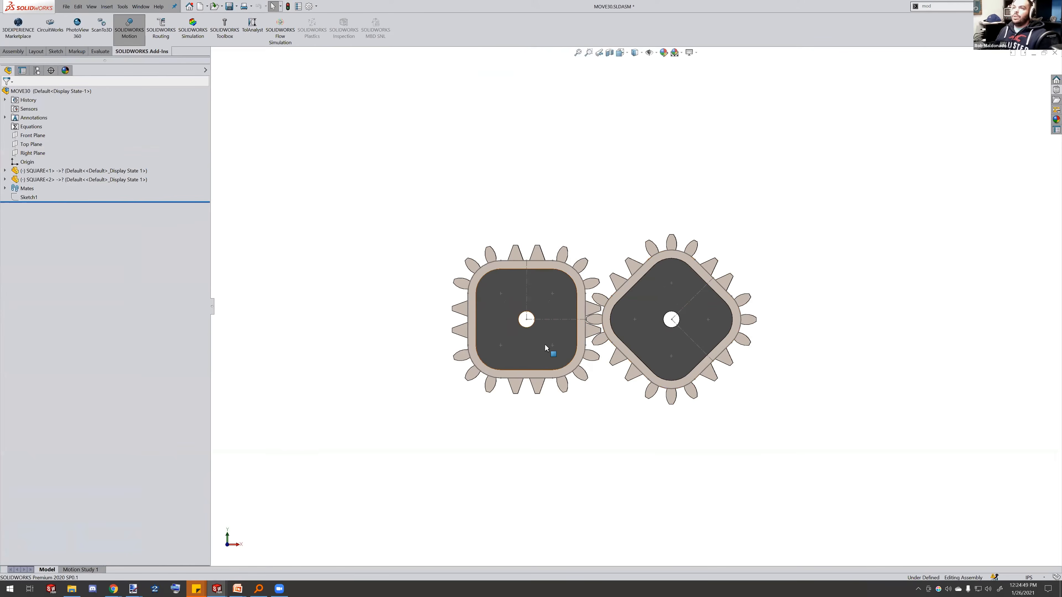
{"action": "left_click_drag", "start_coordinate": [491, 285], "coordinate": [342, 209], "text": "ctrl"}
{"action": "right_click_drag", "start_coordinate": [343, 208], "coordinate": [425, 237]}
{"action": "left_click", "coordinate": [379, 139]}
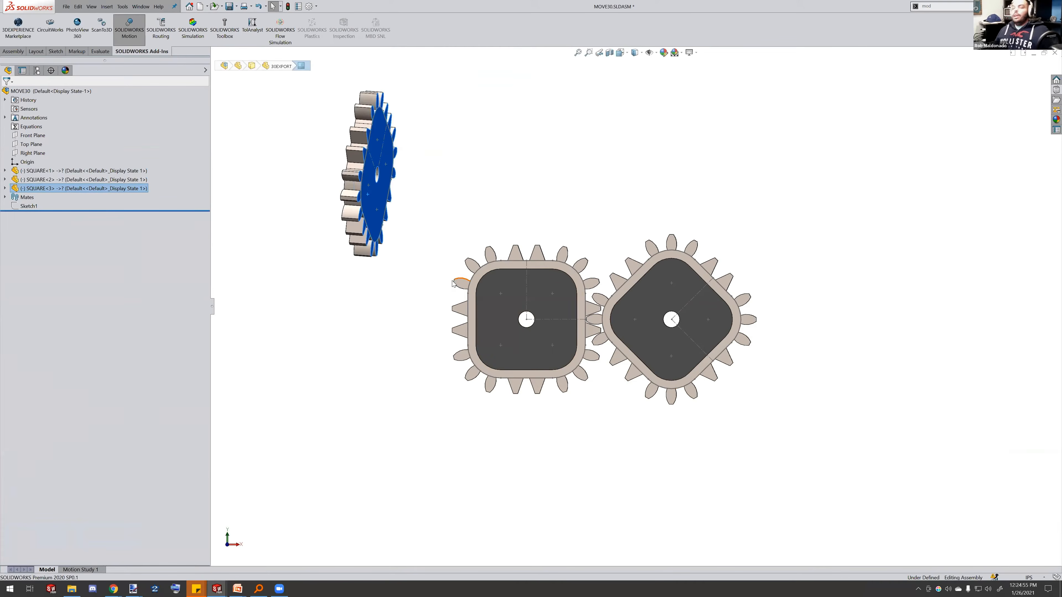
{"action": "key", "text": "Delete"}
{"action": "left_click", "coordinate": [218, 55]}
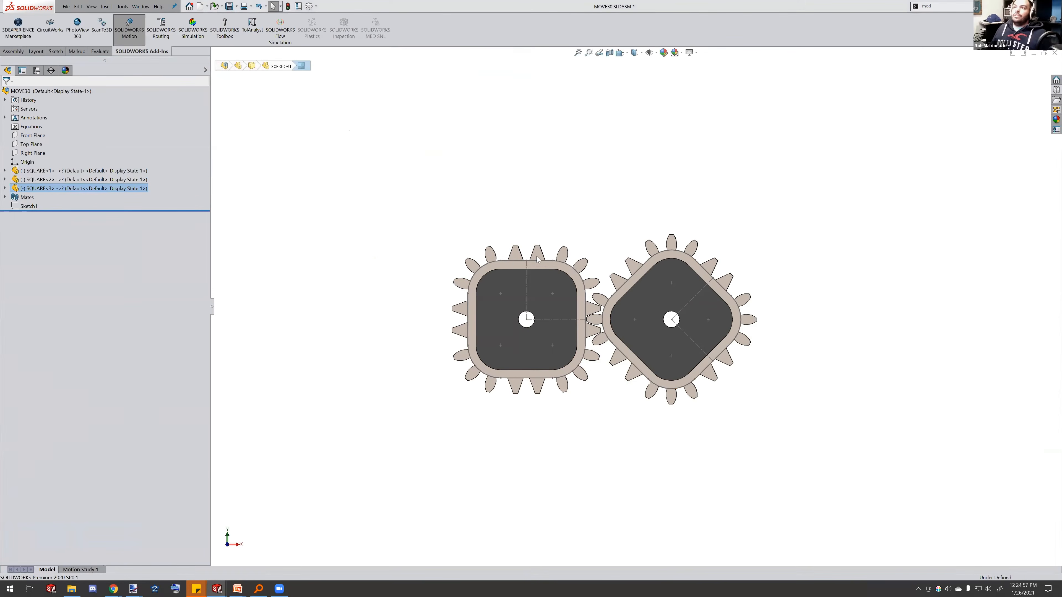
Open Motion Study 1 and enlarge the MotionManager timeline area
{"action": "scroll", "coordinate": [605, 335], "scroll_direction": "down", "scroll_amount": 3}
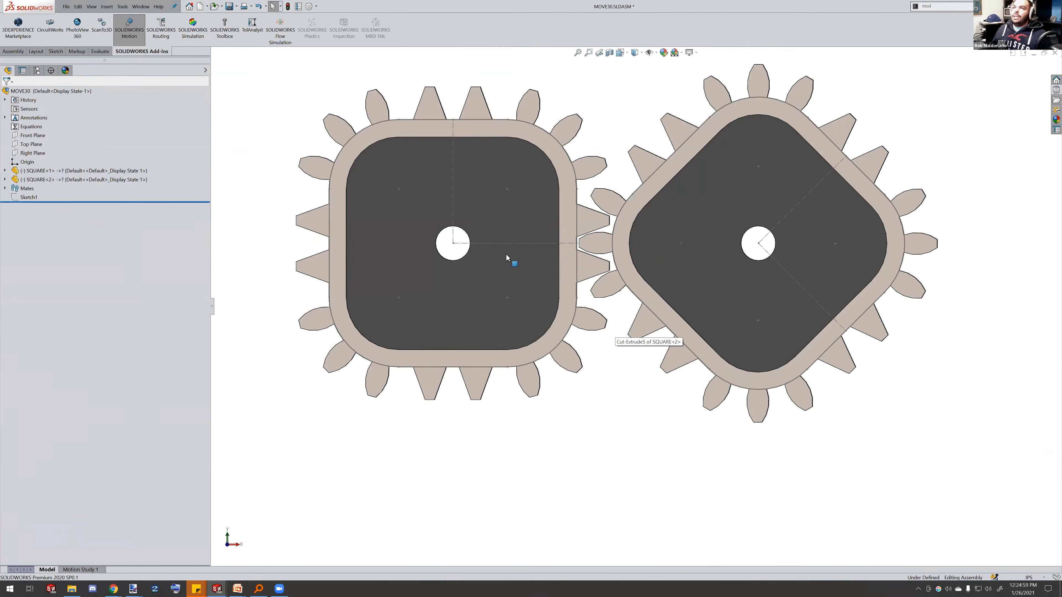
{"action": "left_click_drag", "start_coordinate": [534, 201], "coordinate": [579, 502]}
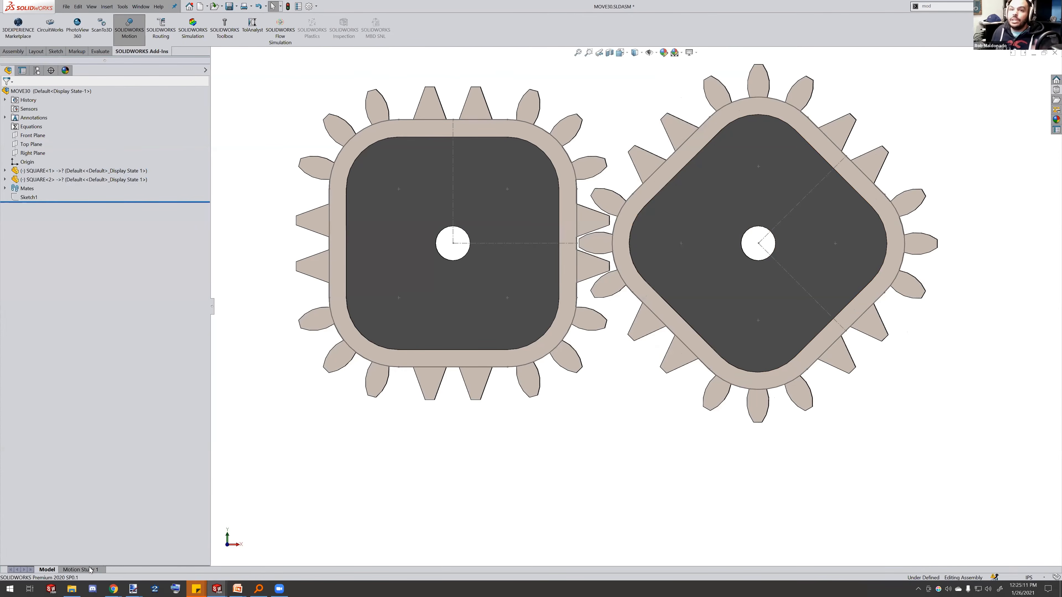
{"action": "left_click", "coordinate": [80, 570]}
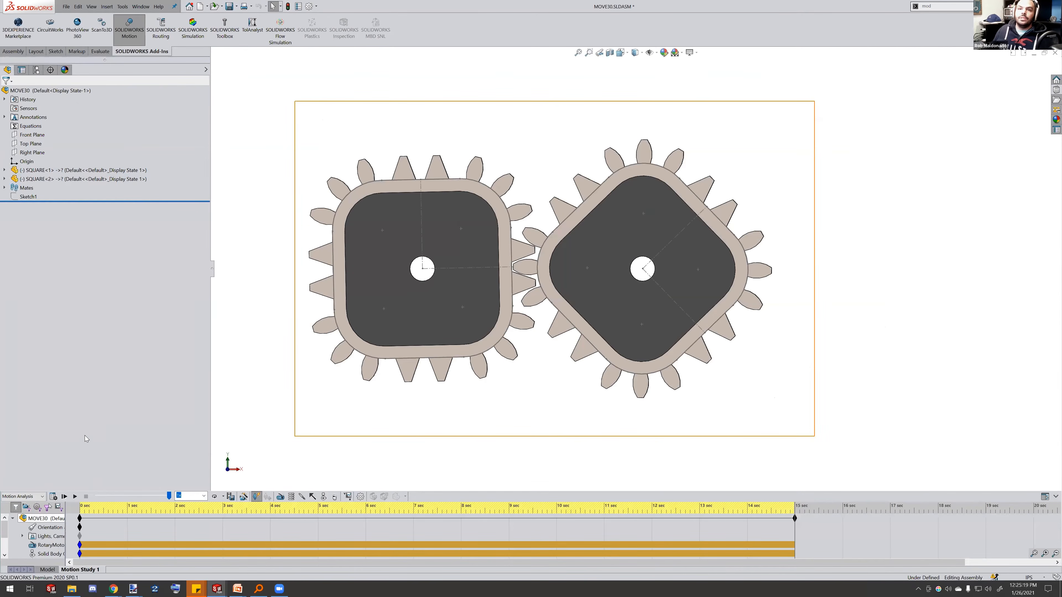
{"action": "left_click_drag", "start_coordinate": [65, 483], "coordinate": [65, 427]}
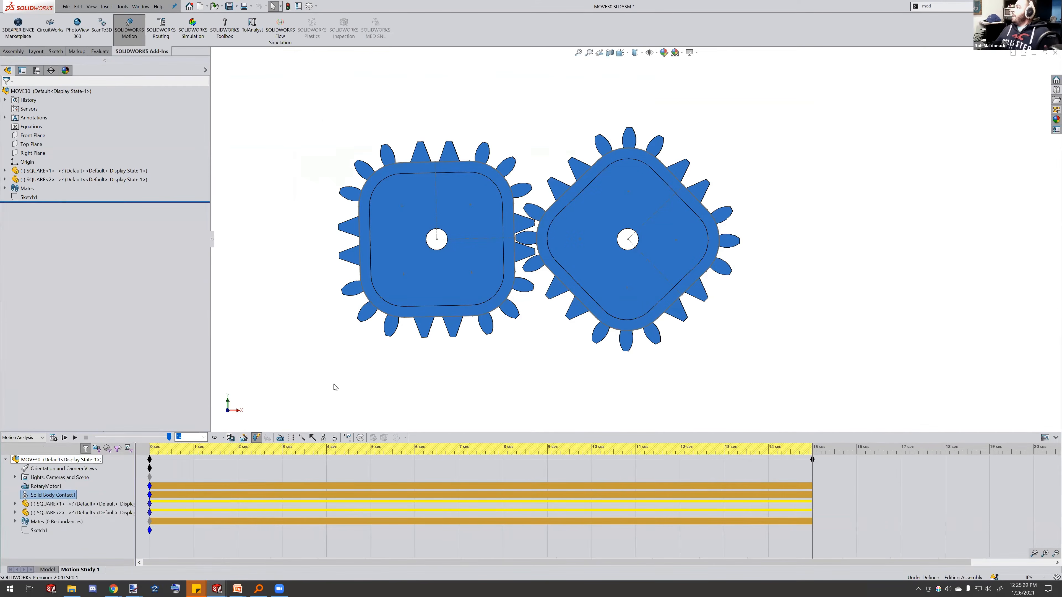
Calculate the motion study and rewind the time bar to the start
{"action": "left_click", "coordinate": [75, 438]}
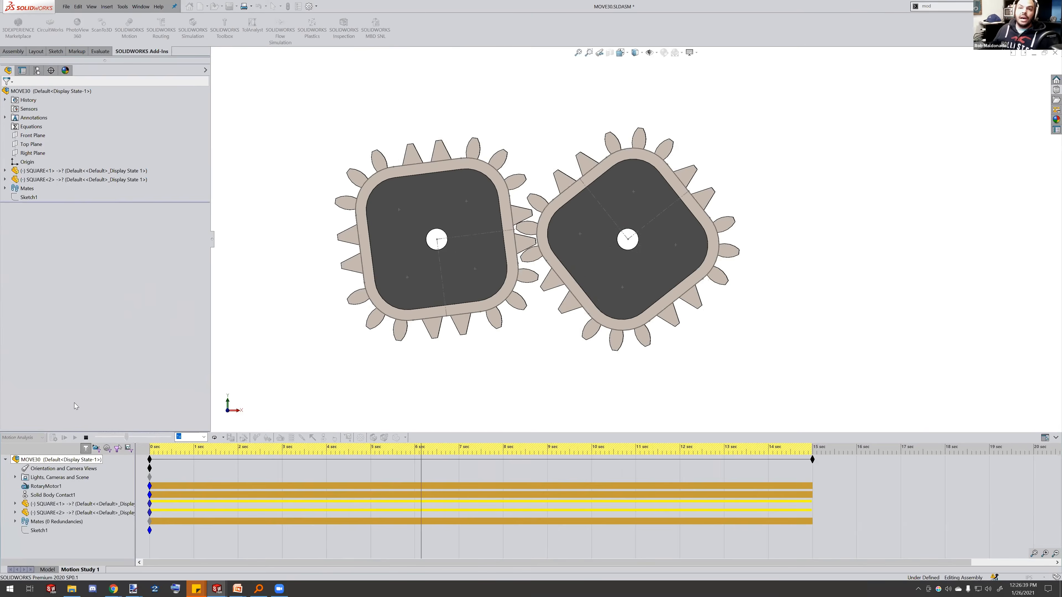
{"action": "left_click", "coordinate": [86, 438]}
{"action": "left_click_drag", "start_coordinate": [464, 473], "coordinate": [54, 499]}
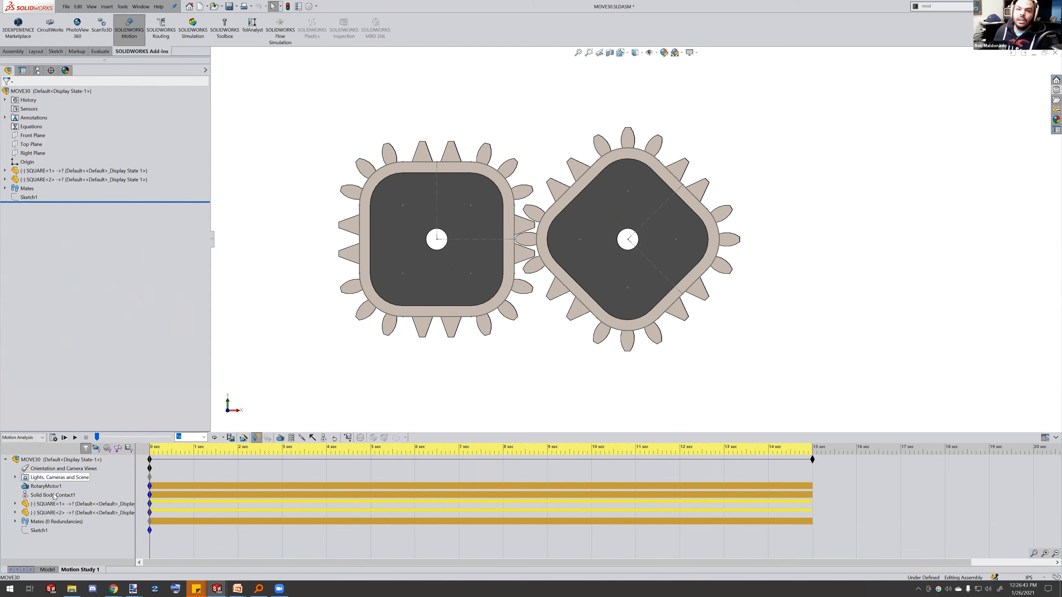
Suppress the Solid Body Contact1 feature in the motion study
{"action": "left_click", "coordinate": [53, 495]}
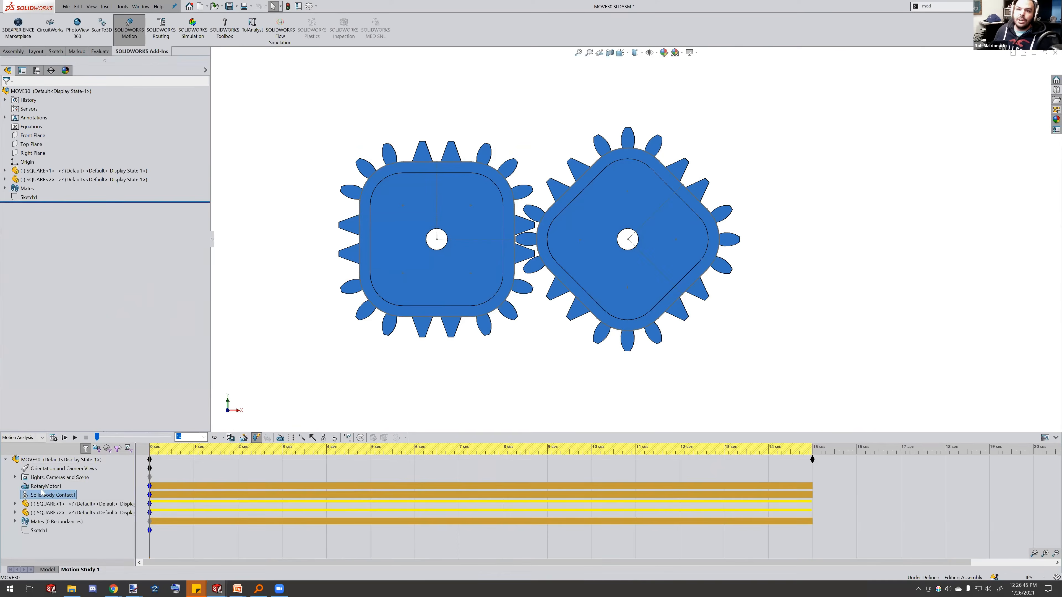
{"action": "right_click", "coordinate": [61, 498]}
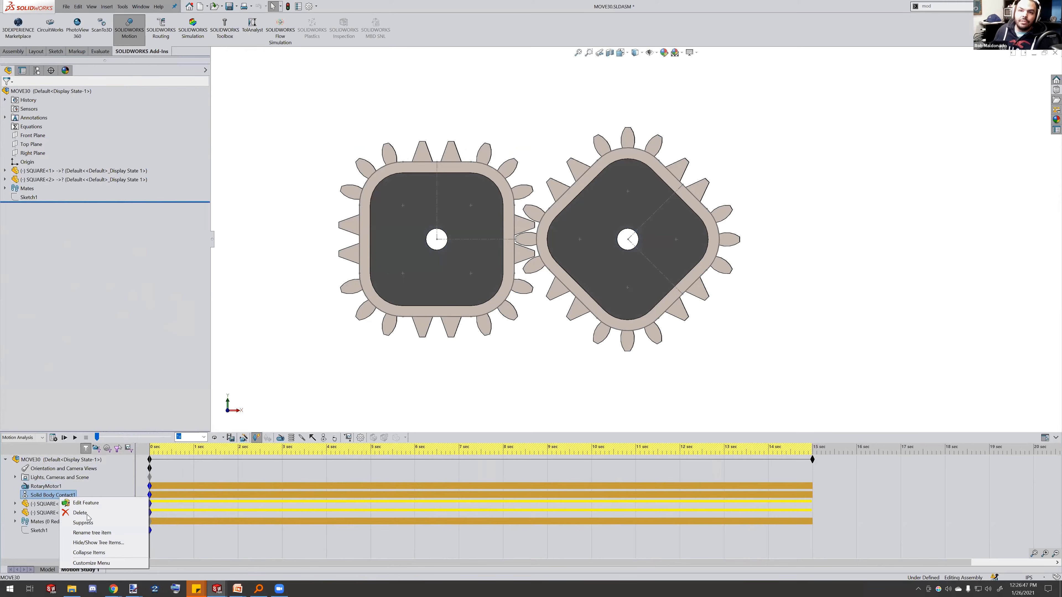
{"action": "left_click", "coordinate": [82, 523]}
Open RotaryMotor1 for editing and accept its settings unchanged
{"action": "left_click", "coordinate": [58, 487]}
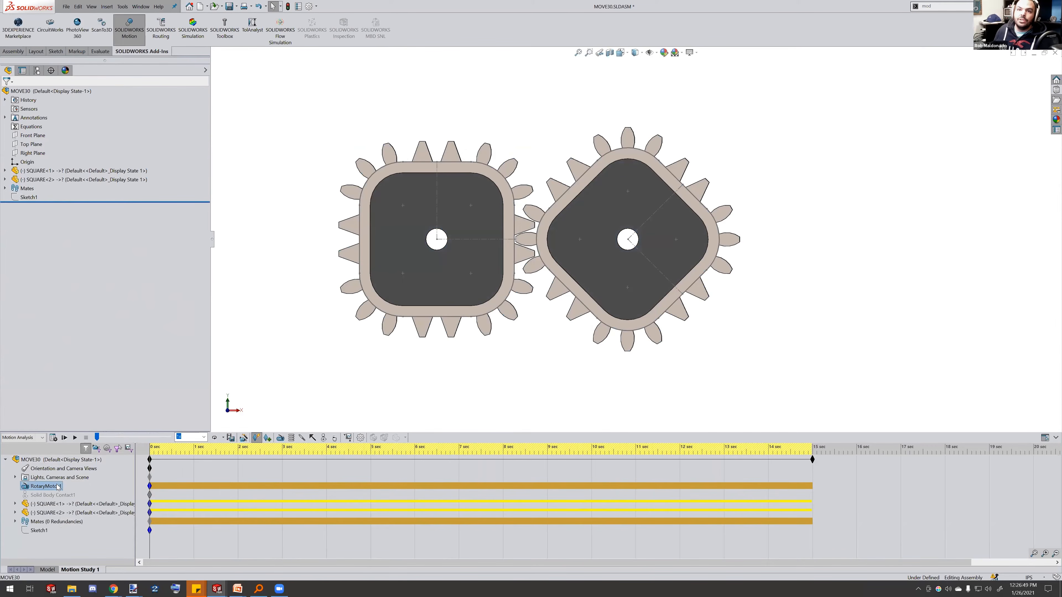
{"action": "right_click", "coordinate": [59, 487]}
{"action": "left_click", "coordinate": [77, 388]}
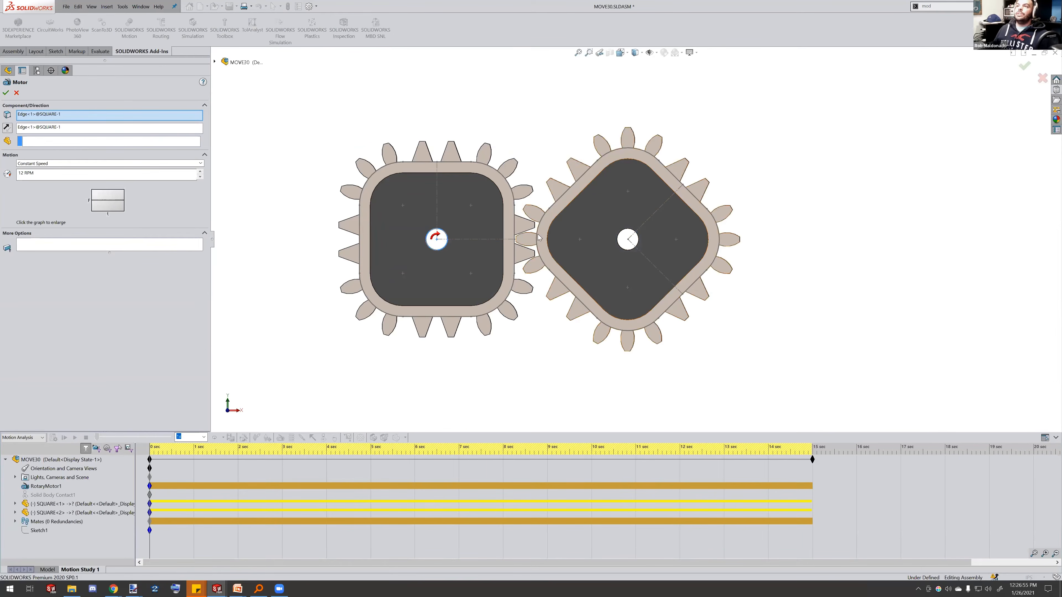
{"action": "left_click", "coordinate": [6, 93]}
Recalculate the motion study without contact and rewind the time bar
{"action": "left_click", "coordinate": [54, 439]}
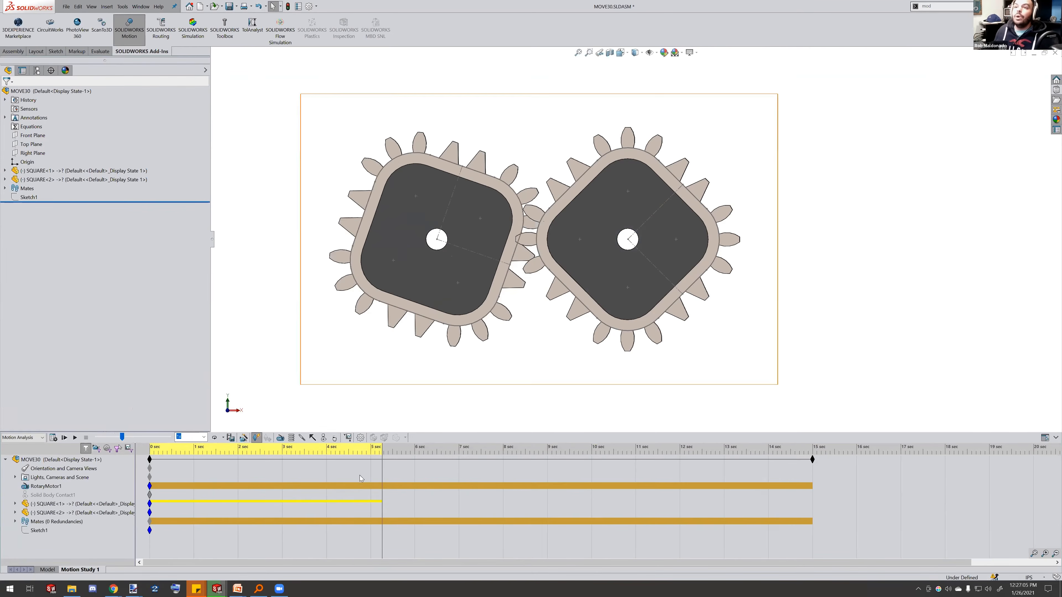
{"action": "left_click_drag", "start_coordinate": [382, 471], "coordinate": [84, 478]}
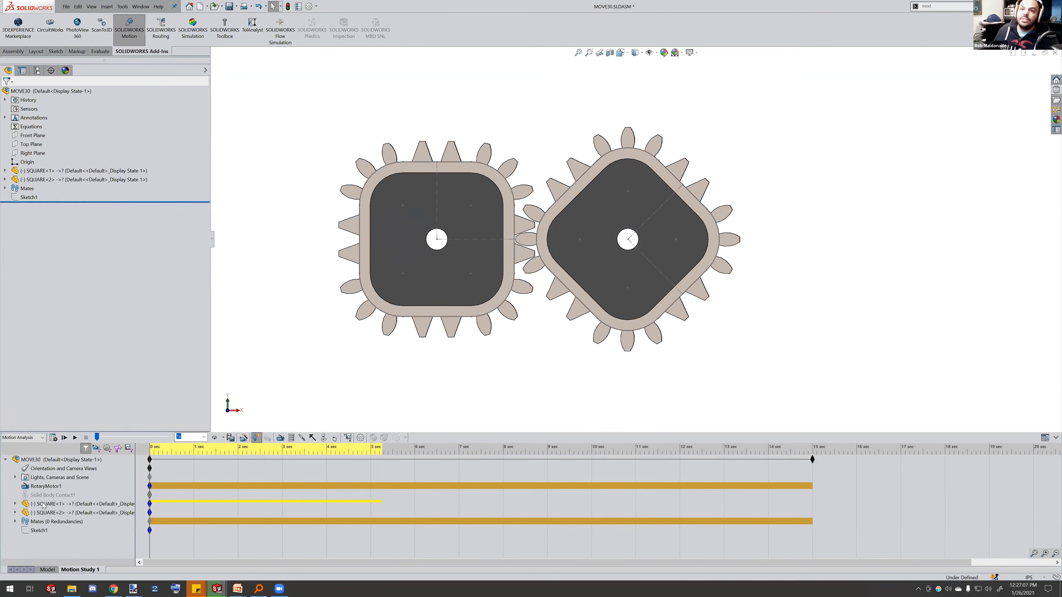
Unsuppress Solid Body Contact1 and recalculate the motion study
{"action": "right_click", "coordinate": [38, 495]}
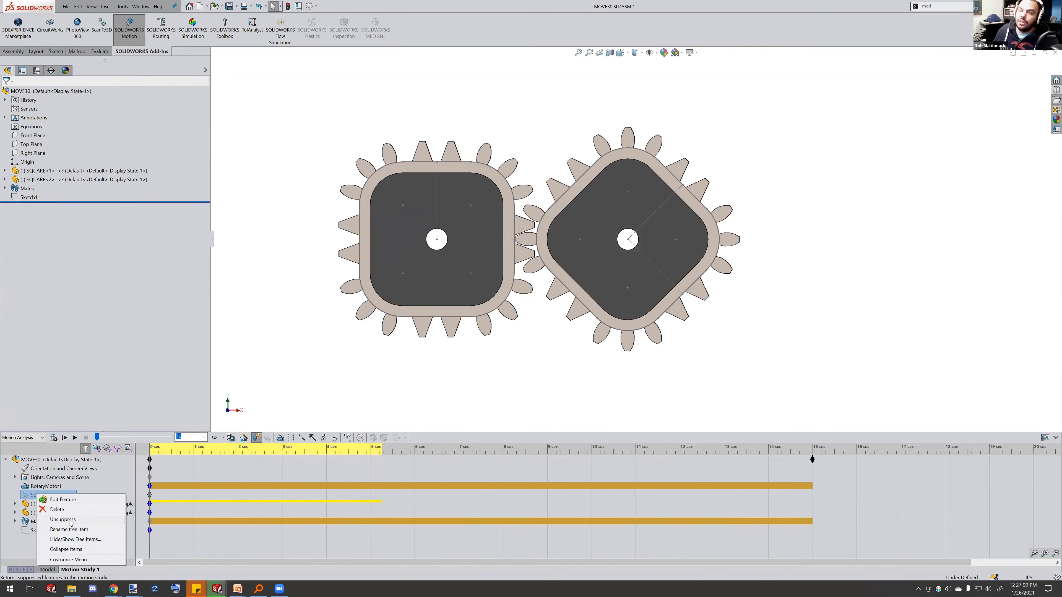
{"action": "left_click", "coordinate": [63, 519]}
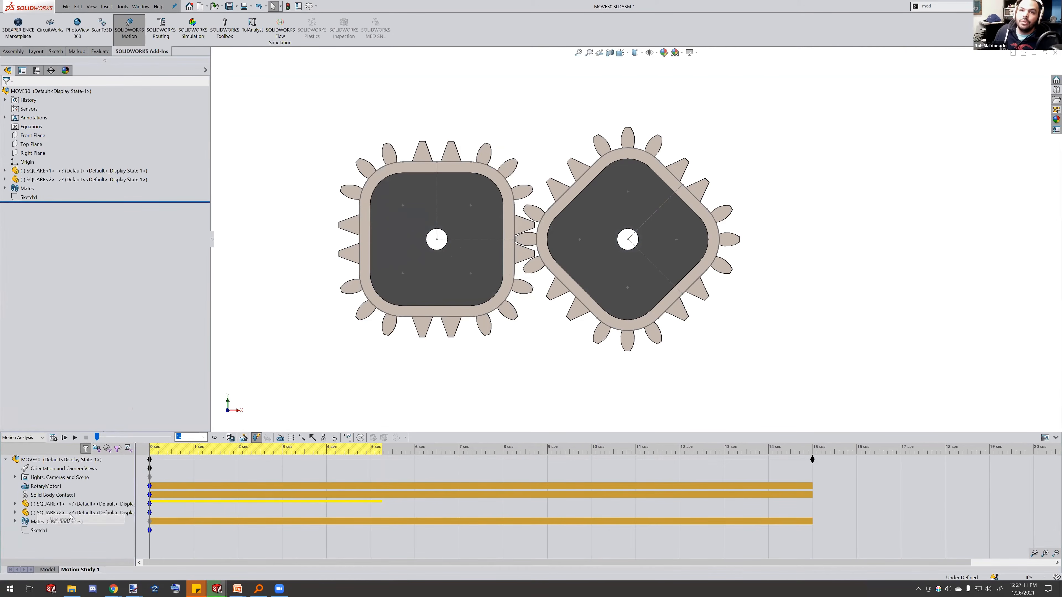
{"action": "left_click", "coordinate": [54, 438]}
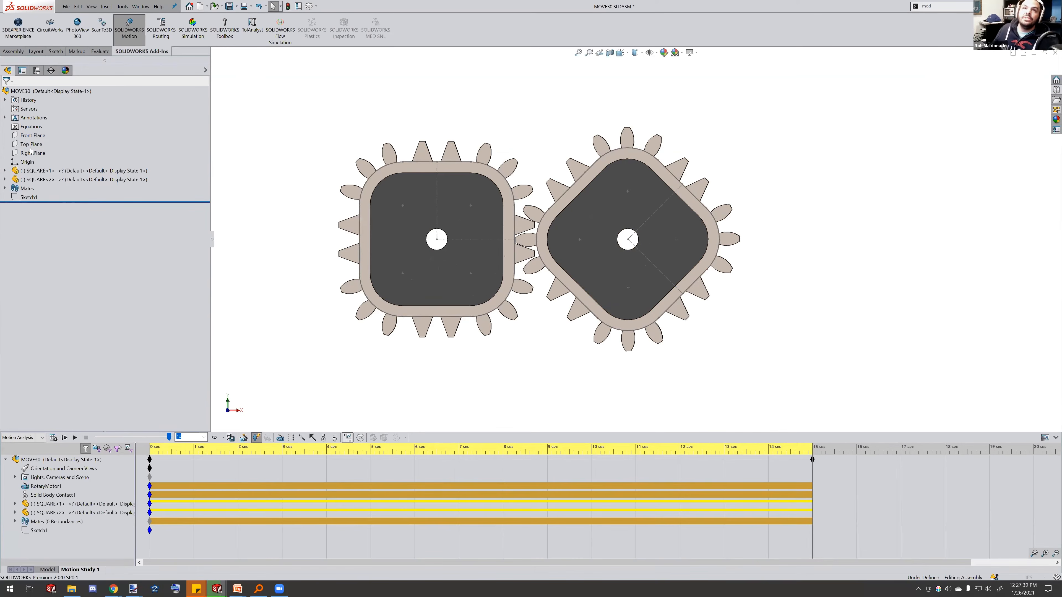
Create a results plot of the second gear's angular velocity magnitude
{"action": "left_click", "coordinate": [54, 115]}
{"action": "left_click", "coordinate": [57, 128]}
{"action": "left_click", "coordinate": [57, 125]}
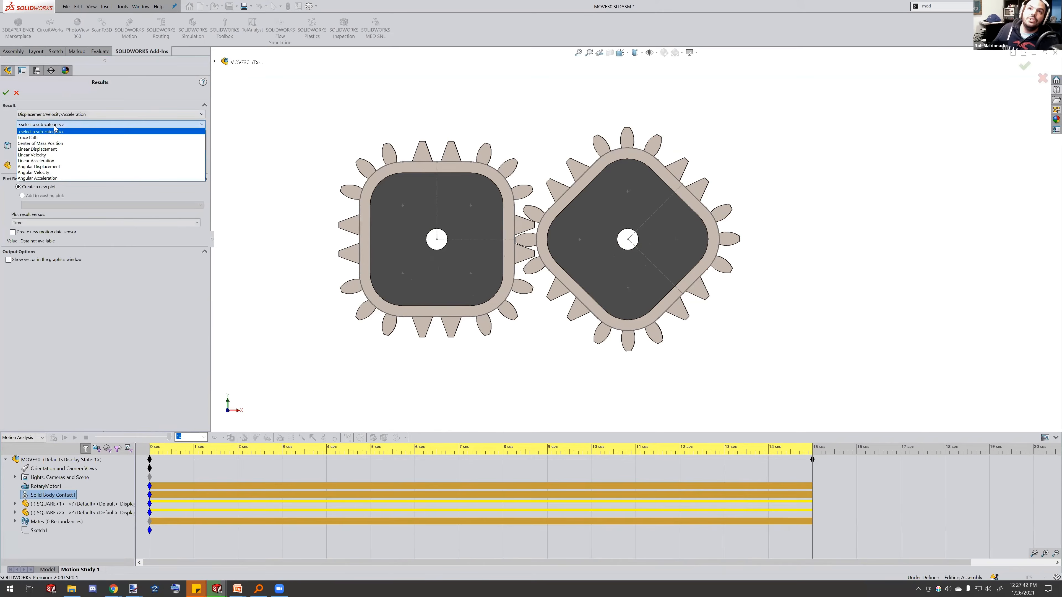
{"action": "left_click", "coordinate": [62, 172]}
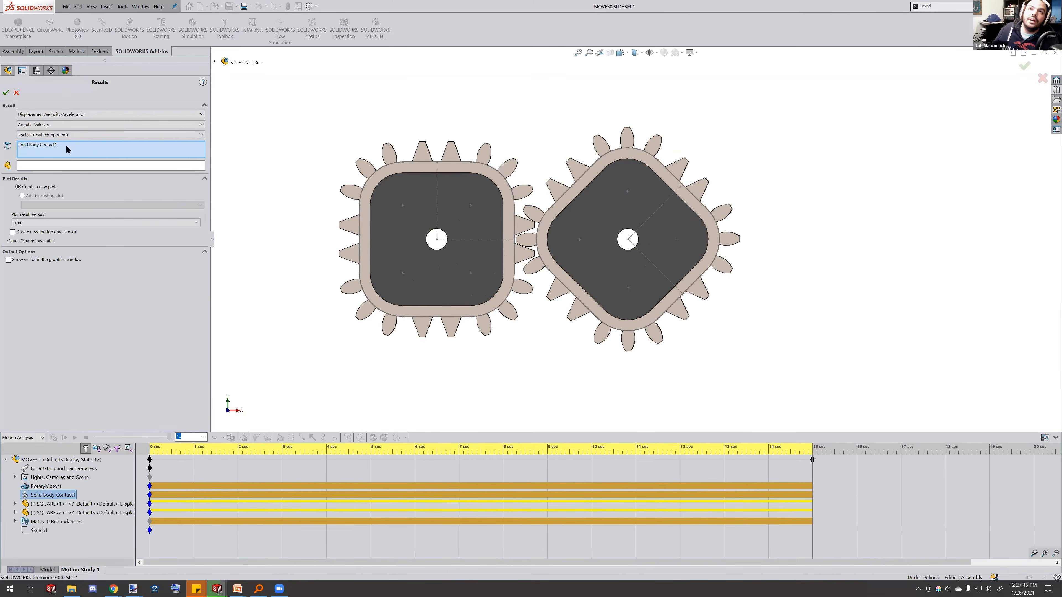
{"action": "left_click", "coordinate": [68, 135]}
{"action": "left_click", "coordinate": [63, 165]}
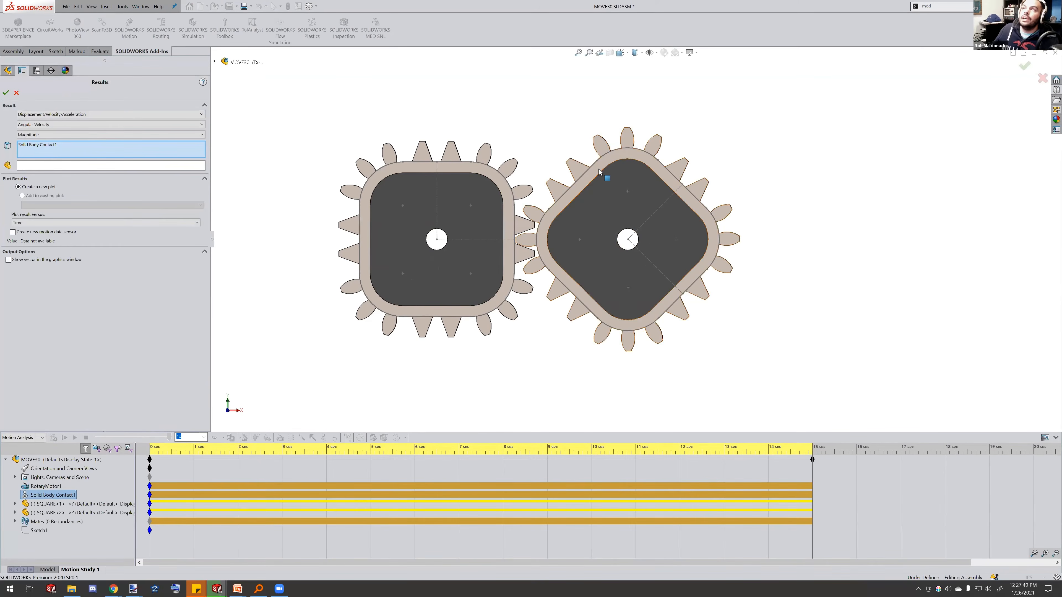
{"action": "right_click", "coordinate": [68, 150]}
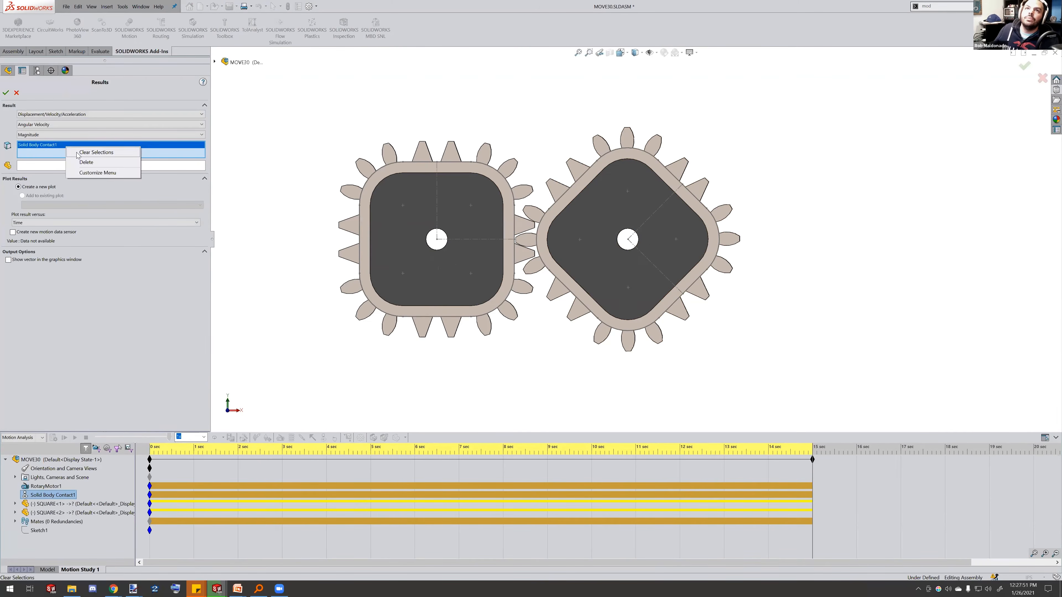
{"action": "left_click", "coordinate": [78, 154]}
{"action": "left_click", "coordinate": [621, 160]}
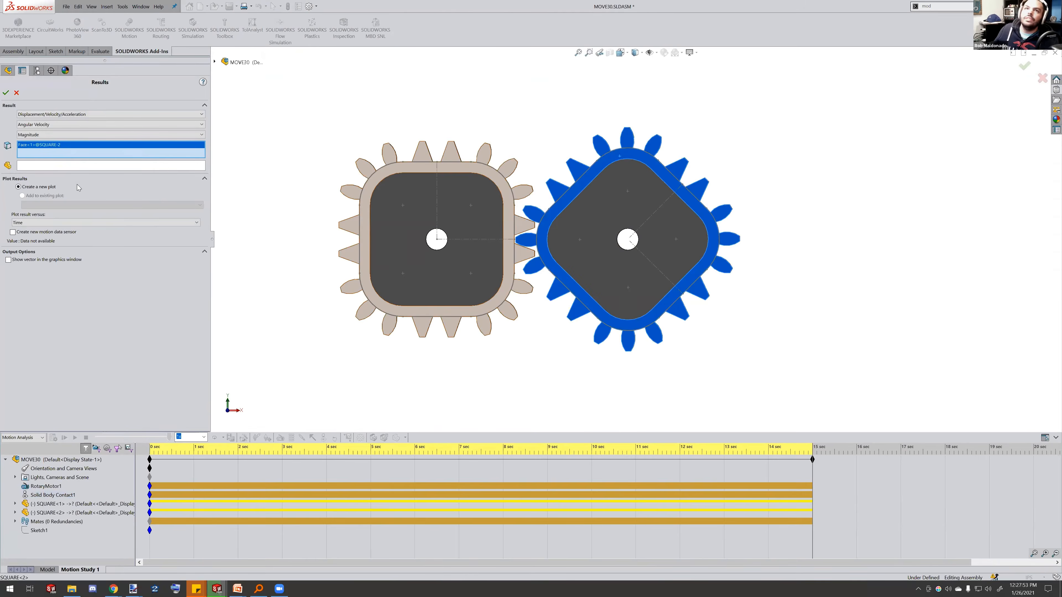
{"action": "left_click", "coordinate": [6, 93]}
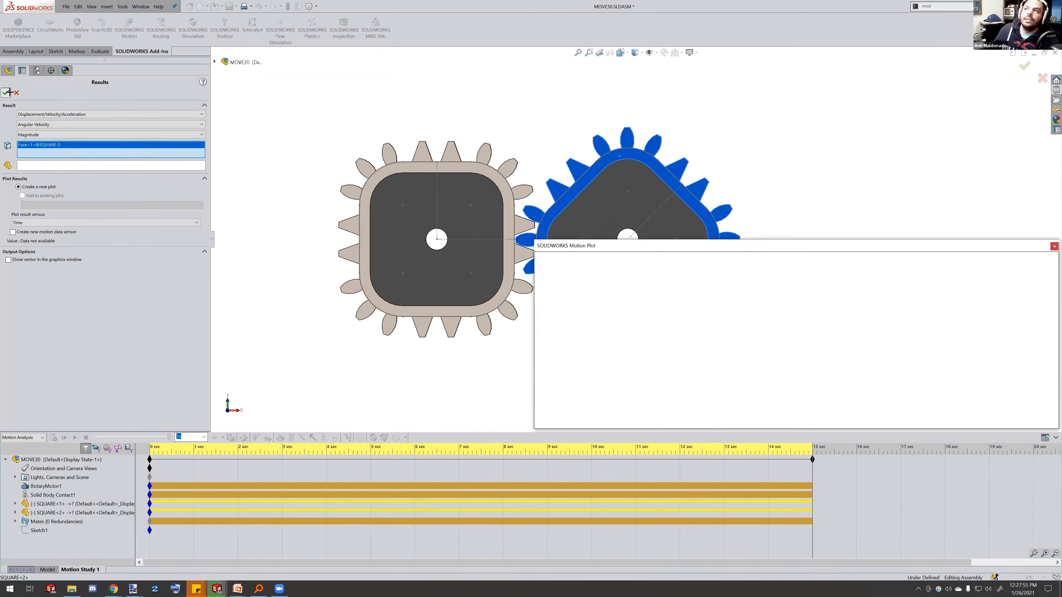
Reposition the angular velocity plot window below the gears and inspect the curve
{"action": "left_click_drag", "start_coordinate": [740, 244], "coordinate": [586, 189]}
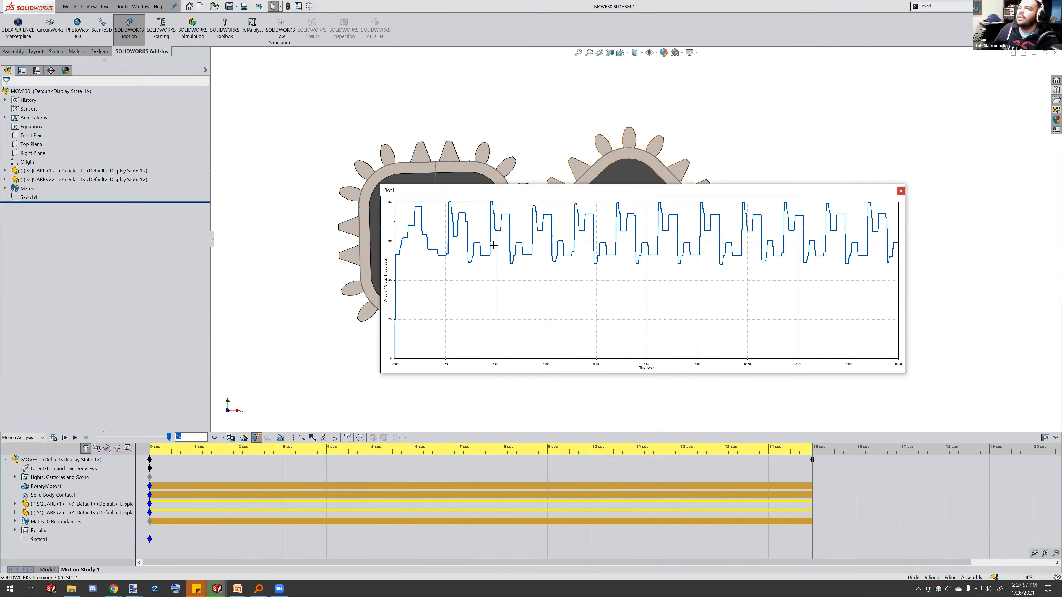
{"action": "left_click", "coordinate": [573, 199]}
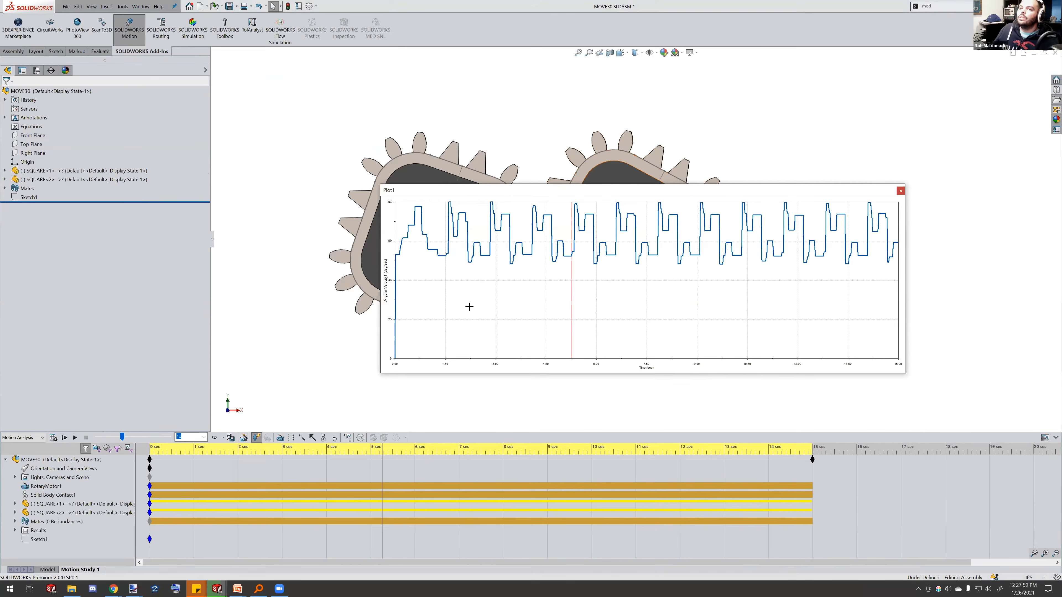
{"action": "left_click", "coordinate": [394, 248]}
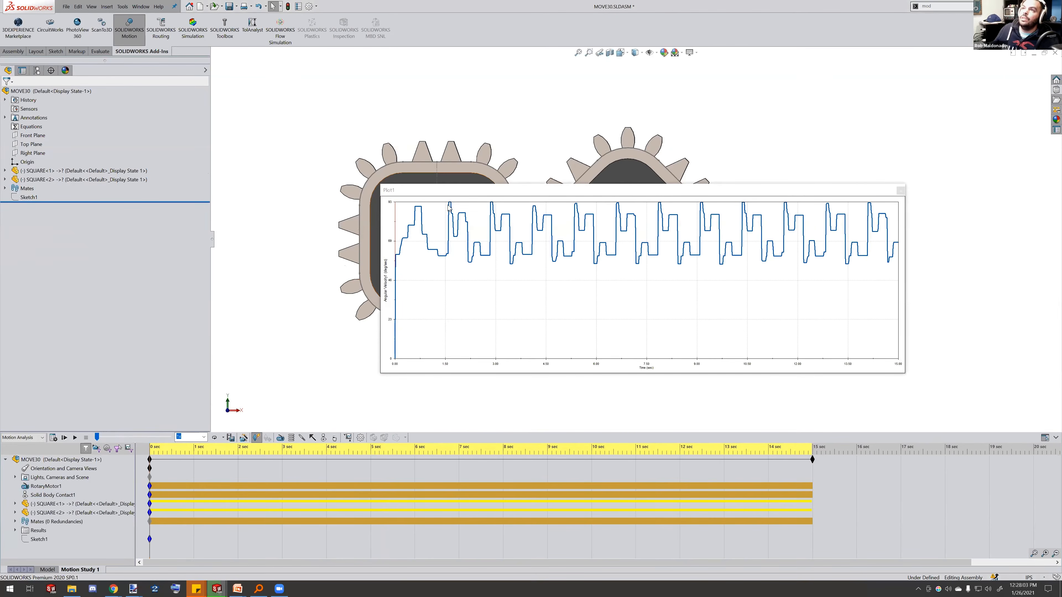
{"action": "left_click_drag", "start_coordinate": [499, 193], "coordinate": [518, 200]}
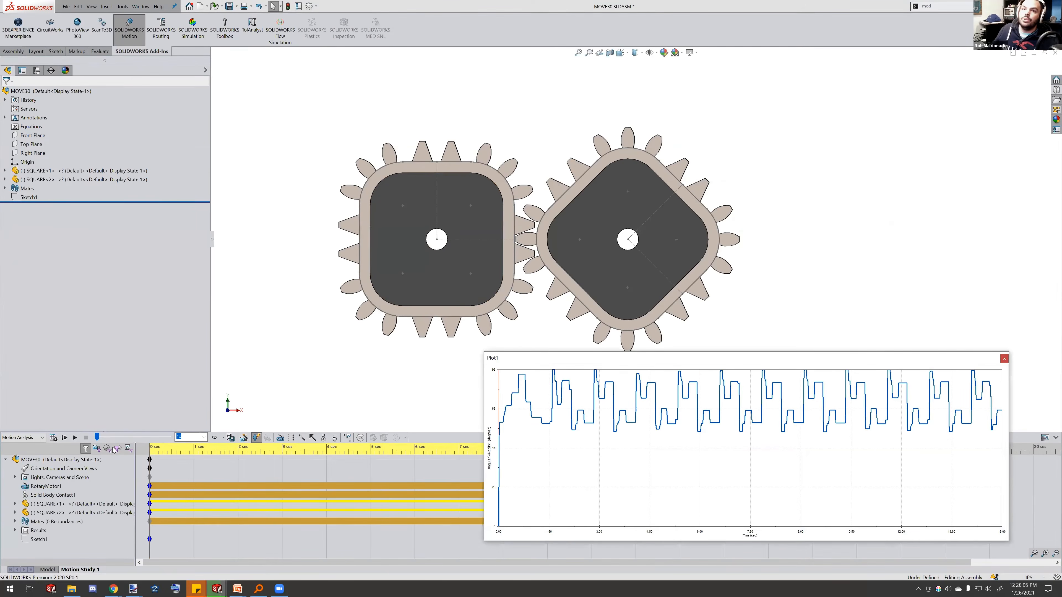
Play the gear motion study animation, then close the angular velocity plot window
{"action": "left_click", "coordinate": [74, 438]}
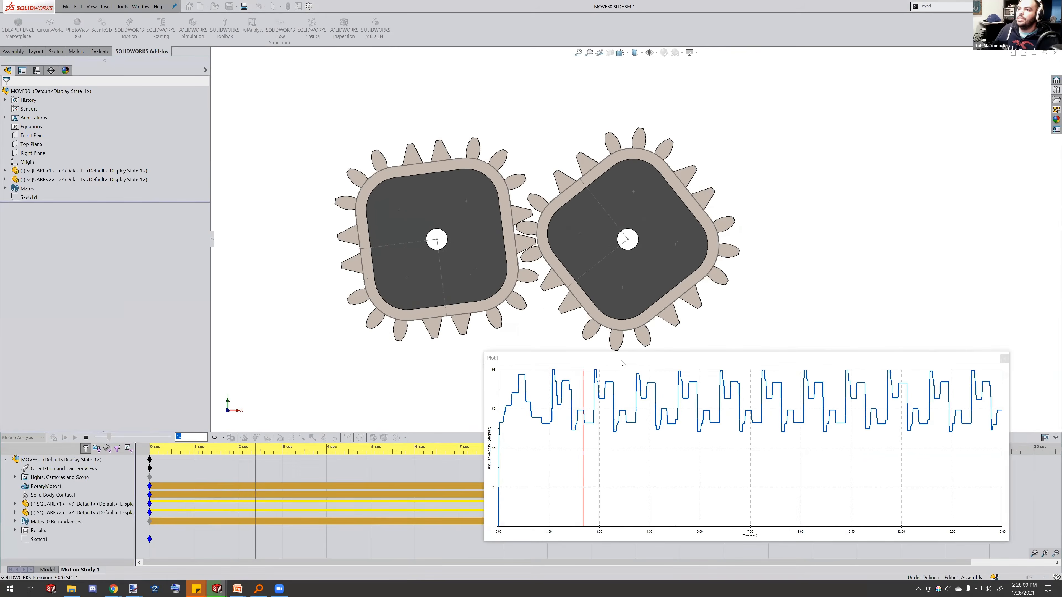
{"action": "left_click_drag", "start_coordinate": [609, 367], "coordinate": [595, 372]}
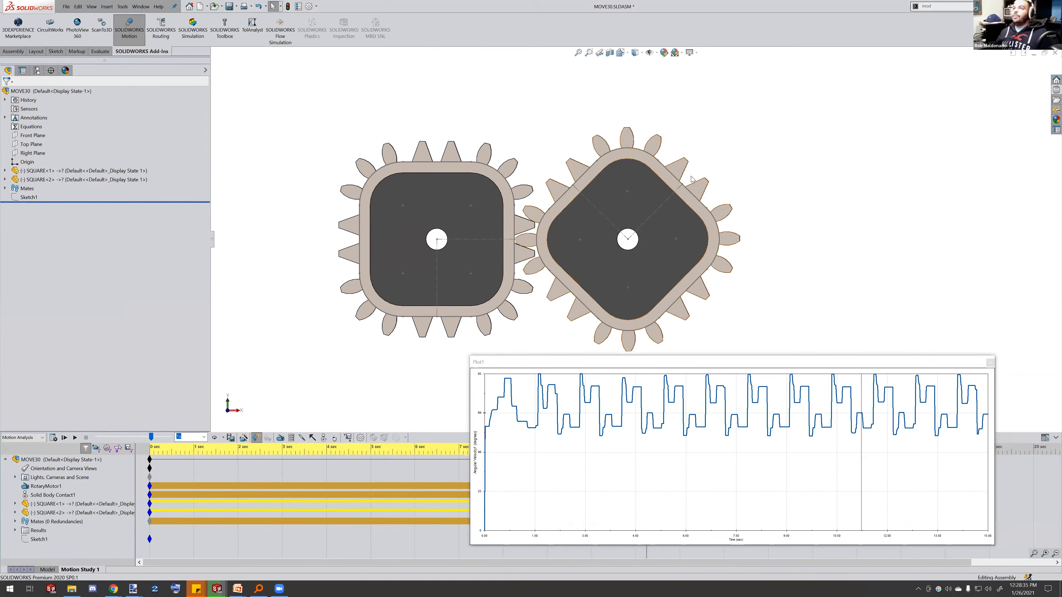
{"action": "left_click", "coordinate": [706, 195]}
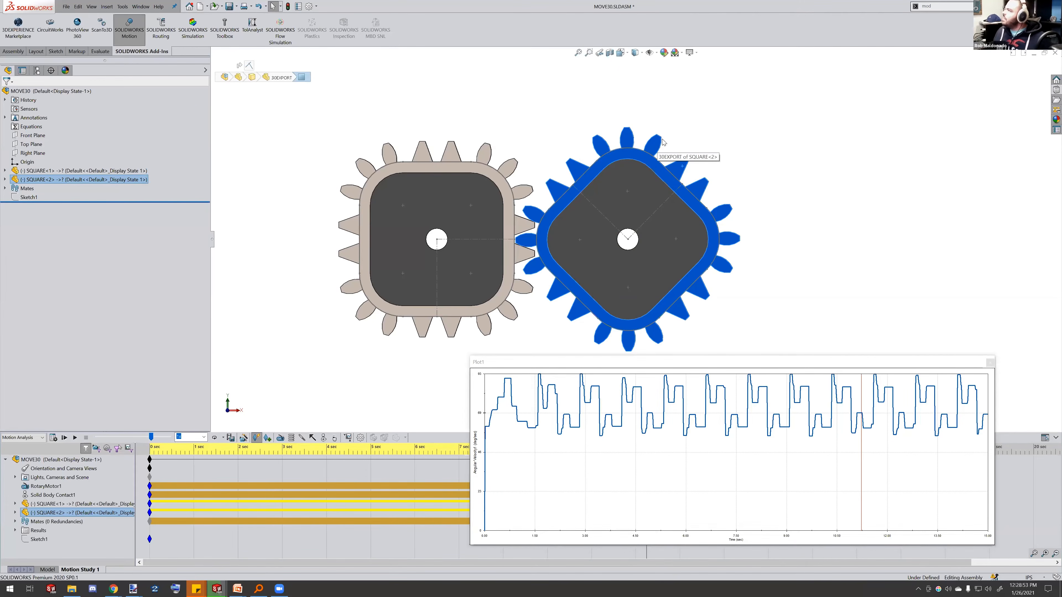
{"action": "left_click", "coordinate": [989, 363]}
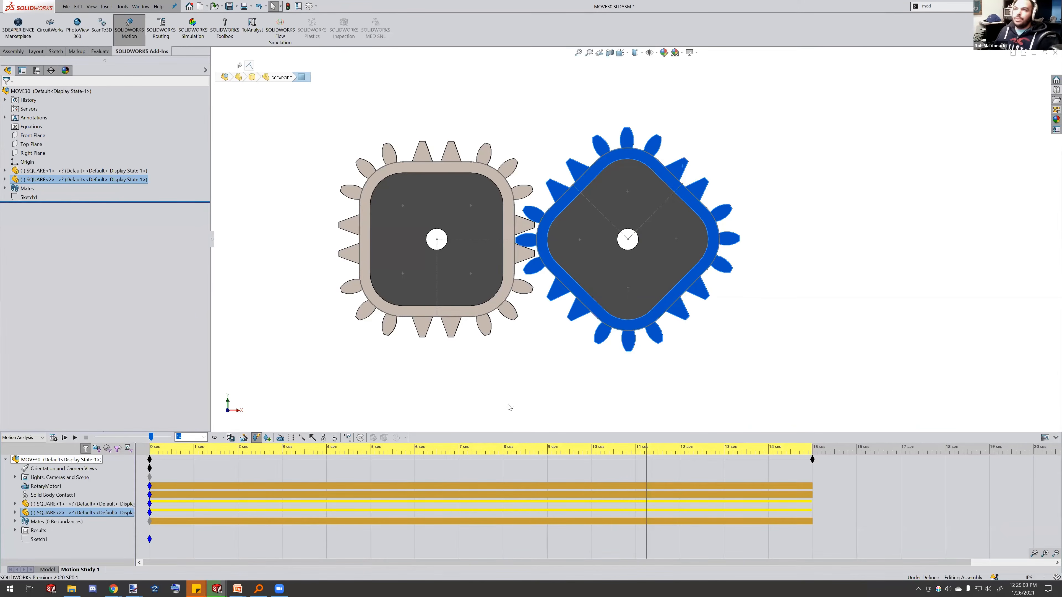
Switch to the PowerPoint slide show, advance to the next slide, and switch back
{"action": "key", "text": "alt+Tab"}
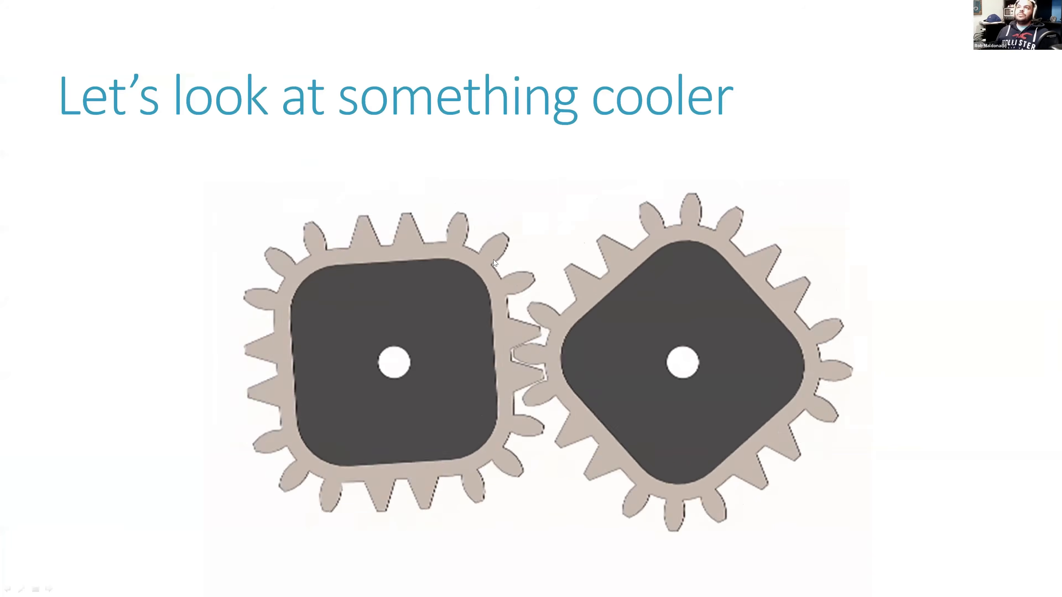
{"action": "left_click", "coordinate": [493, 260]}
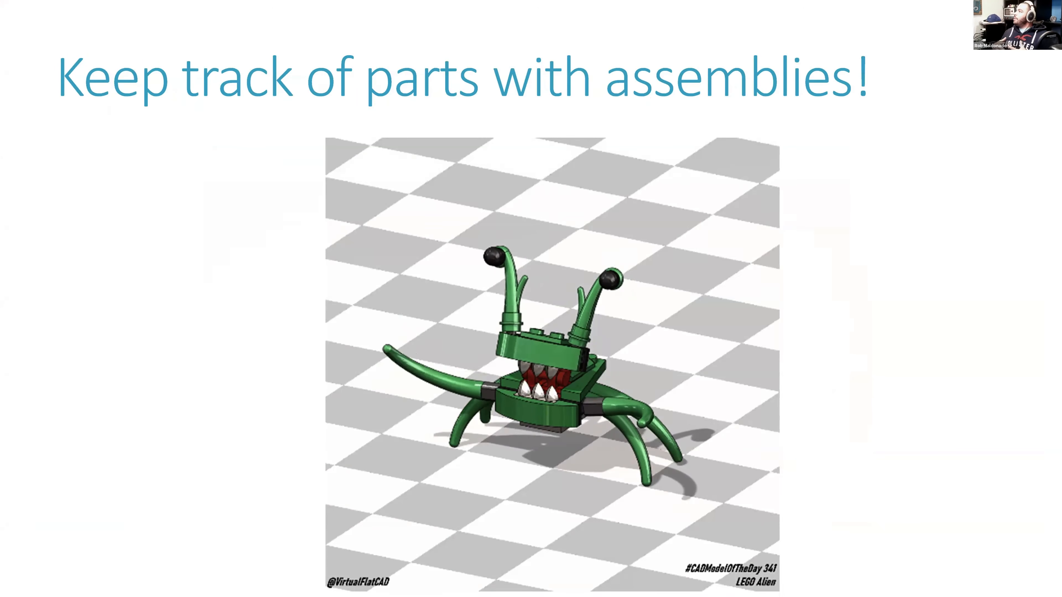
{"action": "key", "text": "alt+Tab"}
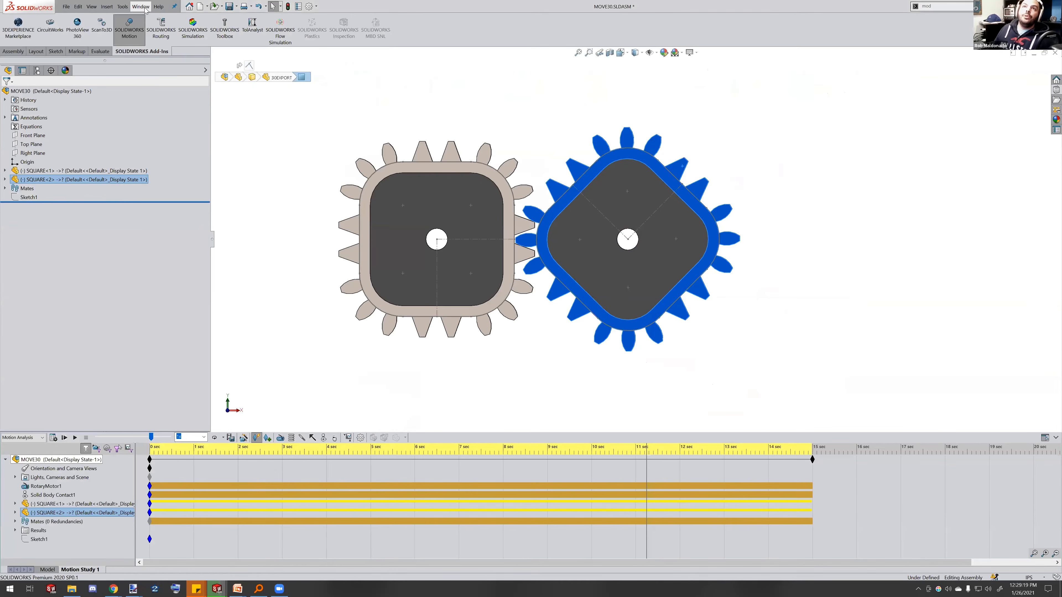
Open the ALIEN_asm.SLDASM assembly from the open documents
{"action": "left_click", "coordinate": [145, 9]}
{"action": "left_click", "coordinate": [169, 146]}
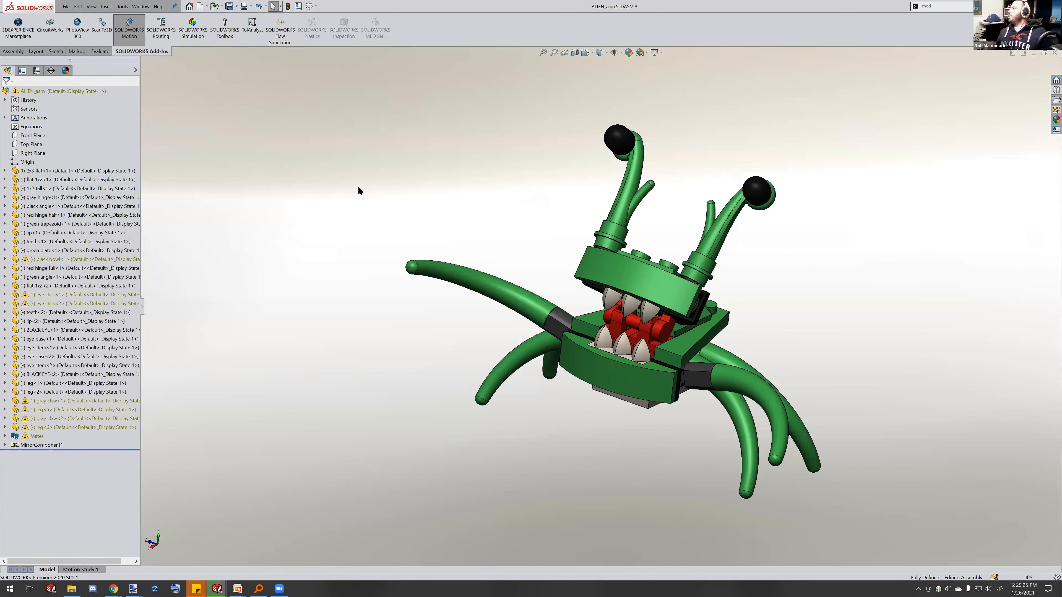
Insert a Bill of Materials table for the alien assembly and place it beside the model
{"action": "middle_click_drag", "start_coordinate": [679, 346], "coordinate": [547, 329]}
{"action": "middle_click_drag", "start_coordinate": [659, 287], "coordinate": [678, 314]}
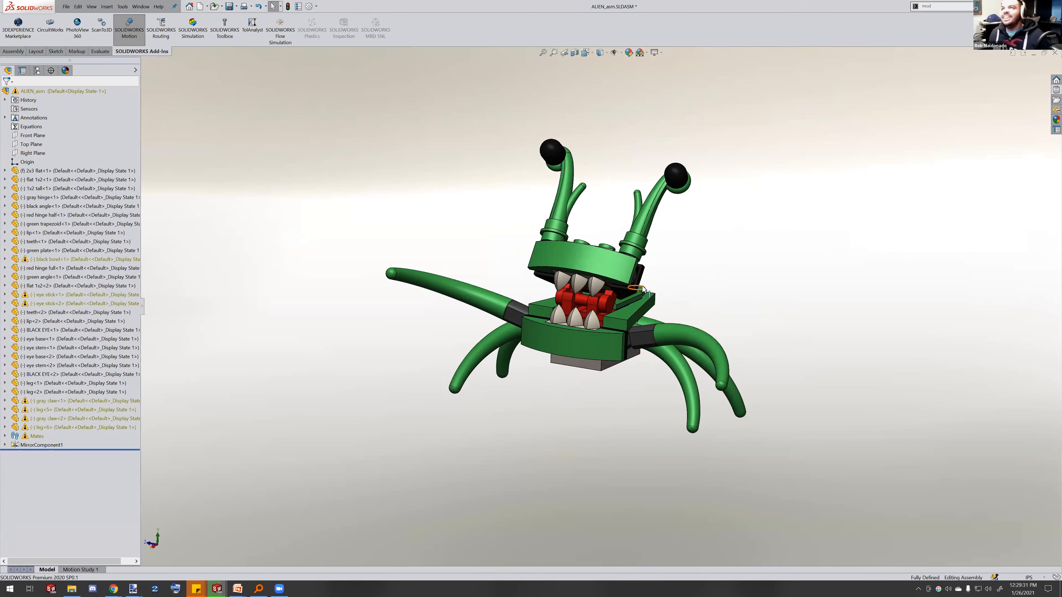
{"action": "scroll", "coordinate": [643, 289], "scroll_direction": "down", "scroll_amount": 1}
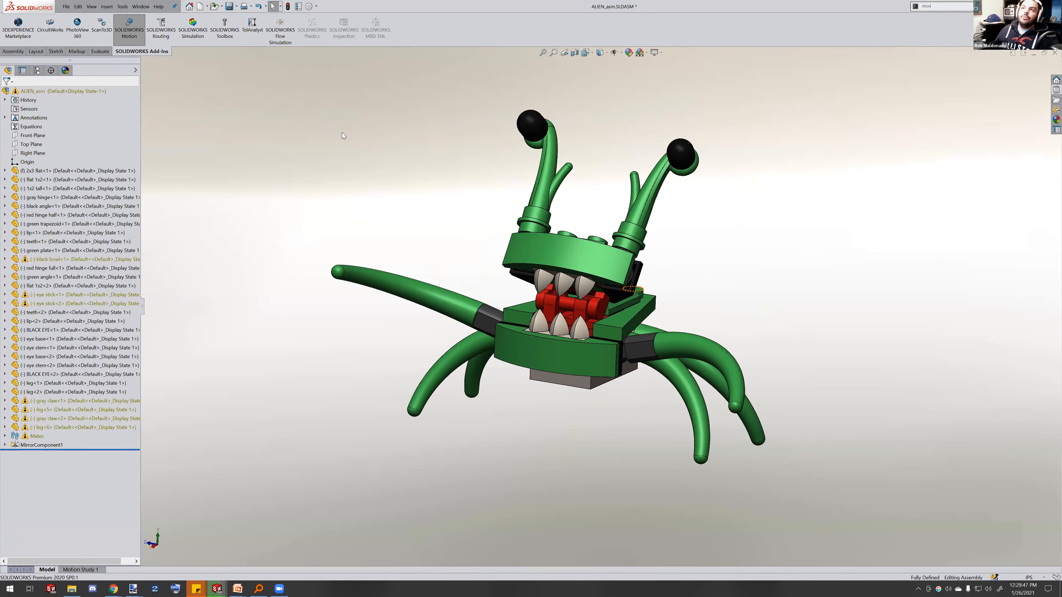
{"action": "left_click", "coordinate": [107, 7]}
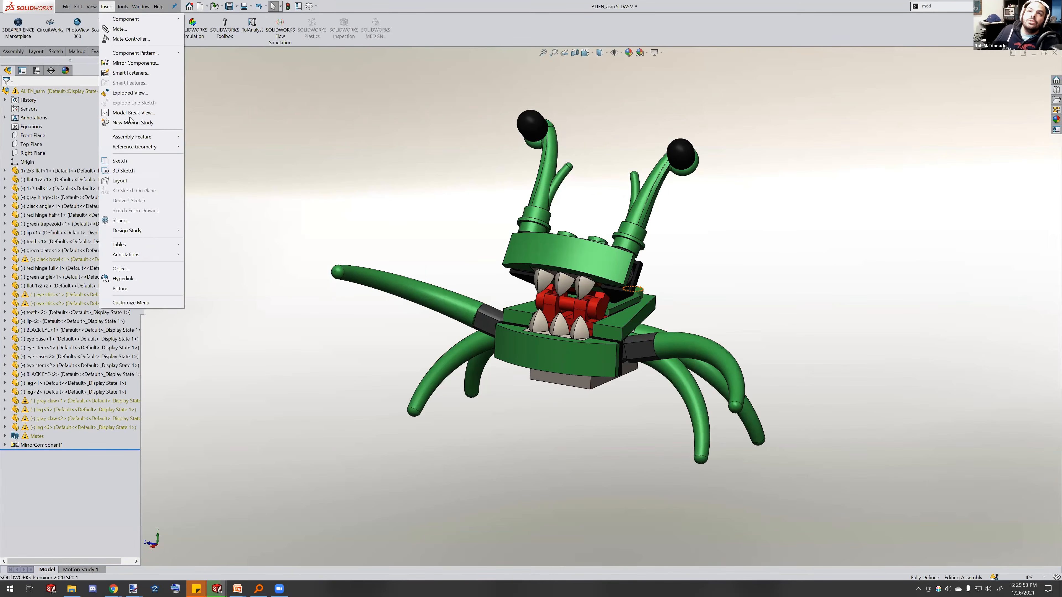
{"action": "mouse_move", "coordinate": [158, 247]}
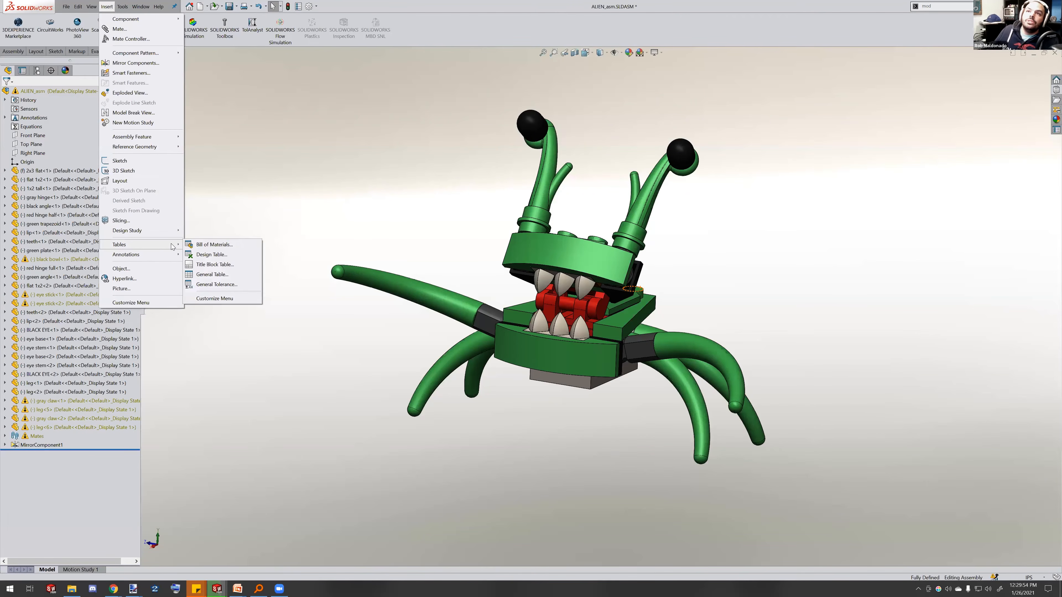
{"action": "left_click", "coordinate": [212, 246]}
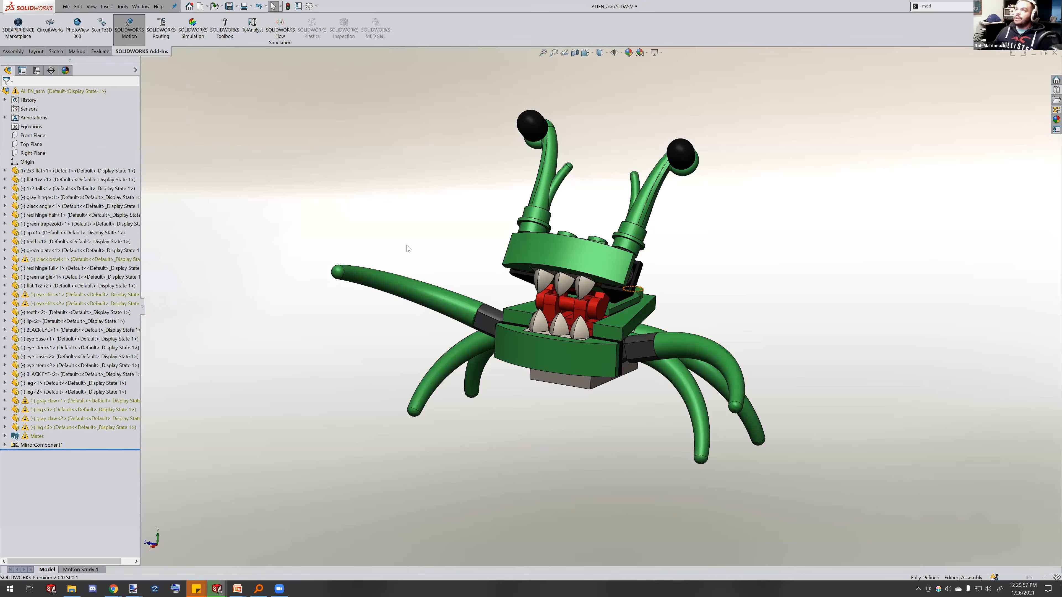
{"action": "left_click", "coordinate": [6, 93]}
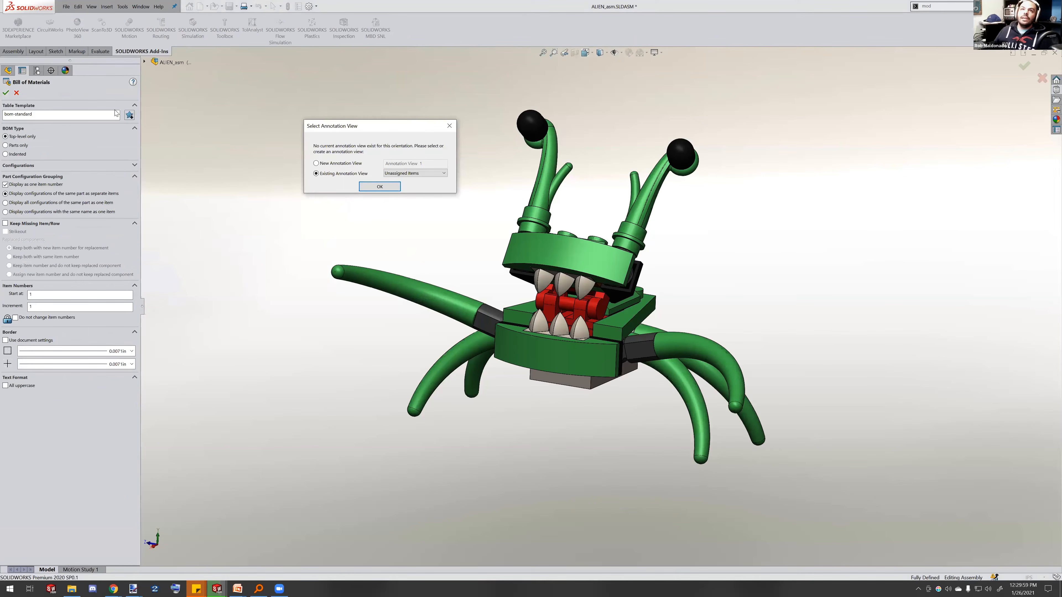
{"action": "left_click", "coordinate": [380, 186]}
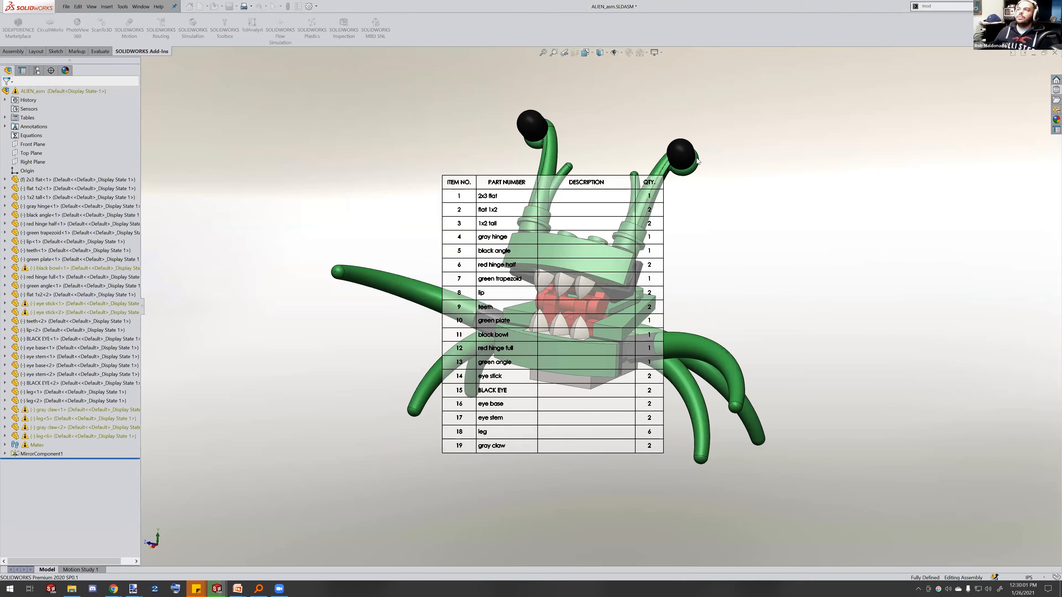
{"action": "left_click", "coordinate": [776, 114]}
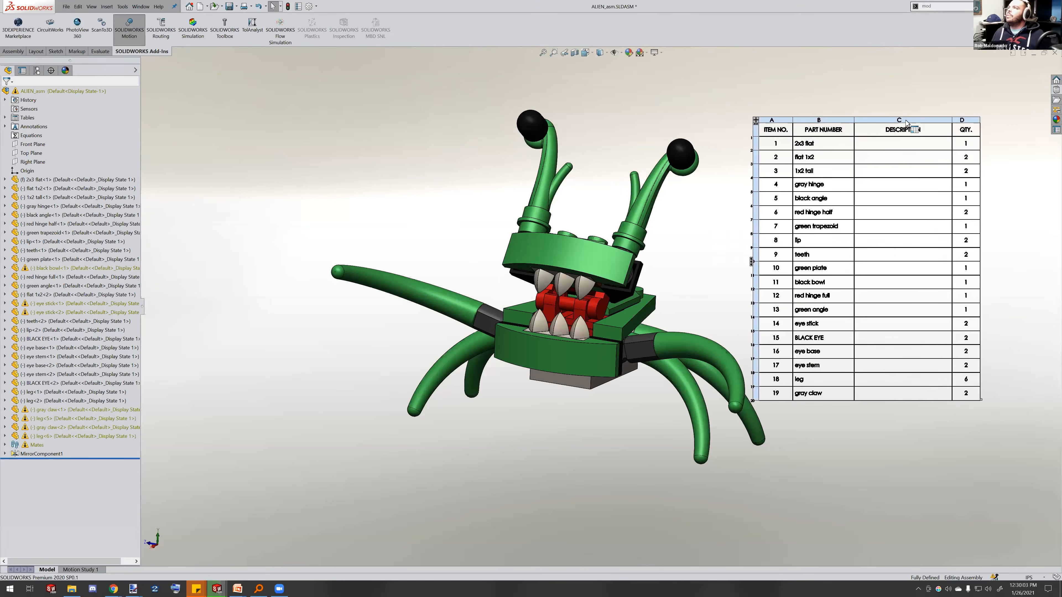
Delete the Description column from the bill of materials
{"action": "right_click", "coordinate": [907, 123]}
{"action": "mouse_move", "coordinate": [942, 189]}
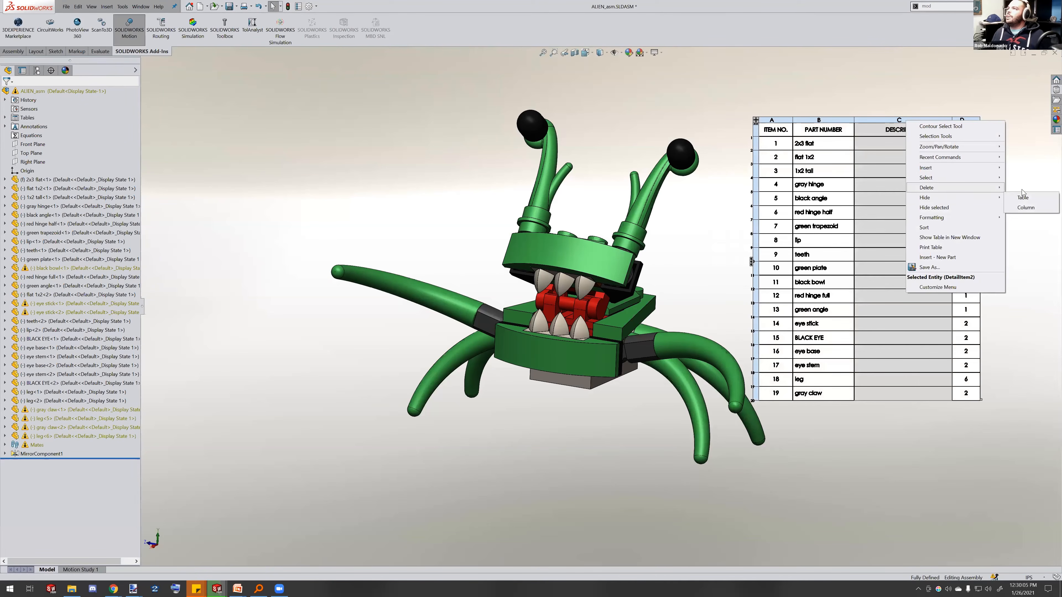
{"action": "left_click", "coordinate": [1037, 201]}
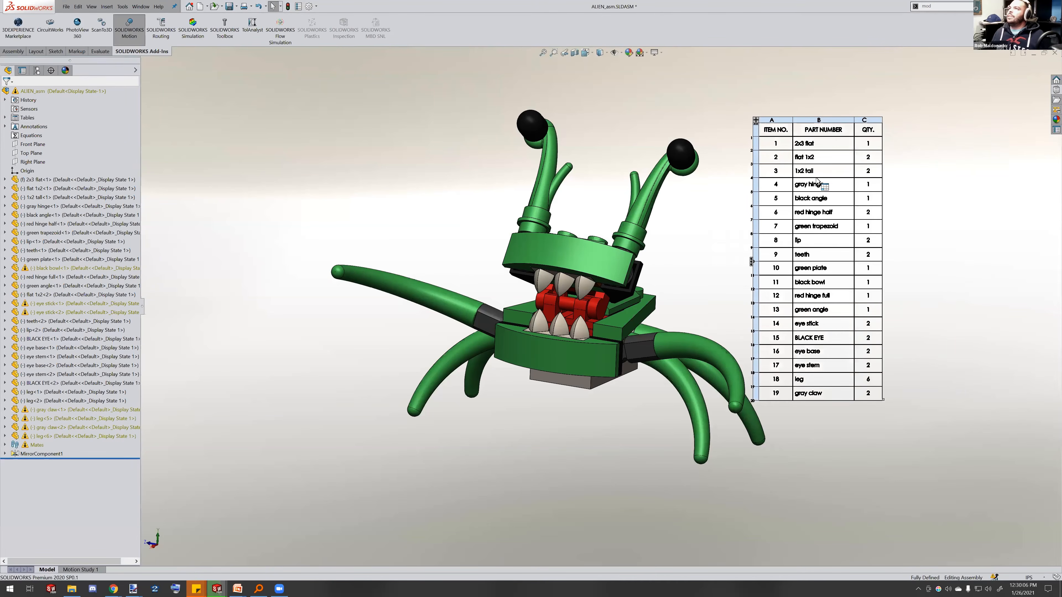
Open the teeth part from its row in the bill of materials
{"action": "left_click", "coordinate": [828, 117]}
{"action": "scroll", "coordinate": [814, 188], "scroll_direction": "down", "scroll_amount": 1}
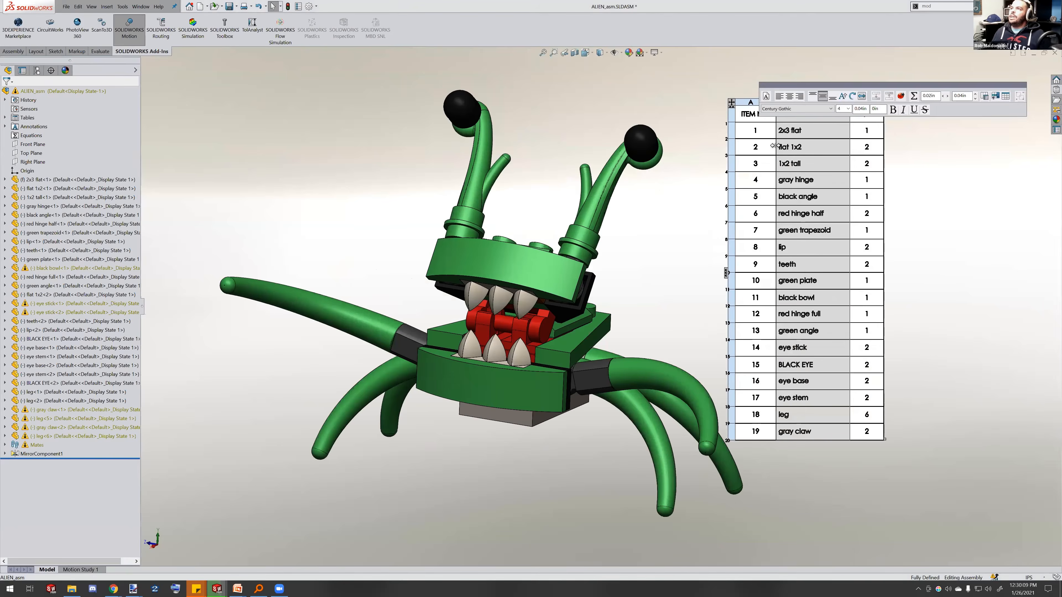
{"action": "scroll", "coordinate": [774, 146], "scroll_direction": "up", "scroll_amount": 2}
{"action": "scroll", "coordinate": [671, 202], "scroll_direction": "down", "scroll_amount": 3}
{"action": "scroll", "coordinate": [612, 314], "scroll_direction": "up", "scroll_amount": 1}
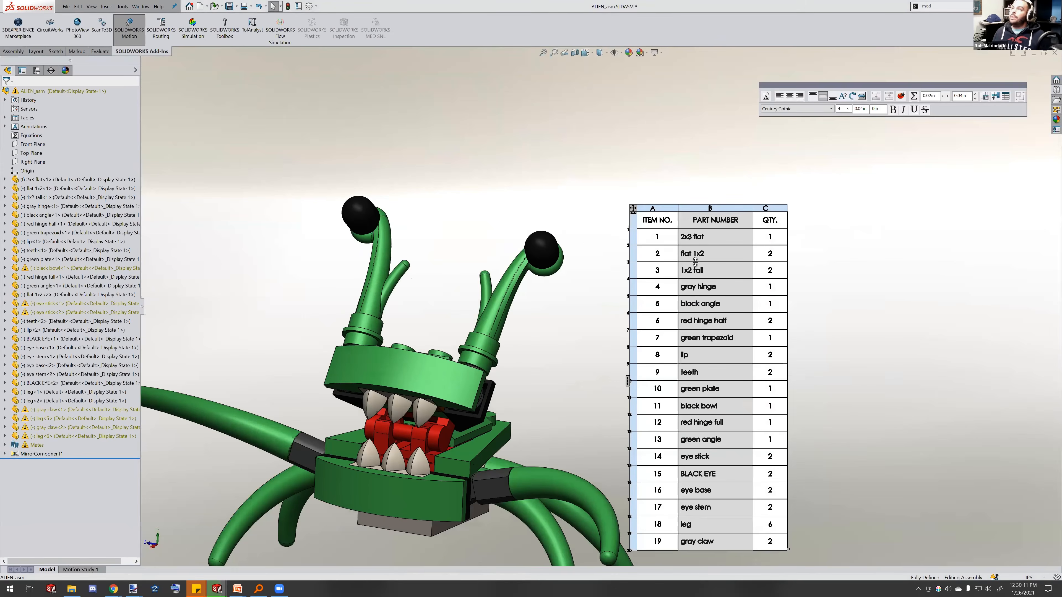
{"action": "left_click", "coordinate": [698, 238]}
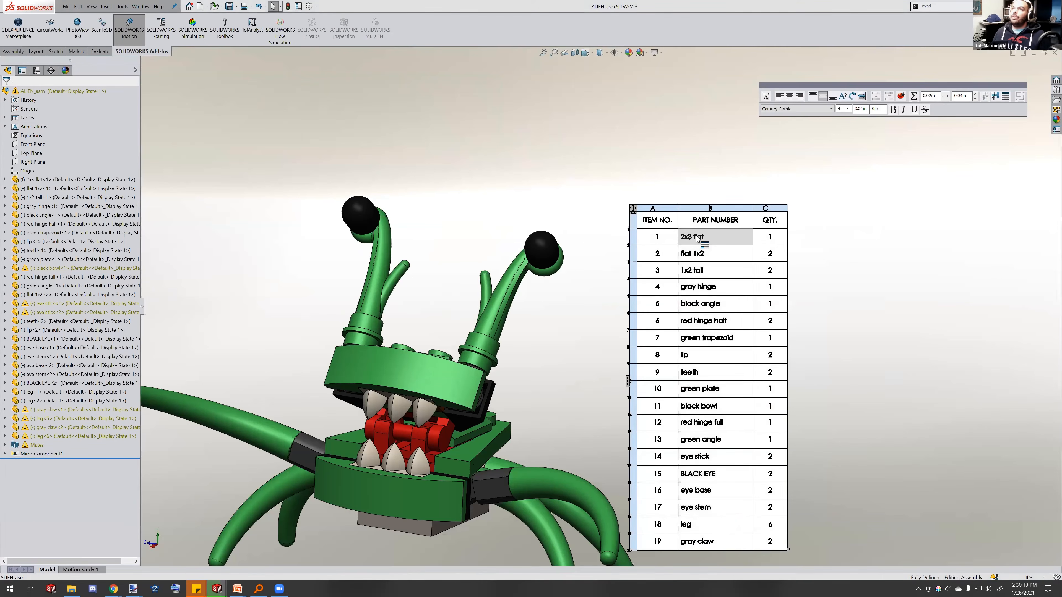
{"action": "left_click", "coordinate": [699, 258]}
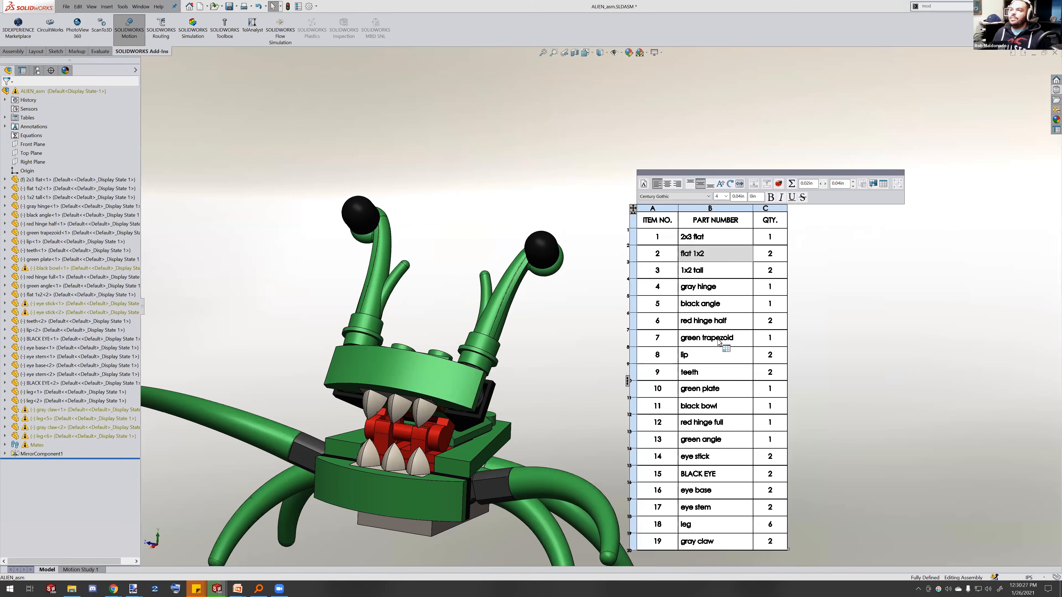
{"action": "left_click", "coordinate": [697, 375]}
{"action": "right_click", "coordinate": [697, 376]}
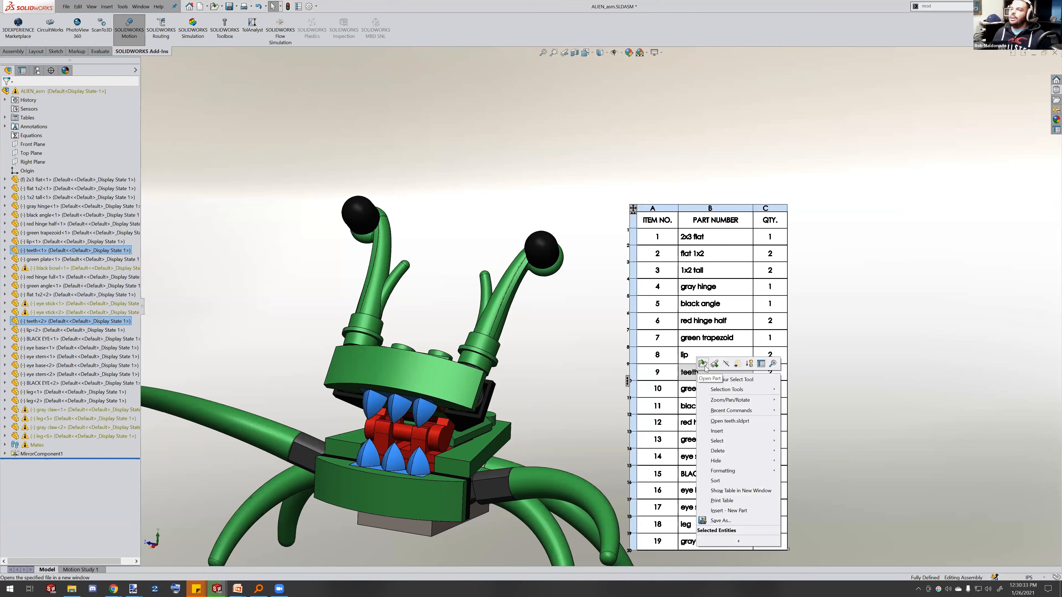
{"action": "left_click", "coordinate": [703, 364]}
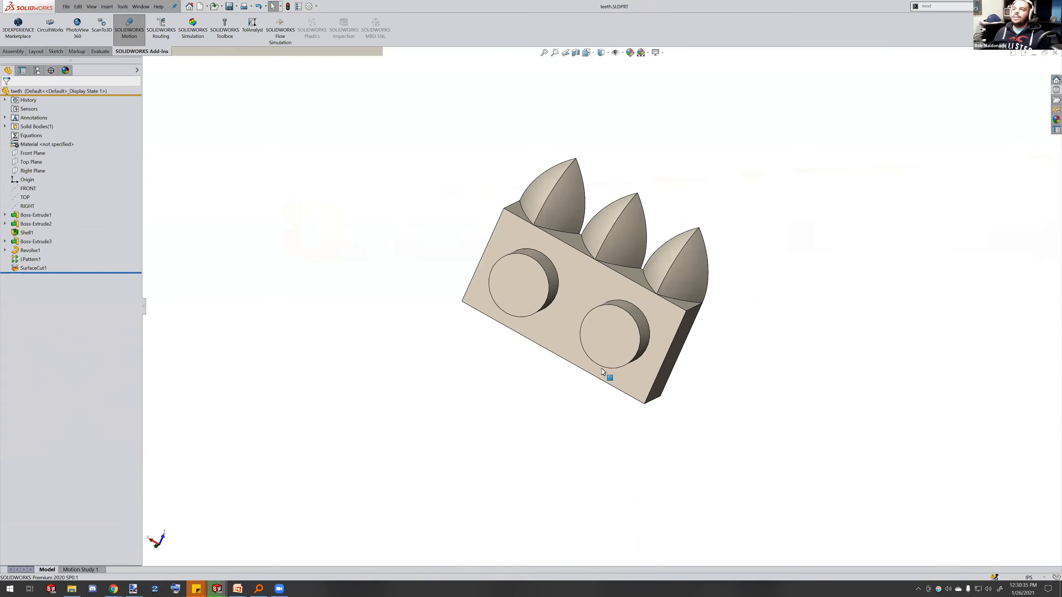
Orbit the teeth part to inspect its underside
{"action": "middle_click_drag", "start_coordinate": [596, 267], "coordinate": [749, 263]}
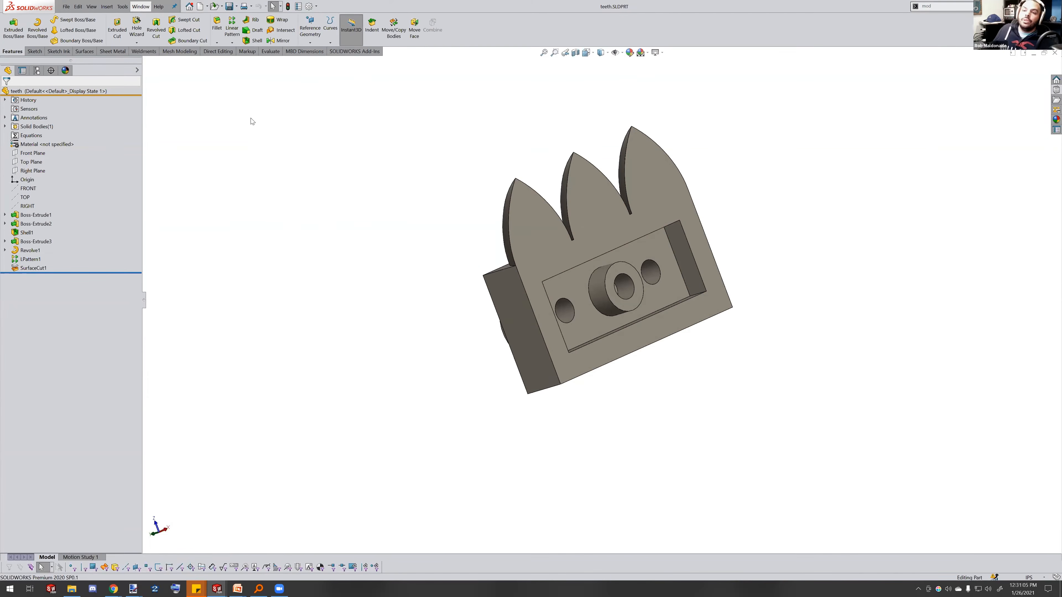
{"action": "key", "text": "alt+Tab"}
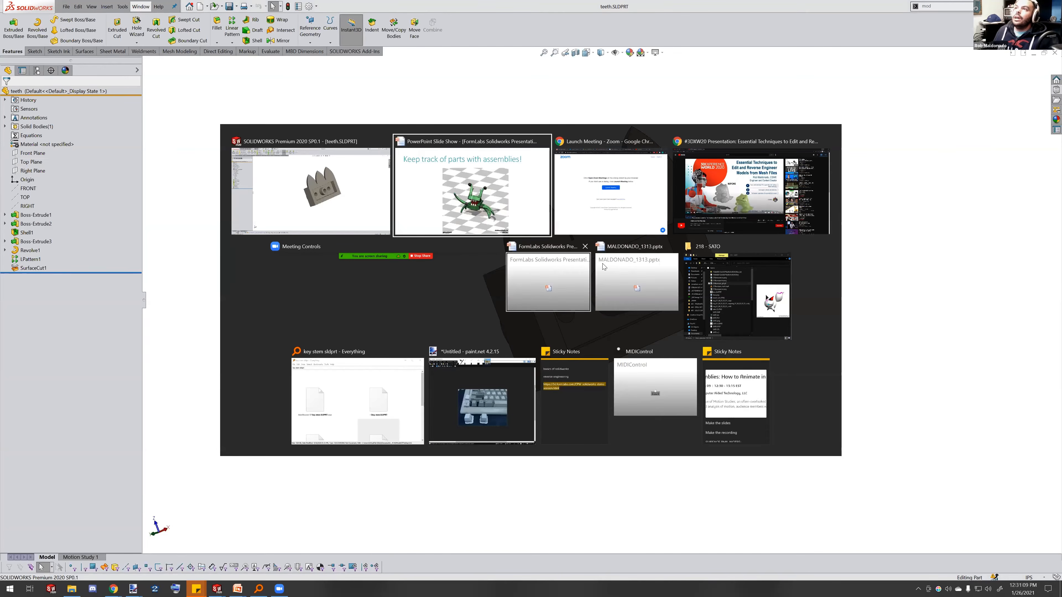
{"action": "key", "text": "Escape"}
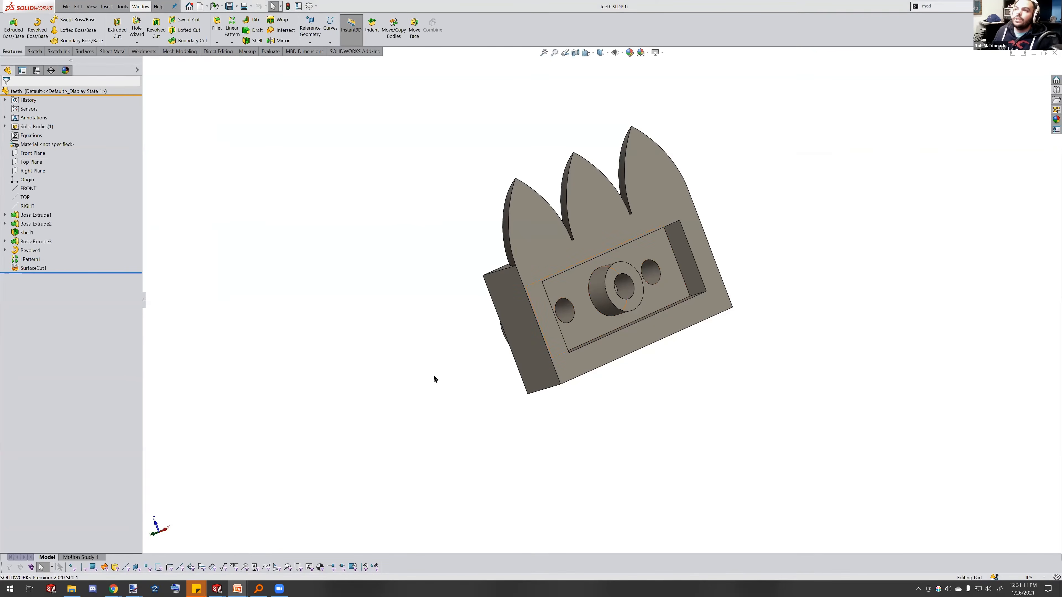
Switch to the slide show and advance to the Reverse Engineering slide
{"action": "key", "text": "alt+Tab"}
{"action": "left_click", "coordinate": [621, 189]}
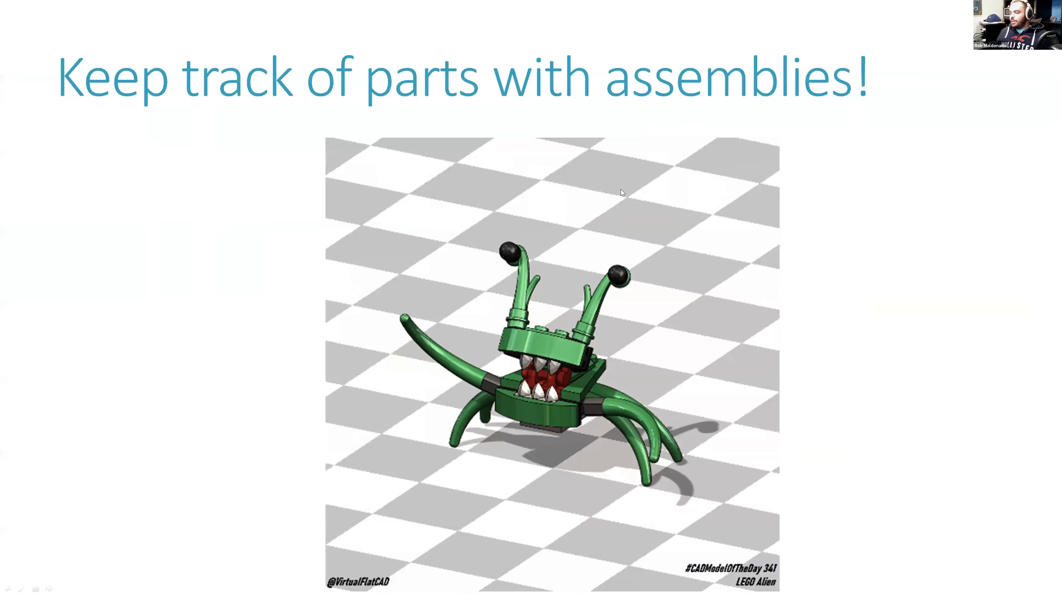
{"action": "left_click", "coordinate": [621, 189]}
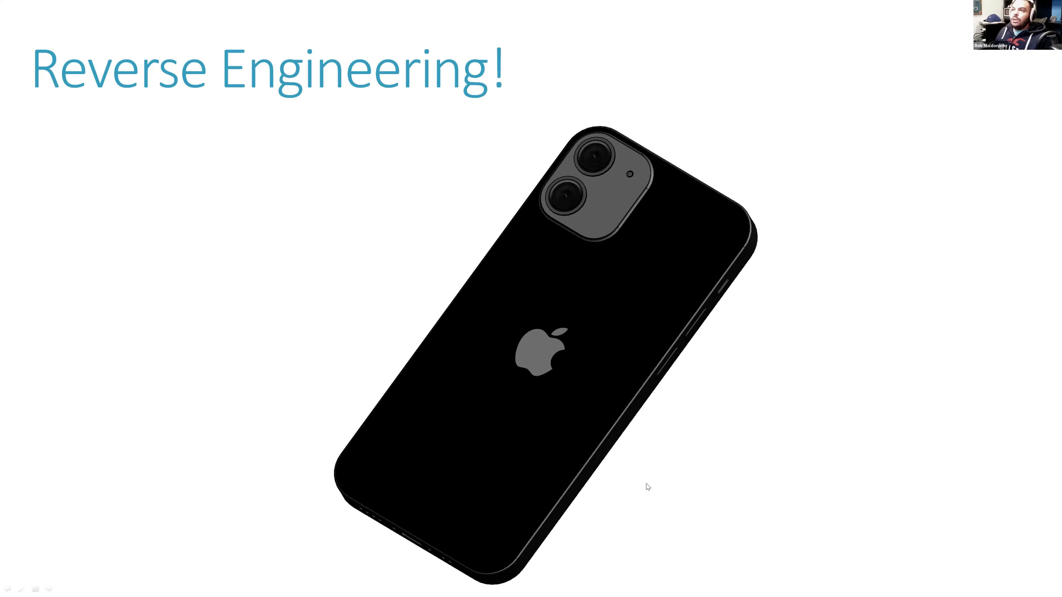
Switch back to SOLIDWORKS and open the 12MINI.SLDPRT phone part
{"action": "key", "text": "alt+Tab"}
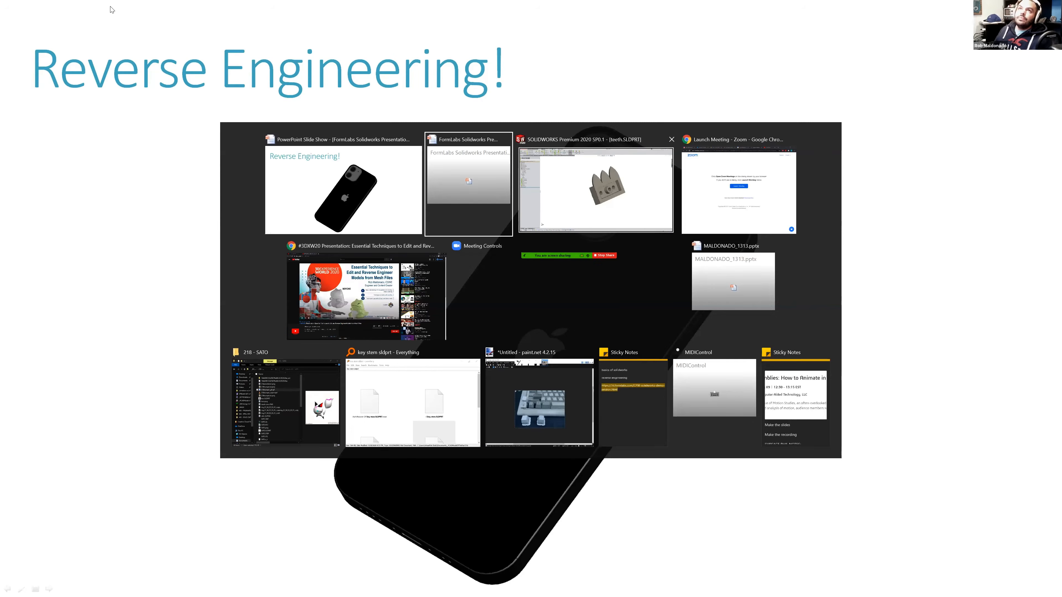
{"action": "key", "text": "Tab"}
{"action": "left_click", "coordinate": [141, 6]}
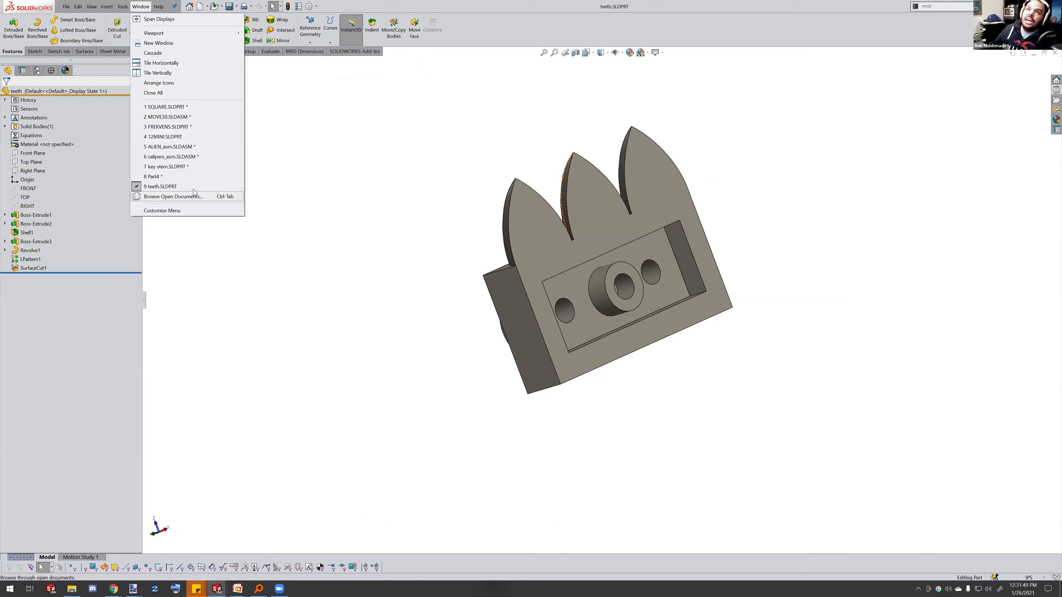
{"action": "left_click", "coordinate": [180, 138]}
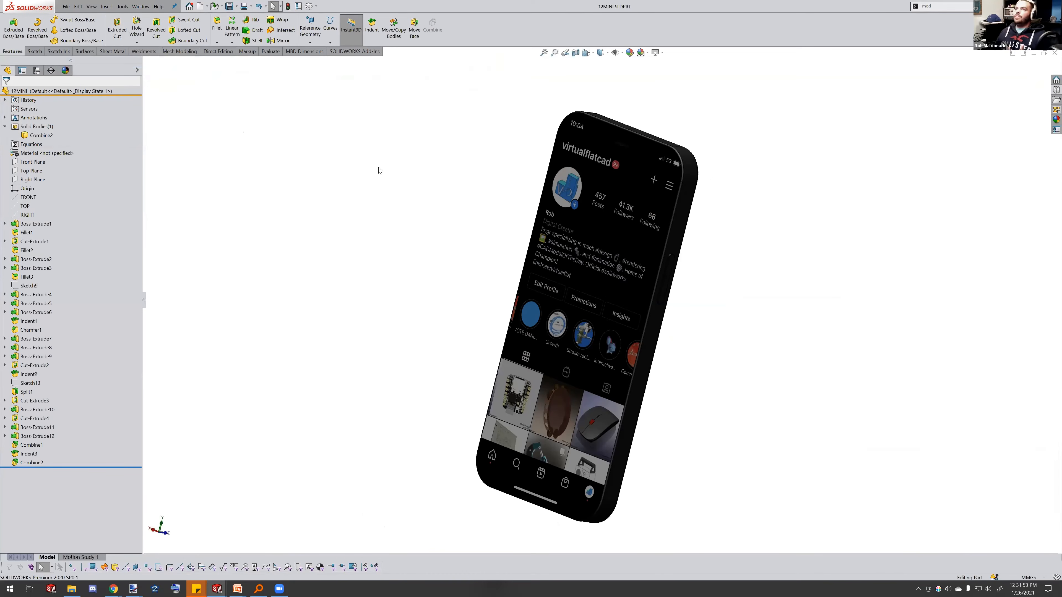
Start a new sketch on a face of the phone body's first extrusion
{"action": "middle_click_drag", "start_coordinate": [562, 260], "coordinate": [861, 141]}
{"action": "middle_click_drag", "start_coordinate": [694, 267], "coordinate": [201, 196]}
{"action": "middle_click_drag", "start_coordinate": [549, 298], "coordinate": [714, 275]}
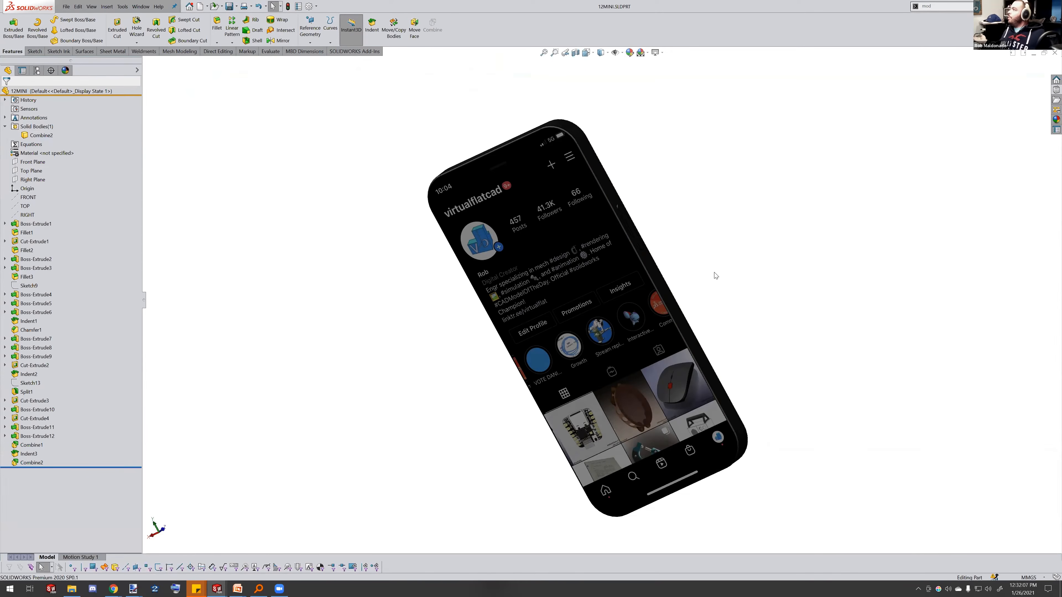
{"action": "middle_click_drag", "start_coordinate": [681, 288], "coordinate": [663, 263]}
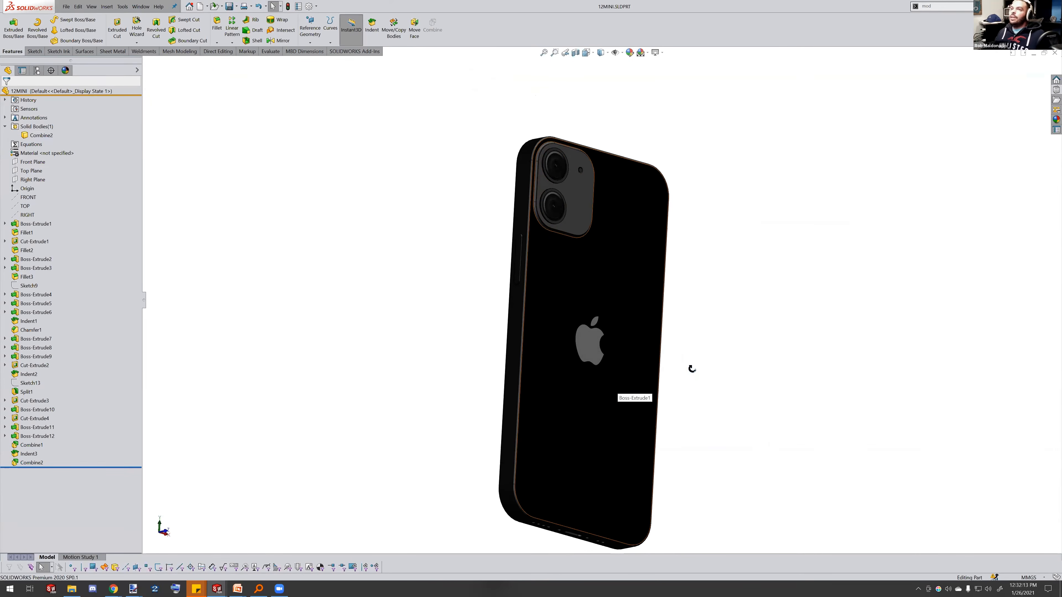
{"action": "middle_click_drag", "start_coordinate": [691, 368], "coordinate": [624, 333]}
{"action": "left_click", "coordinate": [610, 327]}
{"action": "left_click", "coordinate": [643, 310]}
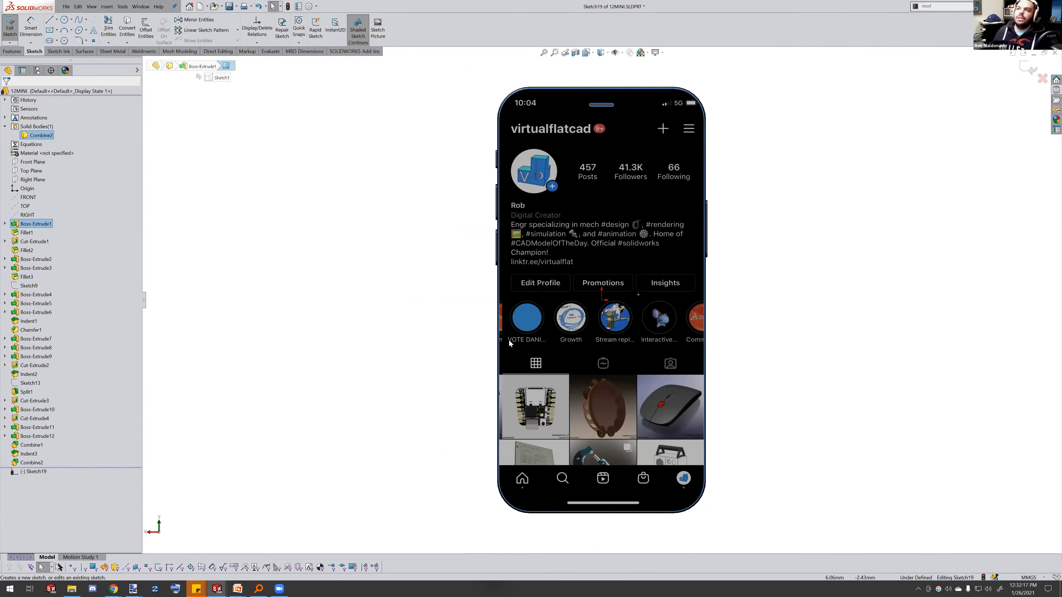
Sketch a center rectangle enclosing the phone reference image
{"action": "key", "text": "r"}
{"action": "key", "text": "a"}
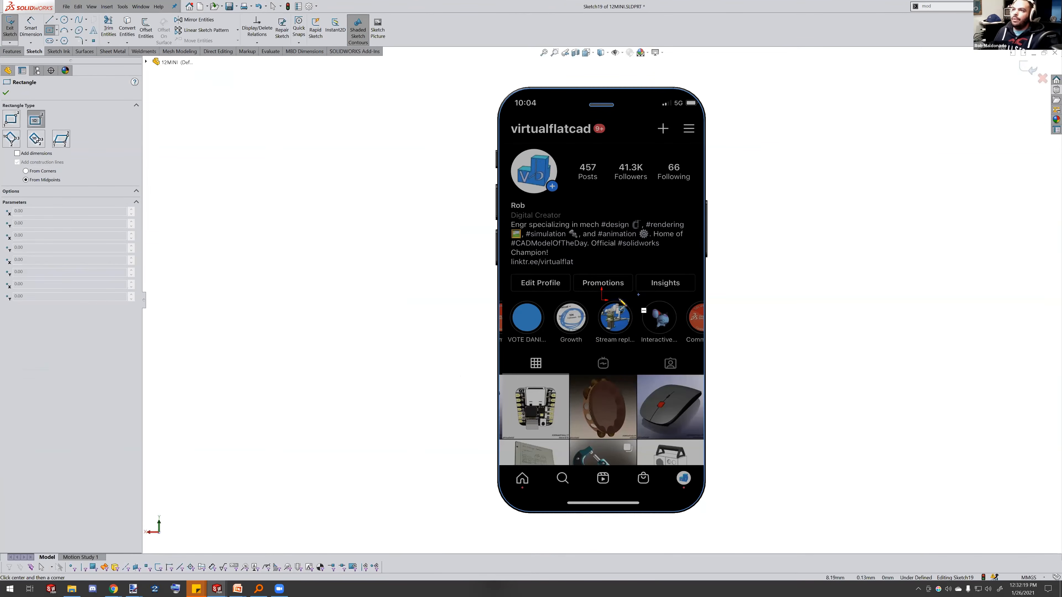
{"action": "left_click", "coordinate": [601, 300]}
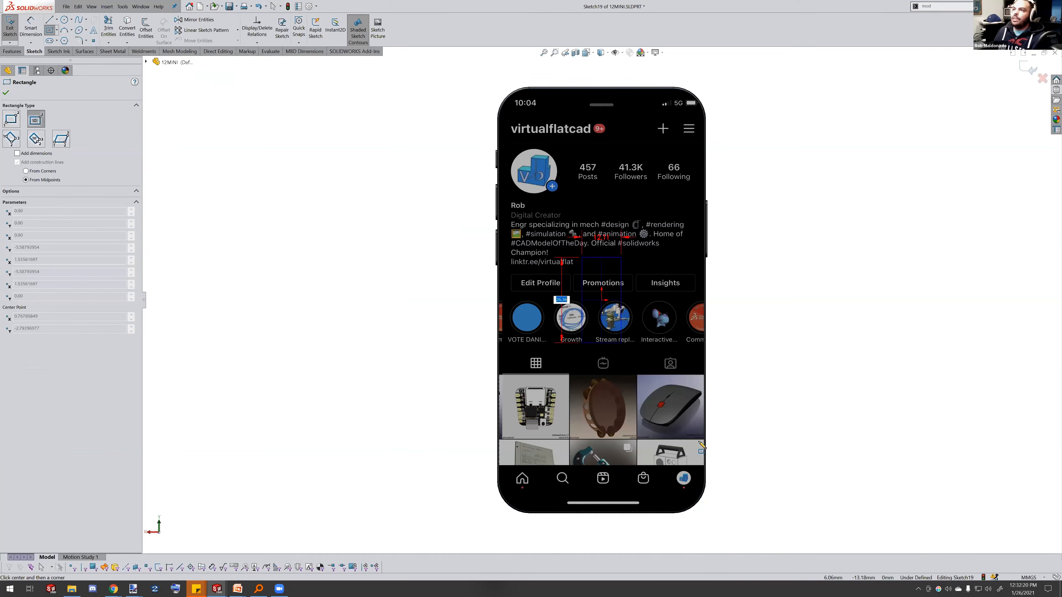
{"action": "left_click", "coordinate": [720, 537]}
{"action": "key", "text": "z"}
Dimension the rectangle's width as 70 mm
{"action": "key", "text": "d"}
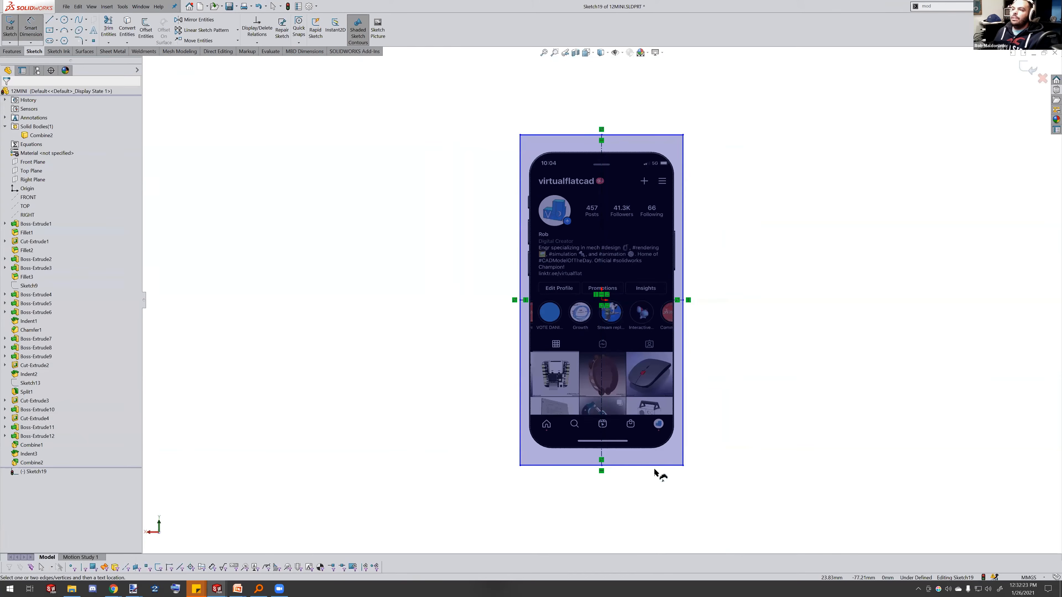
{"action": "left_click", "coordinate": [655, 466]}
{"action": "left_click", "coordinate": [667, 498]}
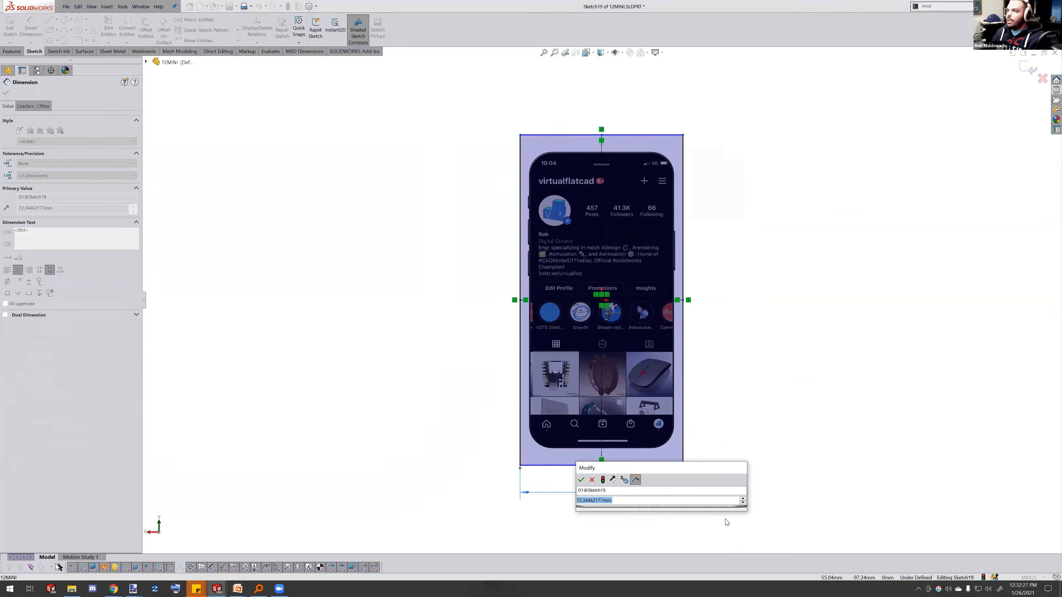
{"action": "type", "text": "70"}
{"action": "key", "text": "Return"}
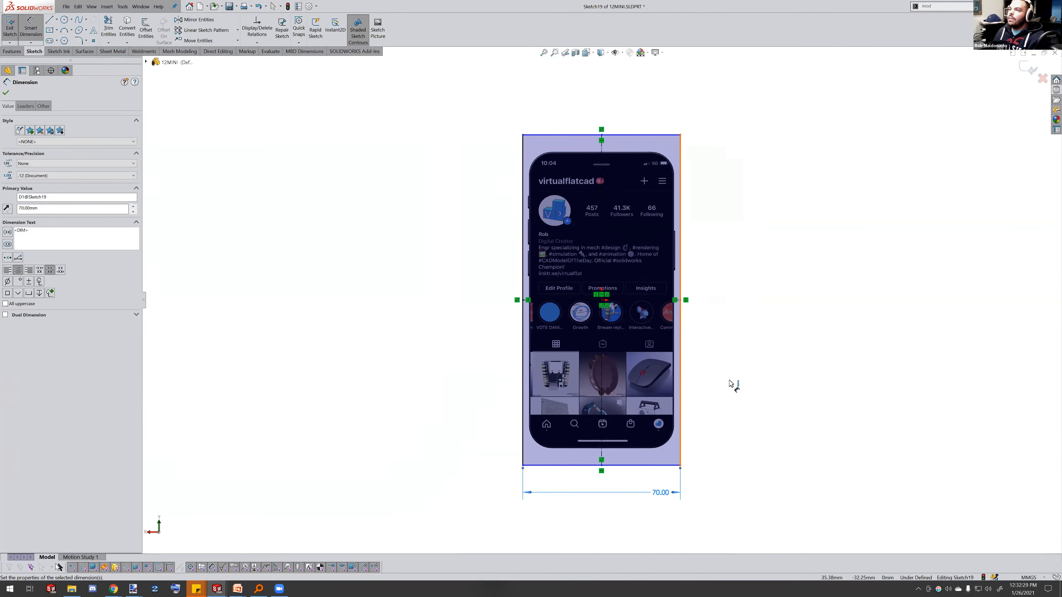
Dimension the rectangle's height and set it to 140 mm
{"action": "left_click", "coordinate": [730, 380]}
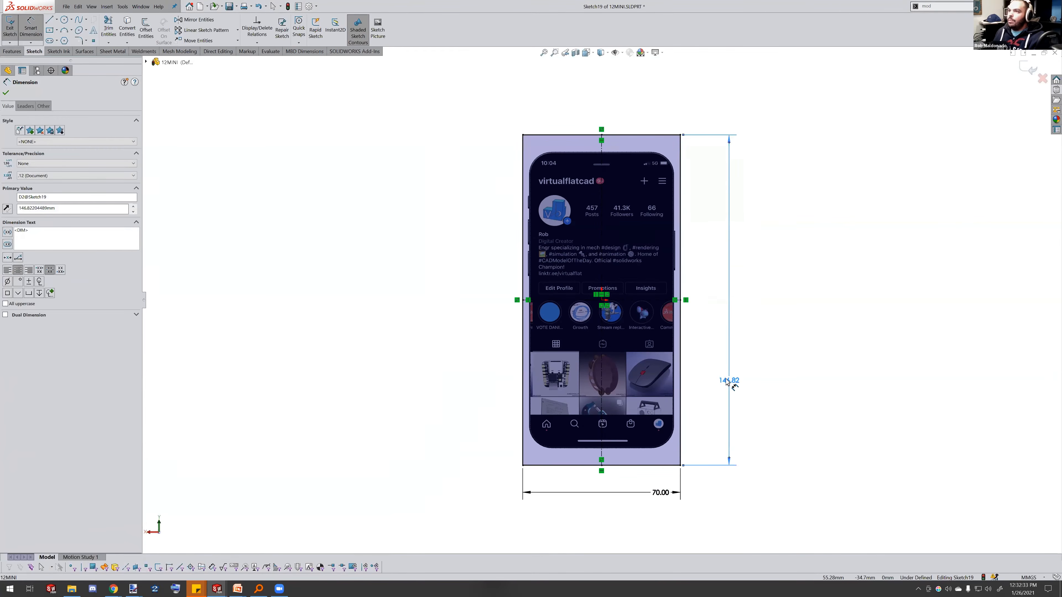
{"action": "double_click", "coordinate": [731, 381]}
{"action": "type", "text": "14"}
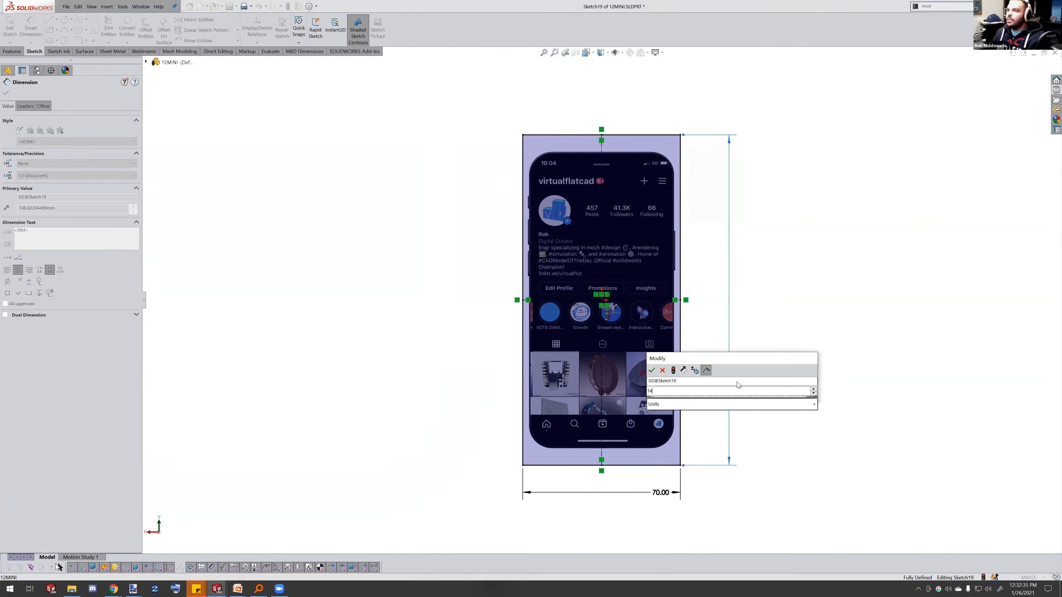
{"action": "type", "text": "0"}
{"action": "key", "text": "Return"}
Extrude the rectangle 10 mm in the reversed direction as a separate body without merging
{"action": "middle_click_drag", "start_coordinate": [653, 341], "coordinate": [634, 339]}
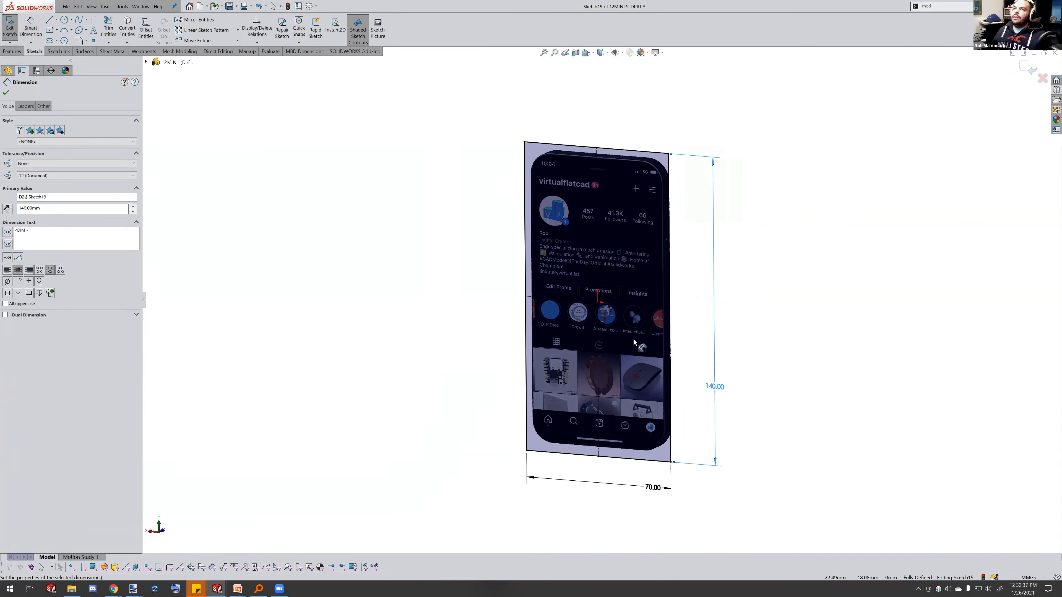
{"action": "left_click", "coordinate": [12, 52]}
{"action": "left_click", "coordinate": [13, 39]}
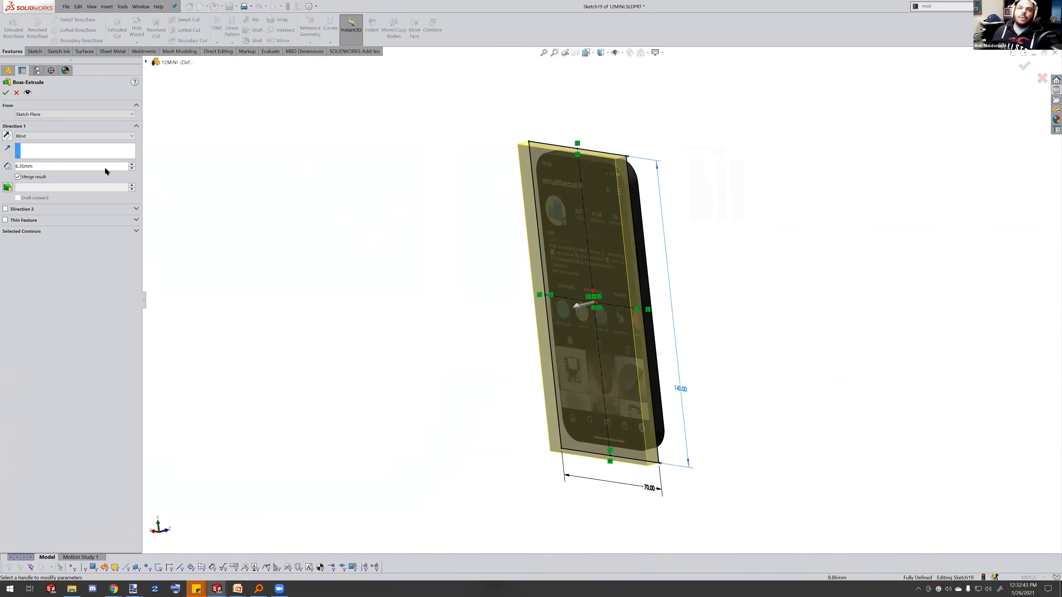
{"action": "left_click", "coordinate": [7, 137]}
{"action": "middle_click_drag", "start_coordinate": [607, 232], "coordinate": [541, 225]}
{"action": "double_click", "coordinate": [107, 169]}
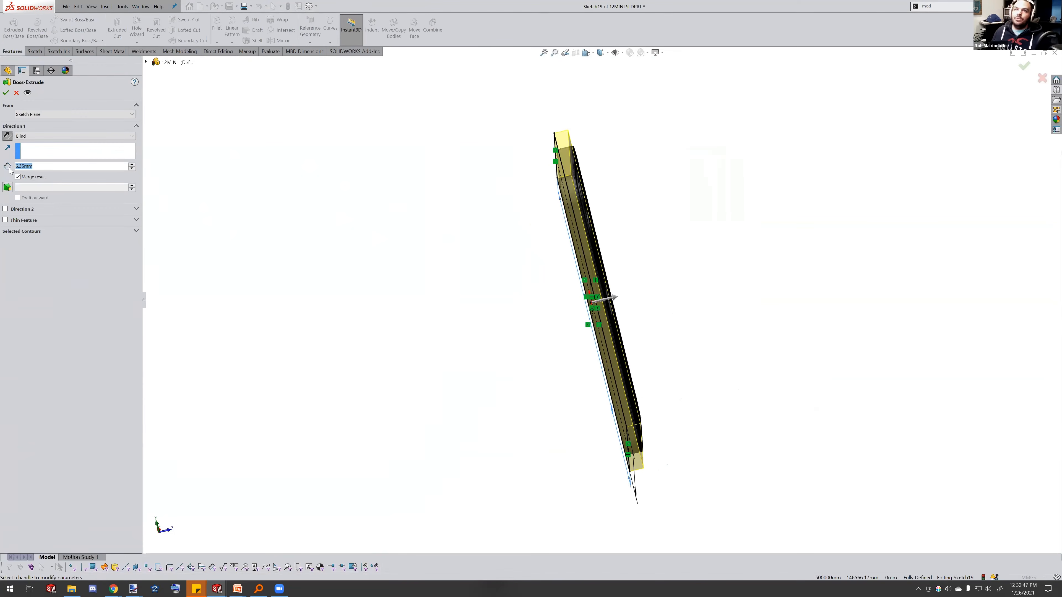
{"action": "type", "text": "10"}
{"action": "key", "text": "Return"}
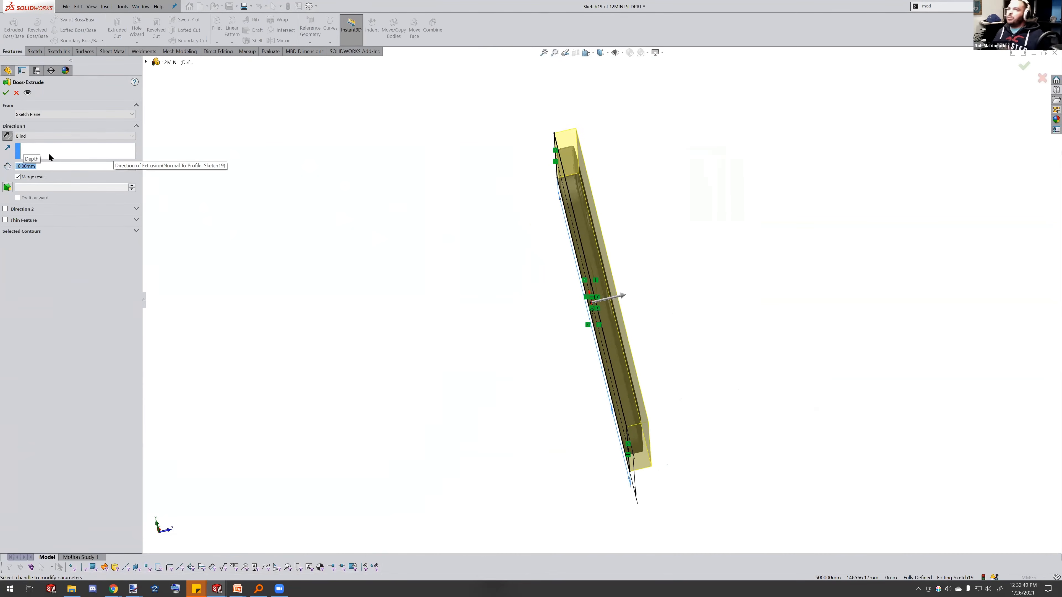
{"action": "middle_click_drag", "start_coordinate": [538, 158], "coordinate": [640, 112]}
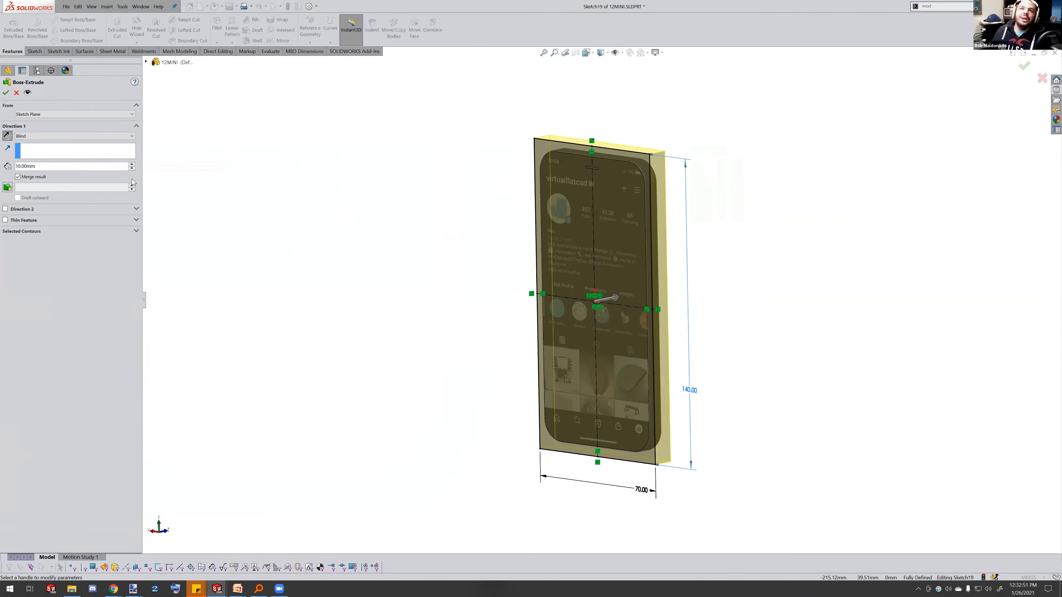
{"action": "left_click", "coordinate": [6, 94]}
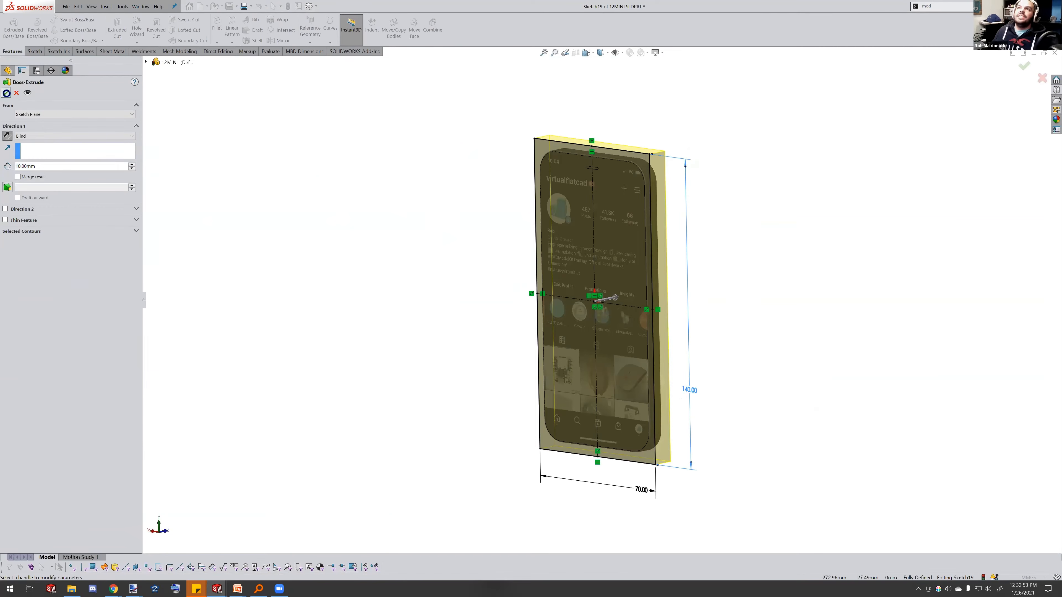
{"action": "middle_click_drag", "start_coordinate": [483, 218], "coordinate": [594, 163]}
{"action": "scroll", "coordinate": [594, 163], "scroll_direction": "down", "scroll_amount": 2}
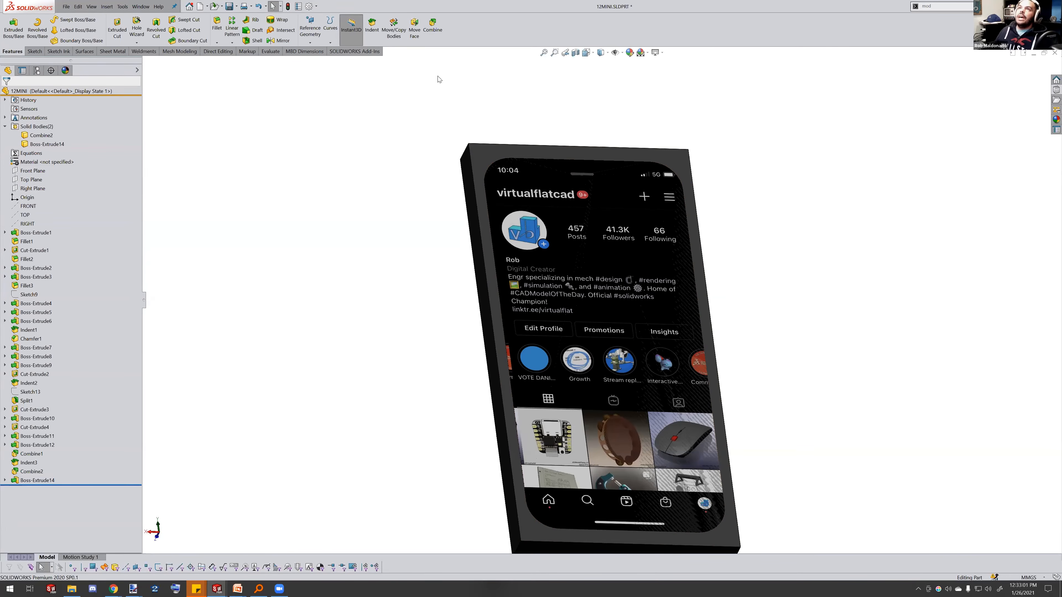
Combine by subtracting the phone body Combine2 from the new block, keeping all resulting bodies
{"action": "left_click", "coordinate": [433, 33]}
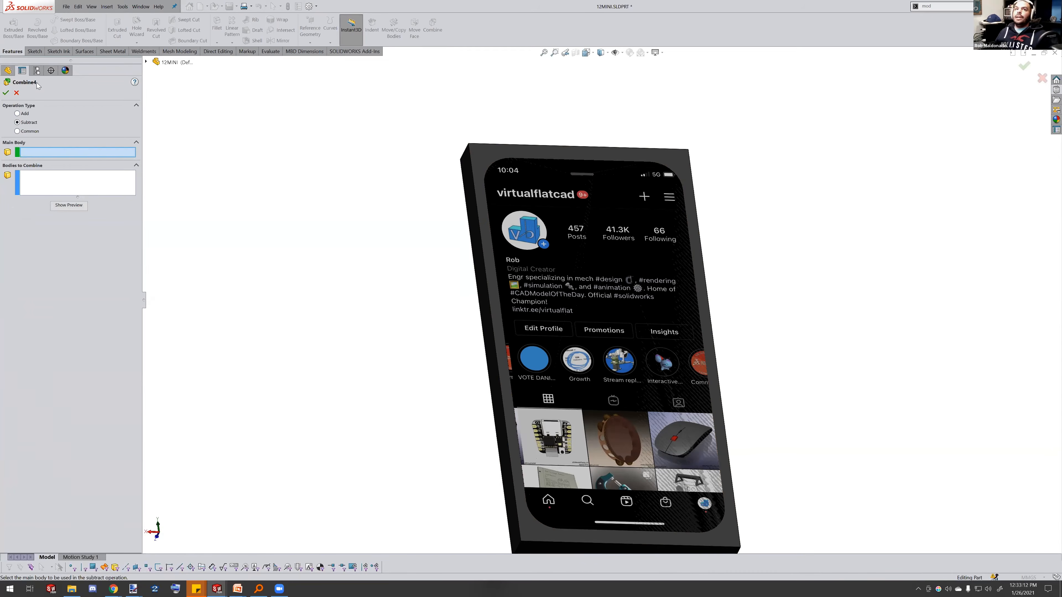
{"action": "left_click", "coordinate": [487, 162]}
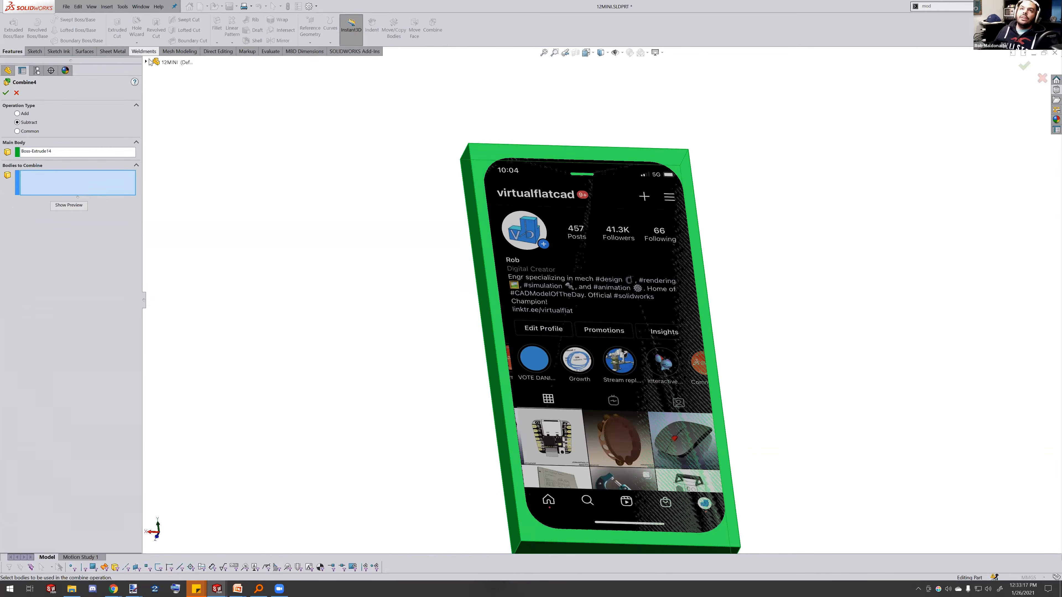
{"action": "left_click", "coordinate": [184, 107]}
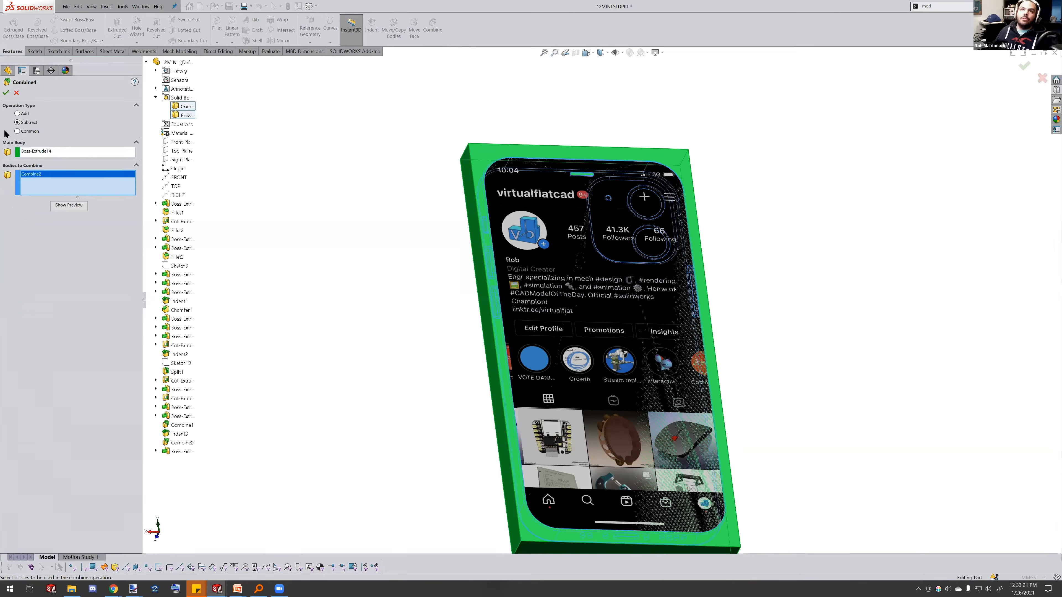
{"action": "left_click", "coordinate": [6, 92]}
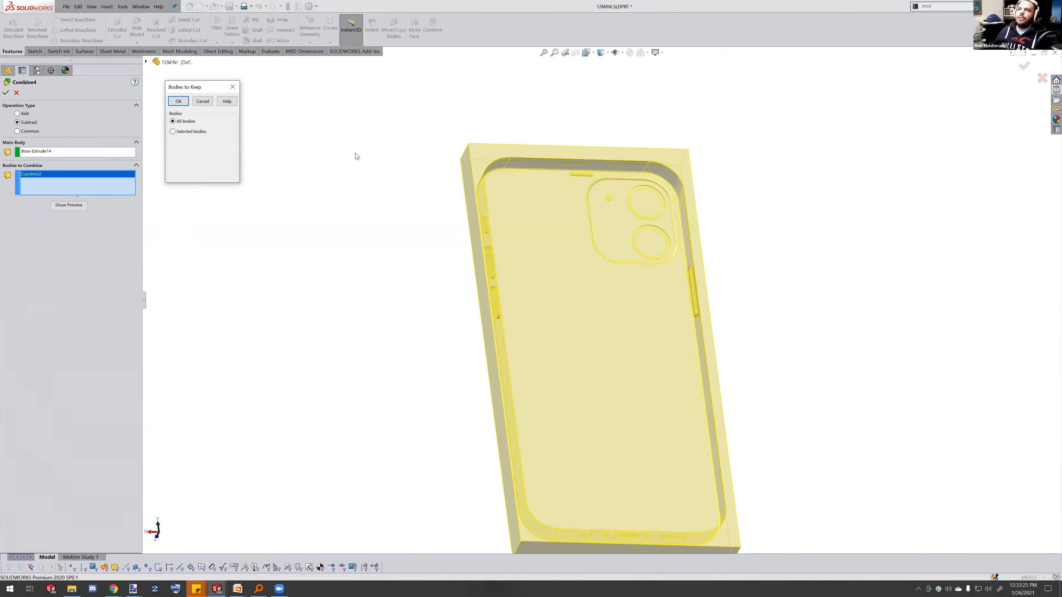
{"action": "left_click", "coordinate": [180, 103]}
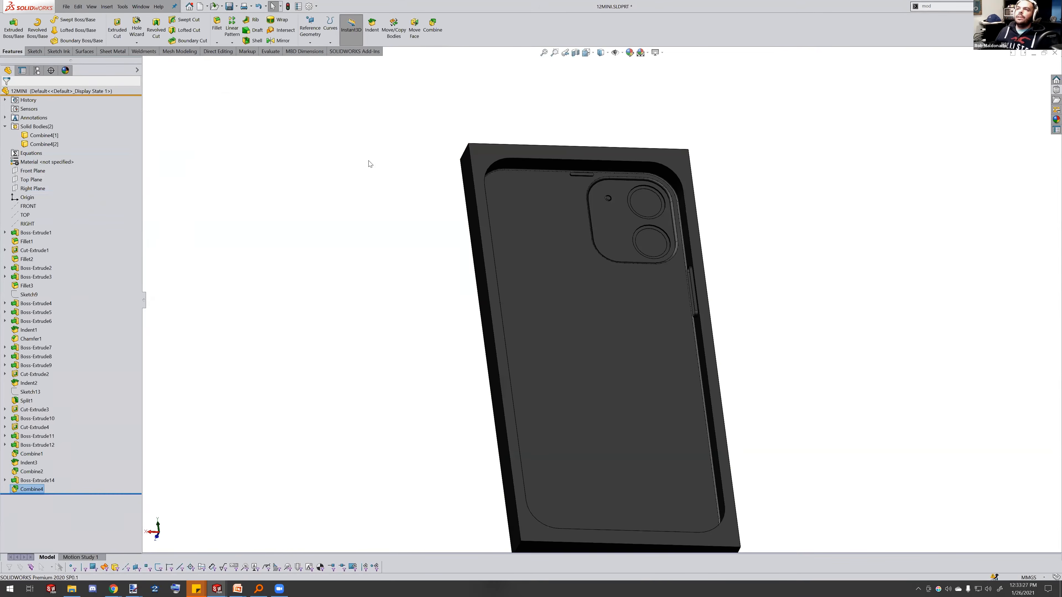
Start a sketch on the camera bump face of the case and convert its outline edges into the sketch
{"action": "middle_click_drag", "start_coordinate": [637, 204], "coordinate": [736, 287]}
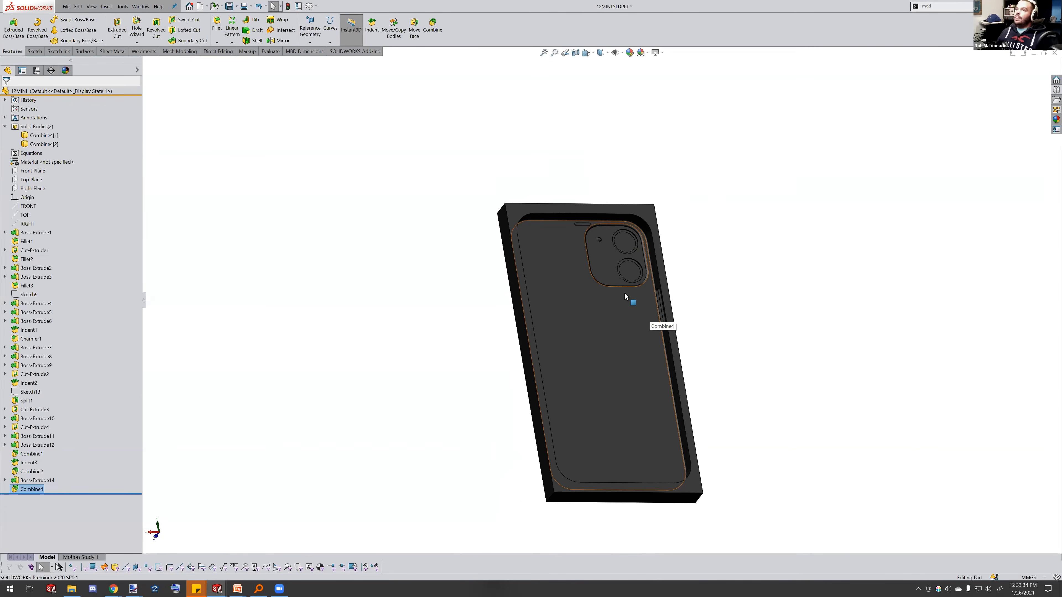
{"action": "scroll", "coordinate": [615, 268], "scroll_direction": "down", "scroll_amount": 5}
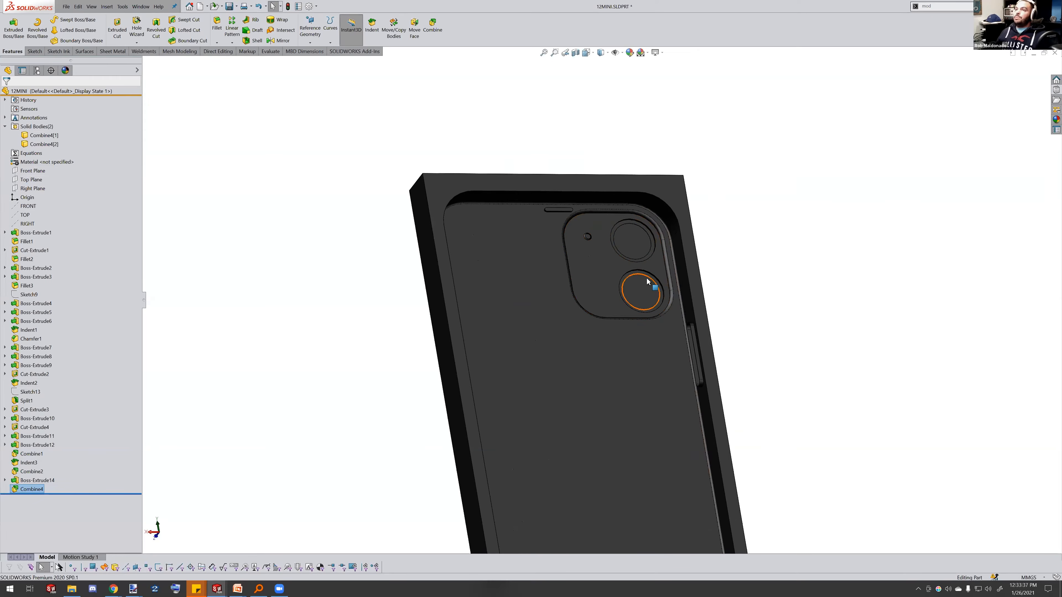
{"action": "scroll", "coordinate": [623, 268], "scroll_direction": "down", "scroll_amount": 3}
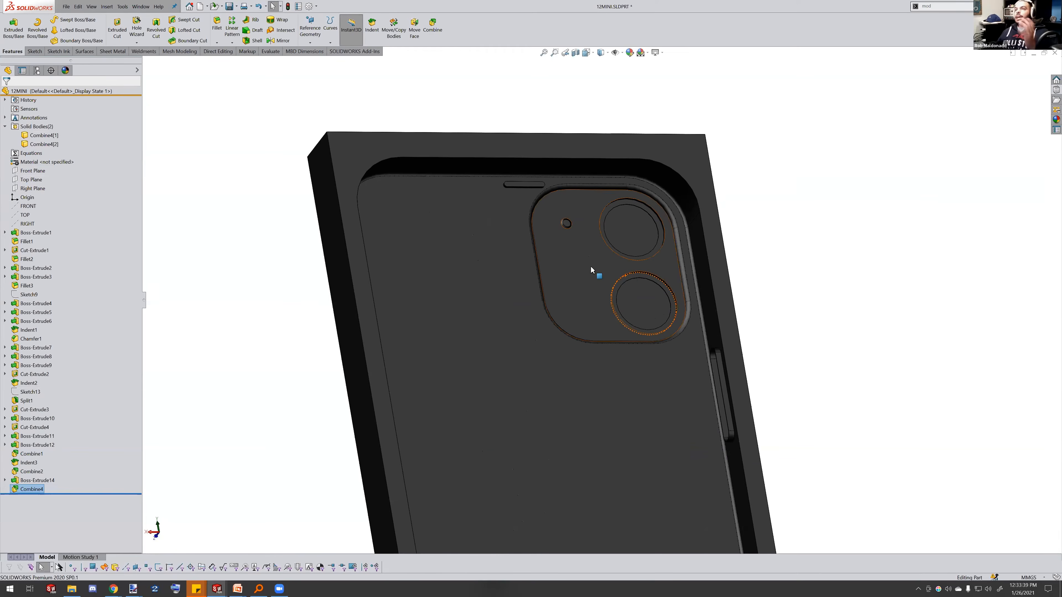
{"action": "scroll", "coordinate": [590, 262], "scroll_direction": "up", "scroll_amount": 3}
{"action": "scroll", "coordinate": [587, 289], "scroll_direction": "down", "scroll_amount": 4}
{"action": "scroll", "coordinate": [594, 285], "scroll_direction": "up", "scroll_amount": 3}
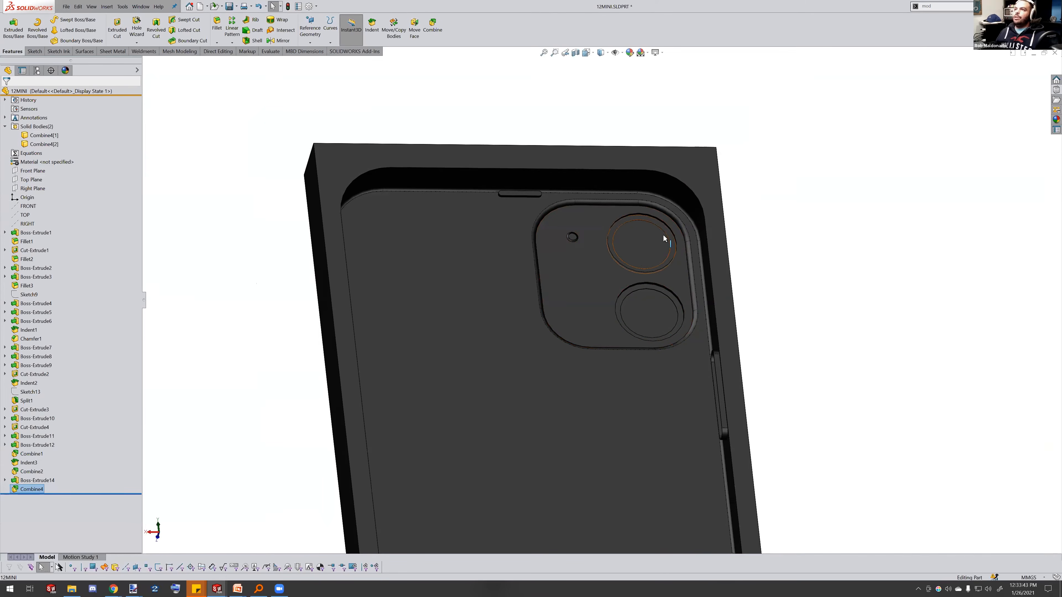
{"action": "left_click", "coordinate": [595, 276]}
{"action": "left_click", "coordinate": [631, 265]}
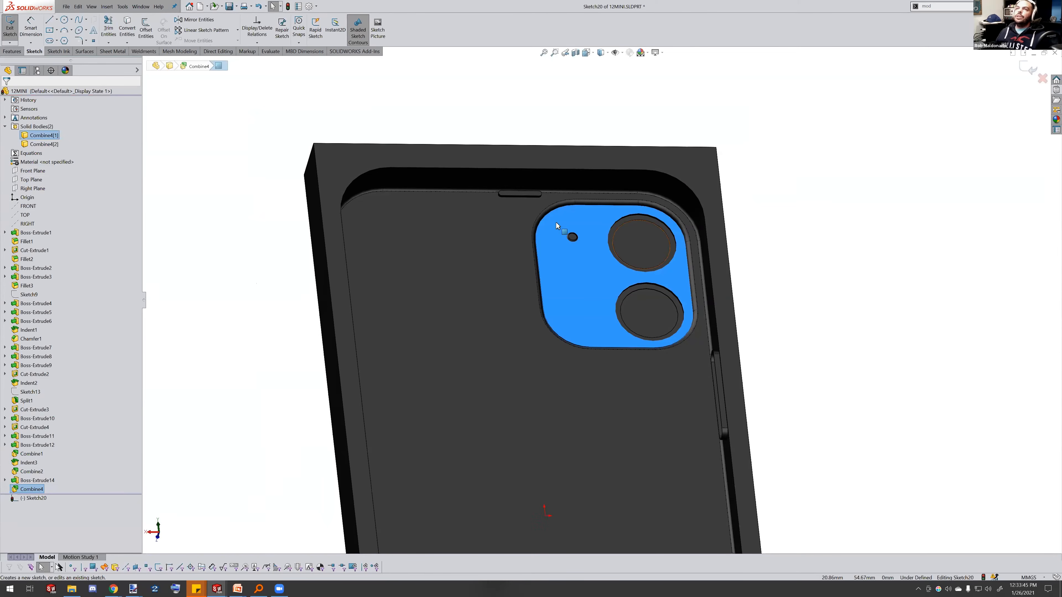
{"action": "left_click", "coordinate": [126, 26]}
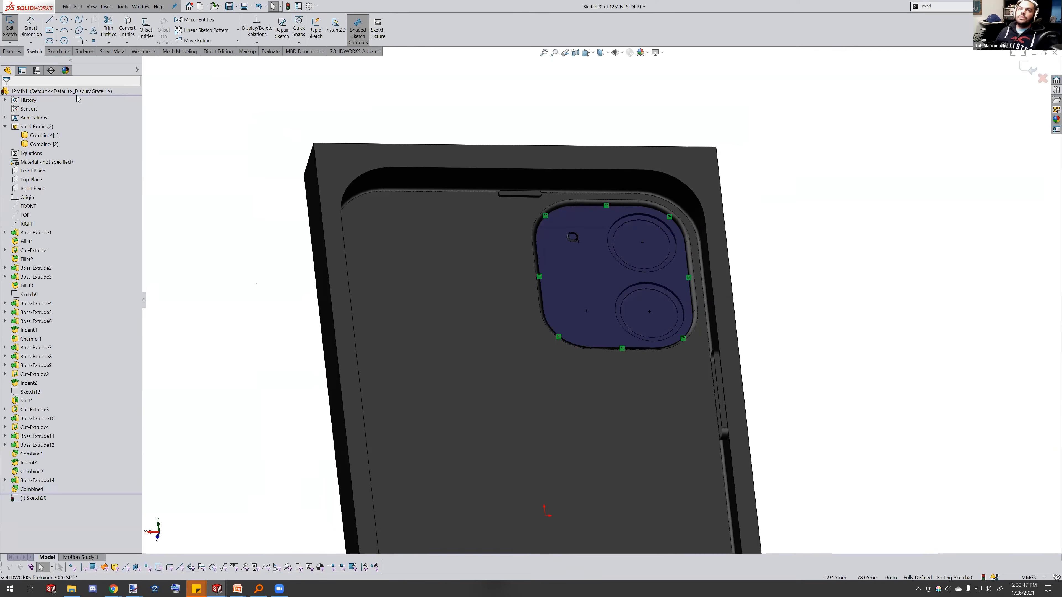
Cut-extrude the camera outline Through All, keeping all resulting bodies
{"action": "left_click", "coordinate": [12, 51]}
{"action": "left_click", "coordinate": [117, 29]}
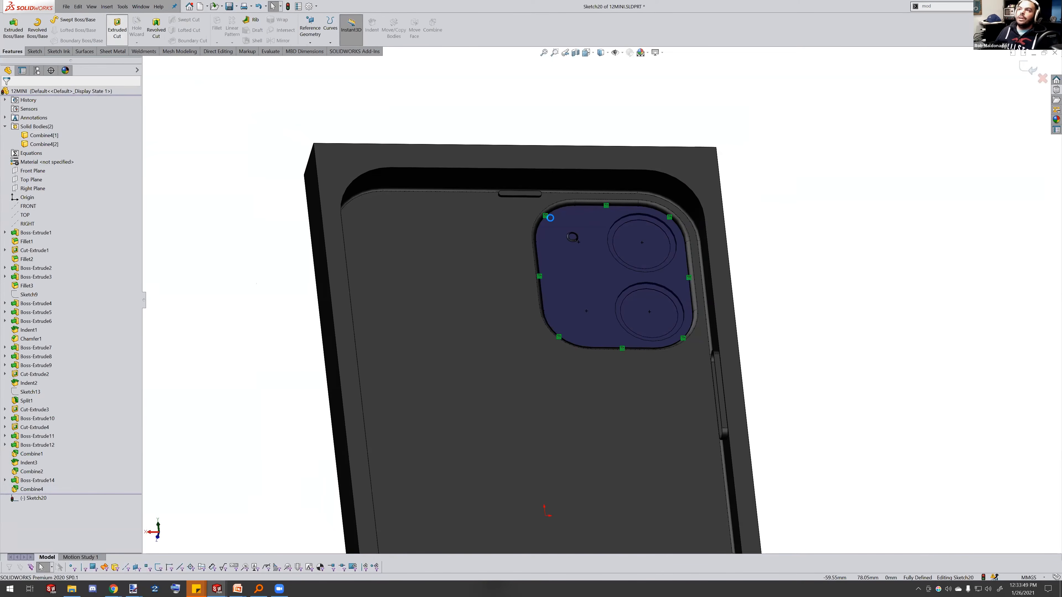
{"action": "left_click", "coordinate": [73, 136]}
{"action": "left_click", "coordinate": [33, 147]}
{"action": "left_click", "coordinate": [8, 93]}
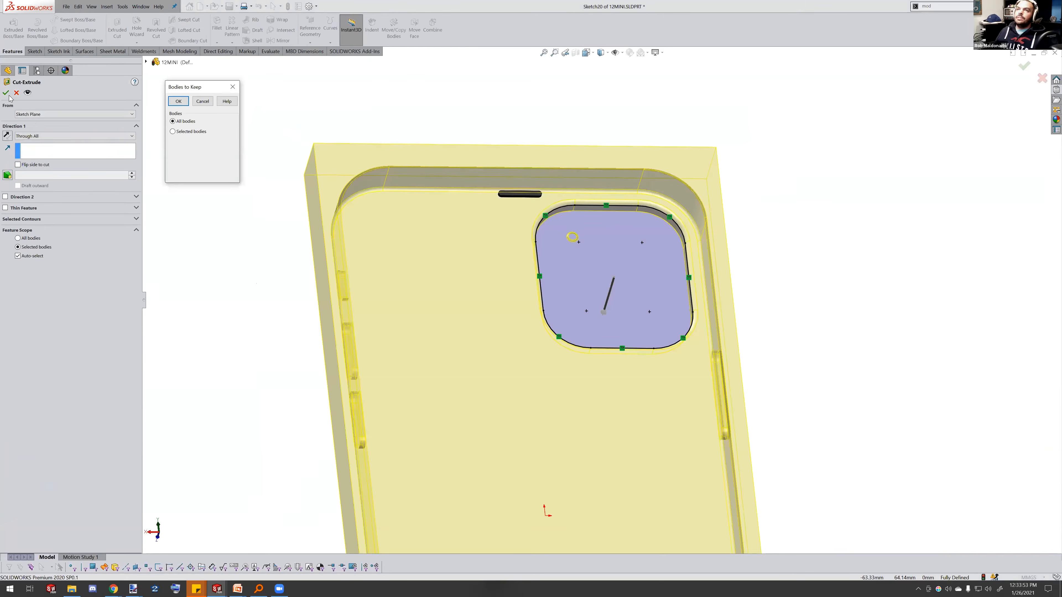
{"action": "left_click", "coordinate": [174, 102]}
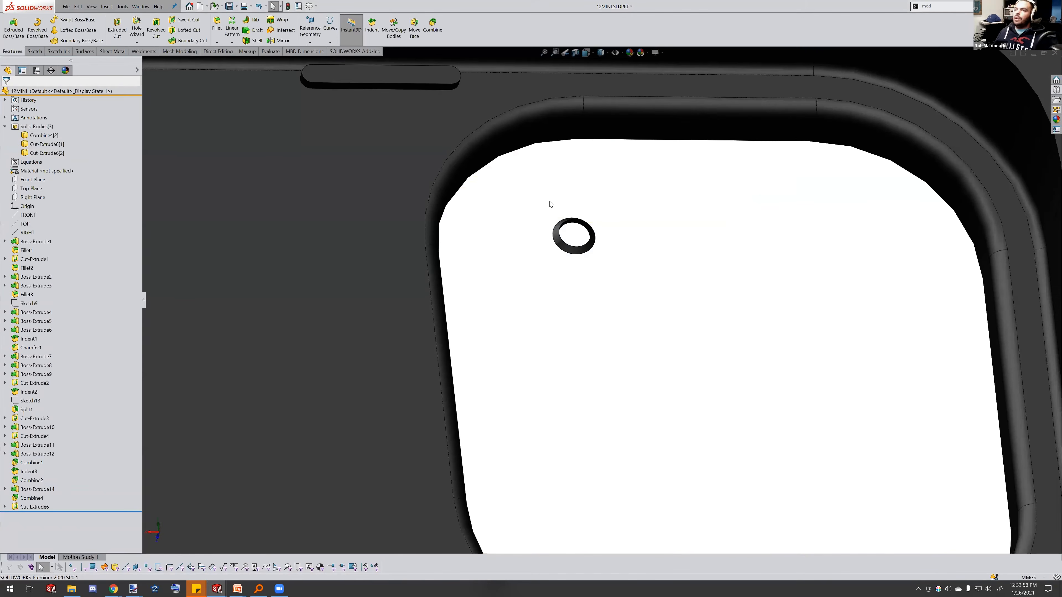
Orbit and zoom around the case to inspect the camera opening
{"action": "scroll", "coordinate": [599, 267], "scroll_direction": "up", "scroll_amount": 9}
{"action": "middle_click_drag", "start_coordinate": [606, 304], "coordinate": [643, 320]}
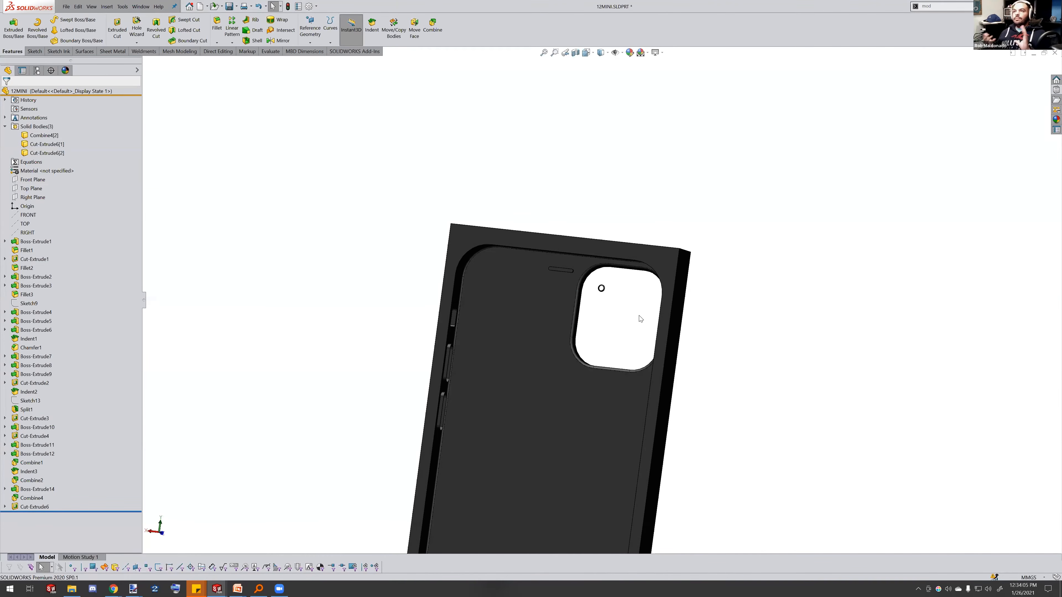
{"action": "middle_click_drag", "start_coordinate": [643, 348], "coordinate": [581, 371]}
{"action": "scroll", "coordinate": [467, 358], "scroll_direction": "down", "scroll_amount": 2}
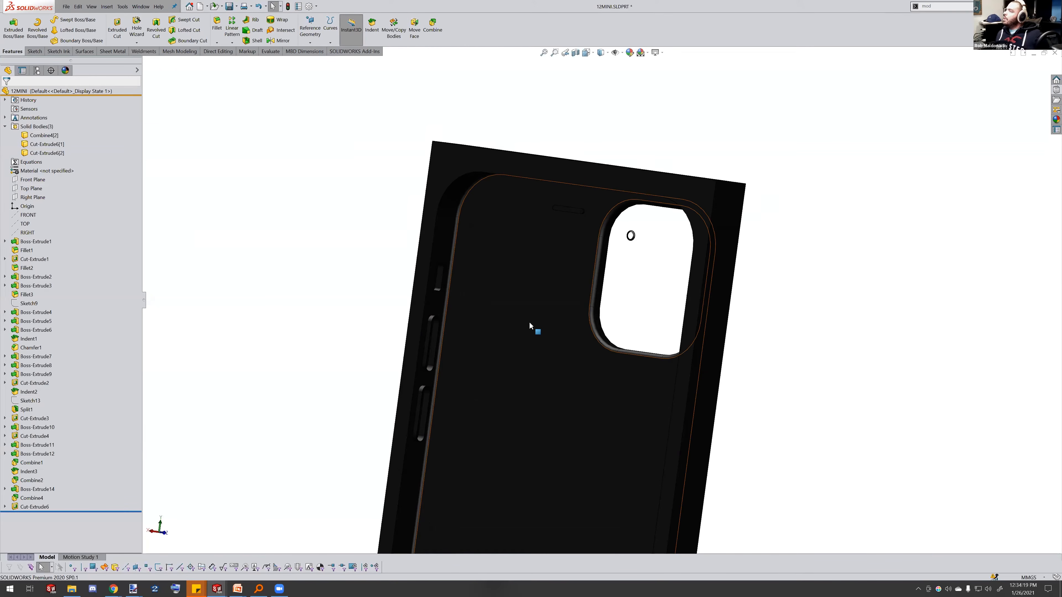
{"action": "scroll", "coordinate": [518, 331], "scroll_direction": "up", "scroll_amount": 5}
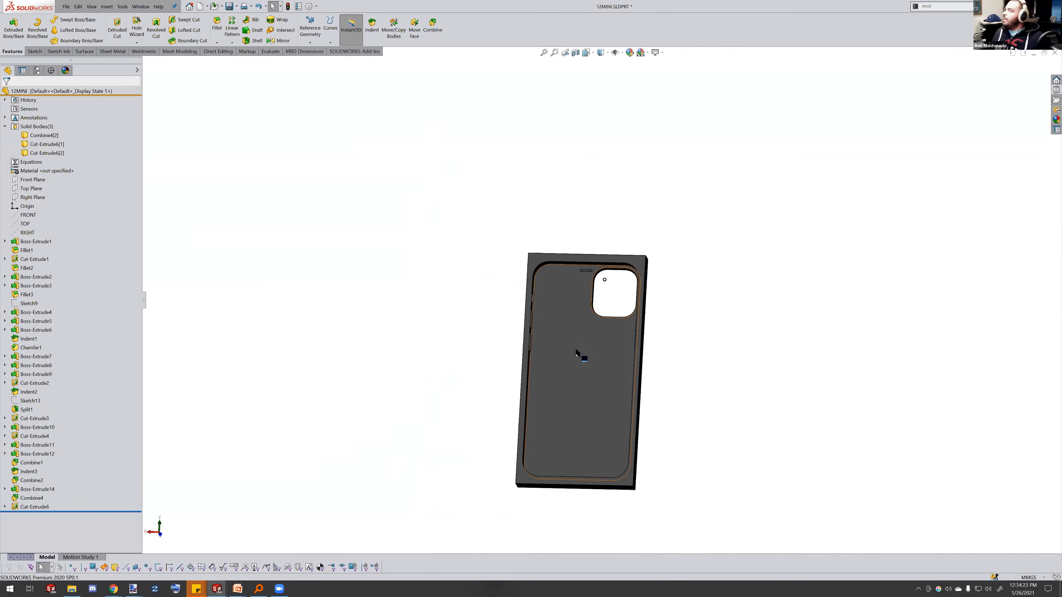
{"action": "scroll", "coordinate": [581, 344], "scroll_direction": "down", "scroll_amount": 1}
{"action": "scroll", "coordinate": [614, 285], "scroll_direction": "up", "scroll_amount": 1}
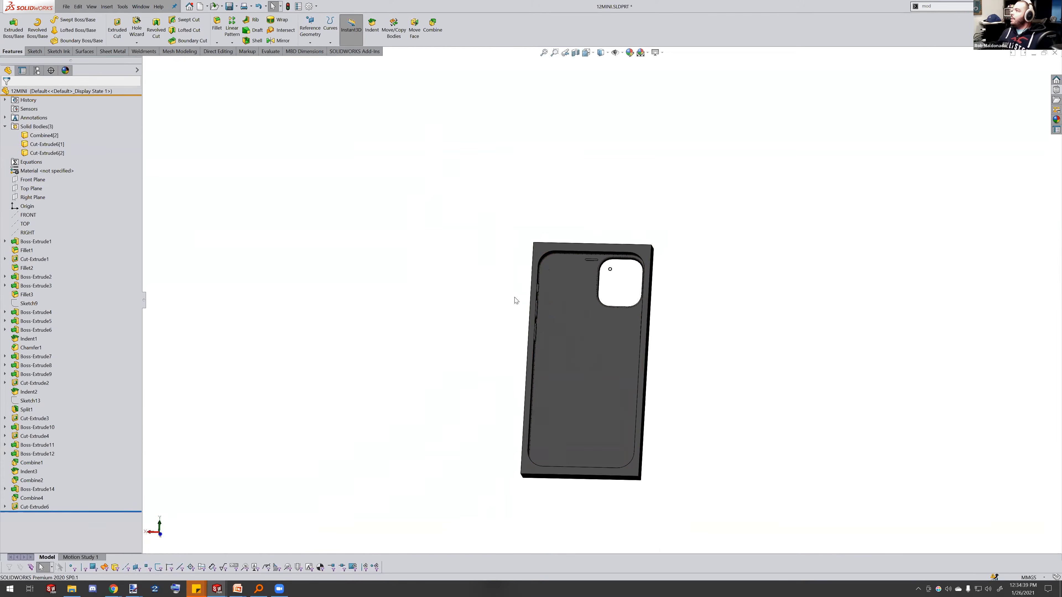
{"action": "middle_click_drag", "start_coordinate": [641, 293], "coordinate": [620, 312]}
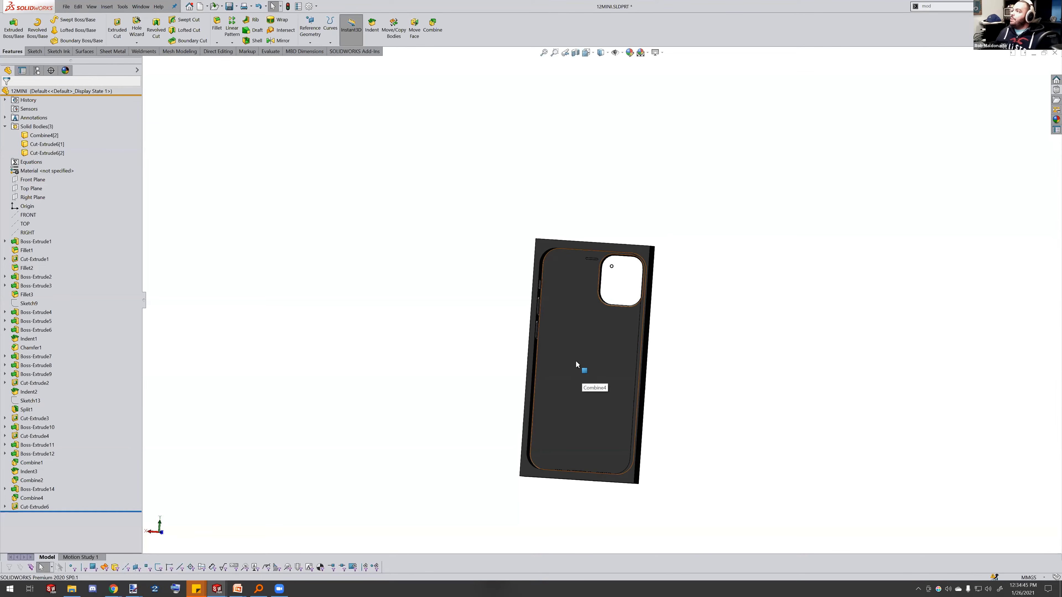
{"action": "middle_click_drag", "start_coordinate": [710, 323], "coordinate": [775, 315]}
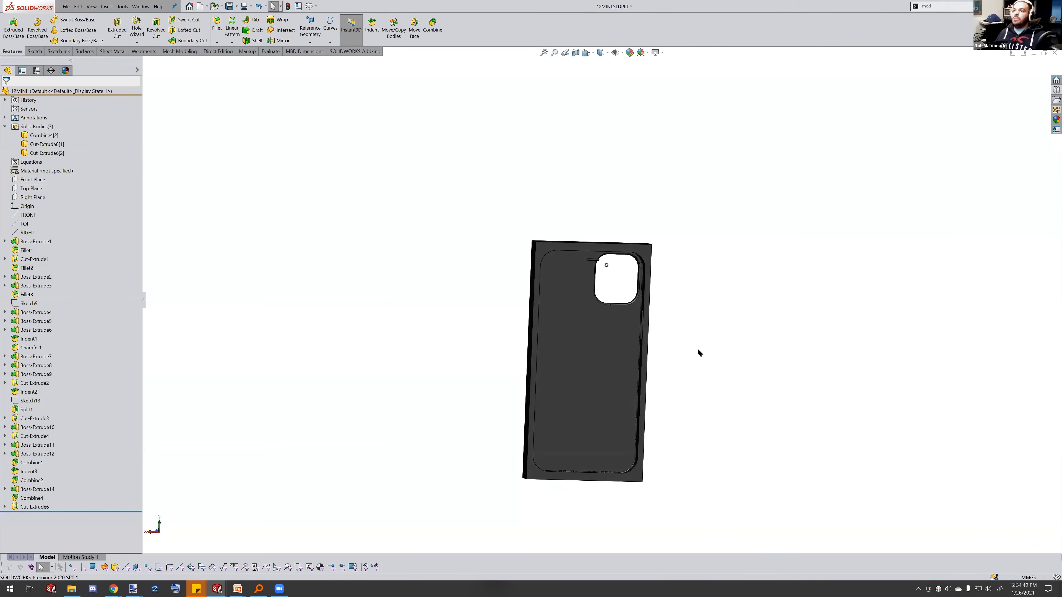
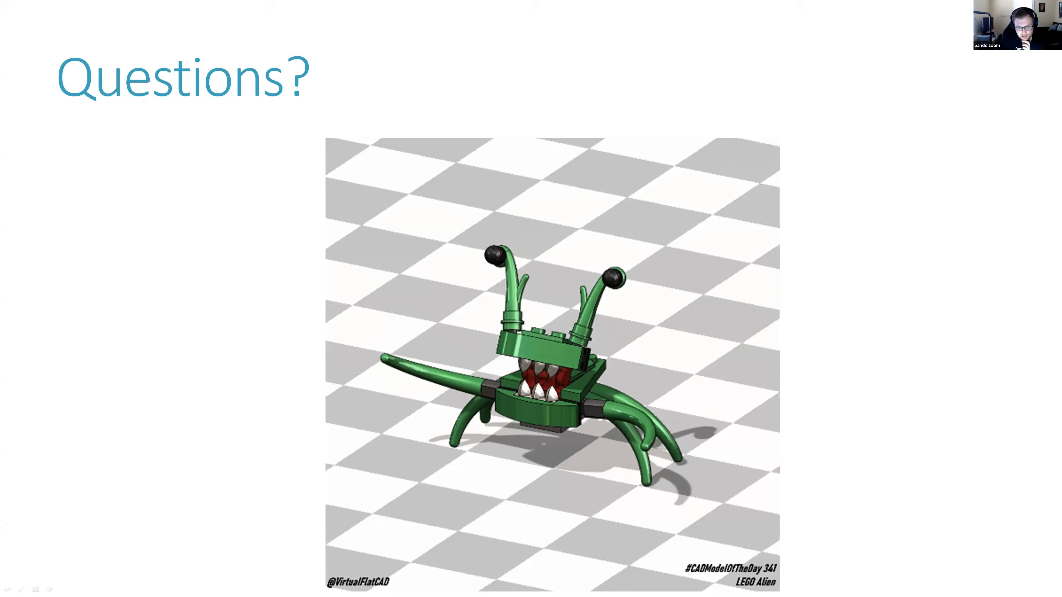
Exit the Questions slide show and switch to the browser
{"action": "left_click", "coordinate": [770, 350]}
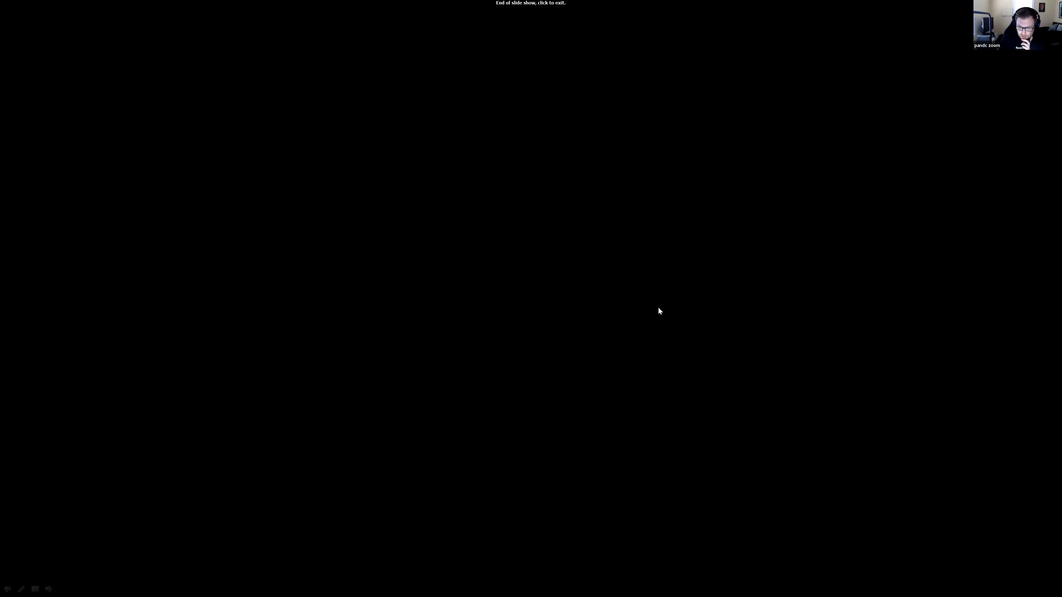
{"action": "left_click", "coordinate": [636, 300]}
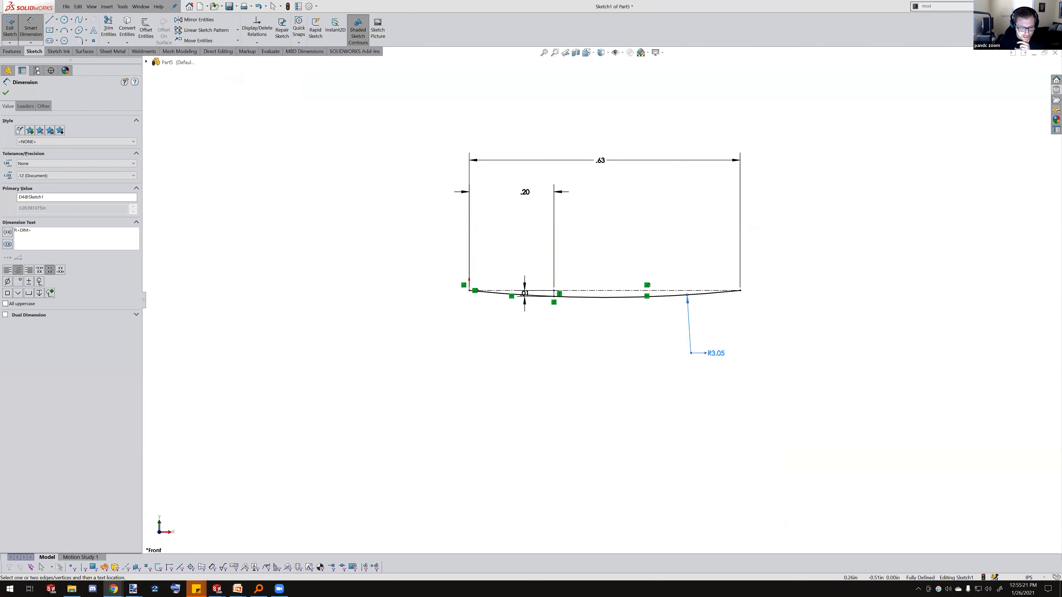
{"action": "left_click", "coordinate": [113, 590]}
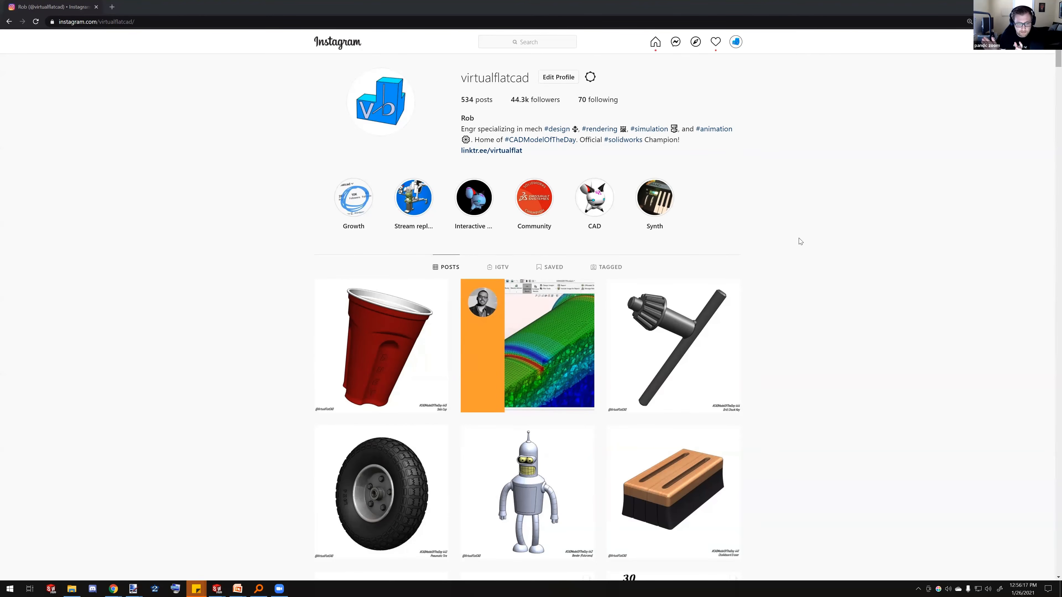
Scroll the virtualflatcad Instagram profile and highlight the profile's username
{"action": "scroll", "coordinate": [793, 276], "scroll_direction": "down", "scroll_amount": 4}
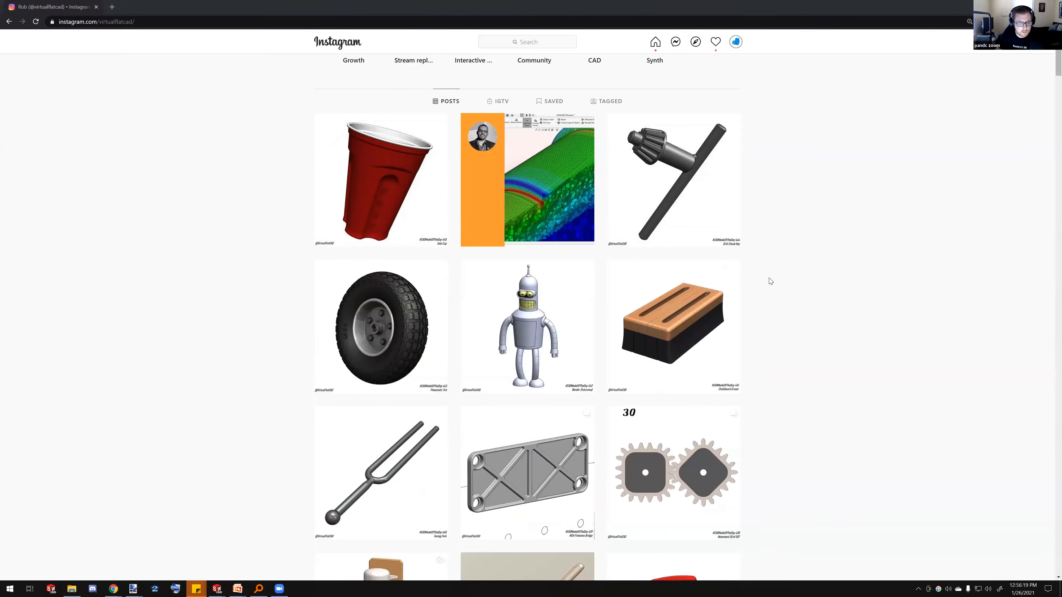
{"action": "scroll", "coordinate": [771, 281], "scroll_direction": "up", "scroll_amount": 1}
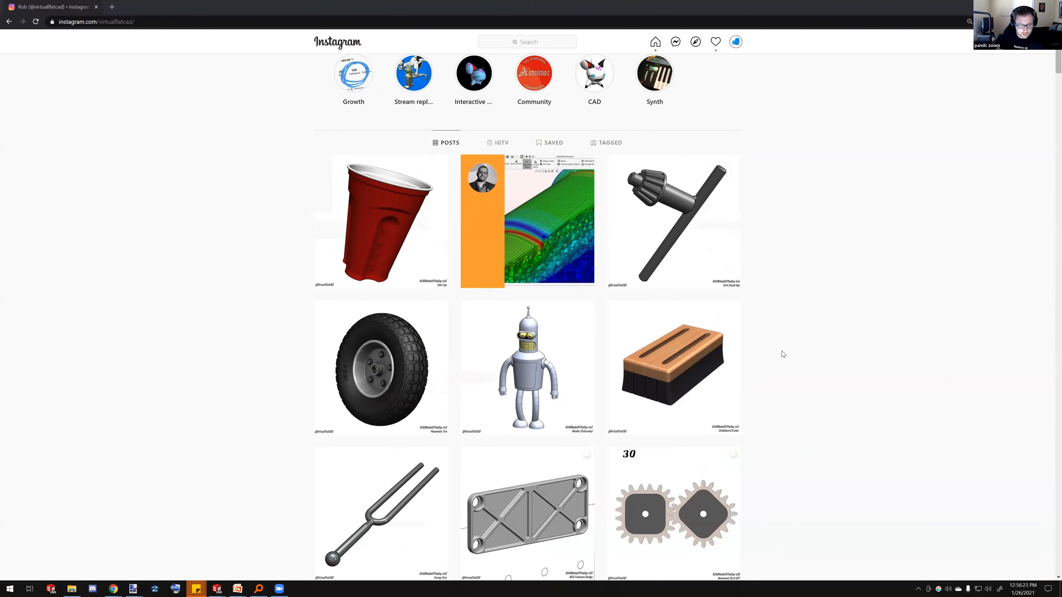
{"action": "scroll", "coordinate": [770, 284], "scroll_direction": "up", "scroll_amount": 3}
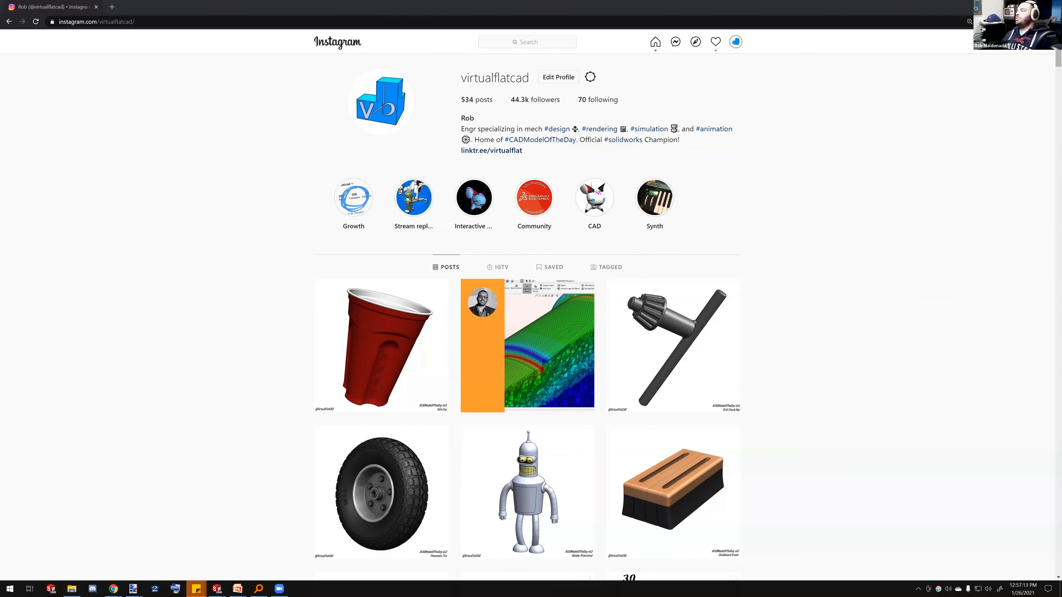
{"action": "left_click_drag", "start_coordinate": [530, 77], "coordinate": [465, 74]}
{"action": "double_click", "coordinate": [462, 77]}
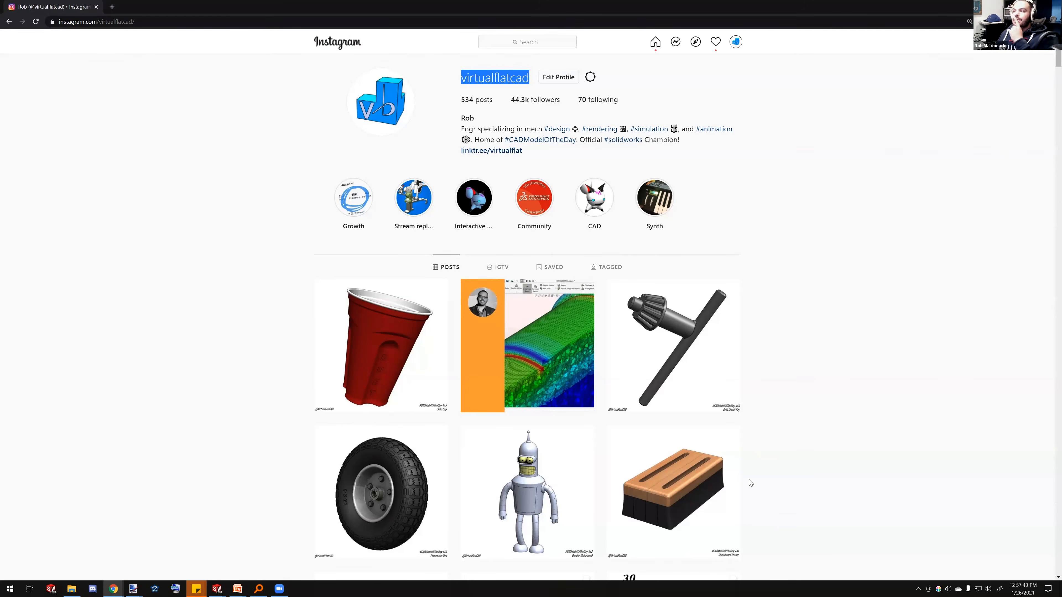
Switch back to SOLIDWORKS and exit the open sketch to show the 12MINI phone case part
{"action": "left_click", "coordinate": [218, 589]}
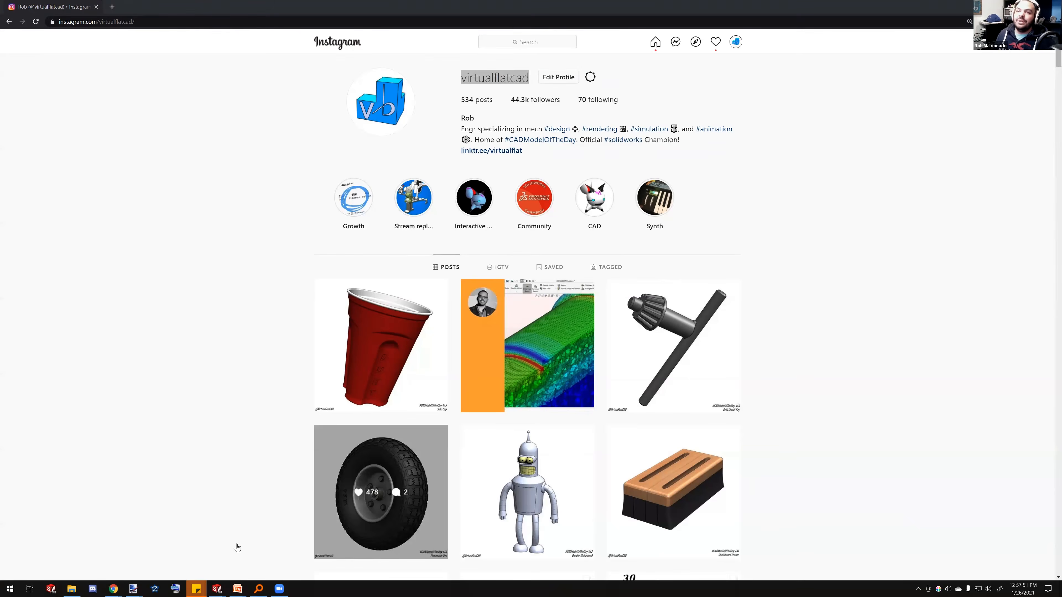
{"action": "left_click", "coordinate": [1013, 6]}
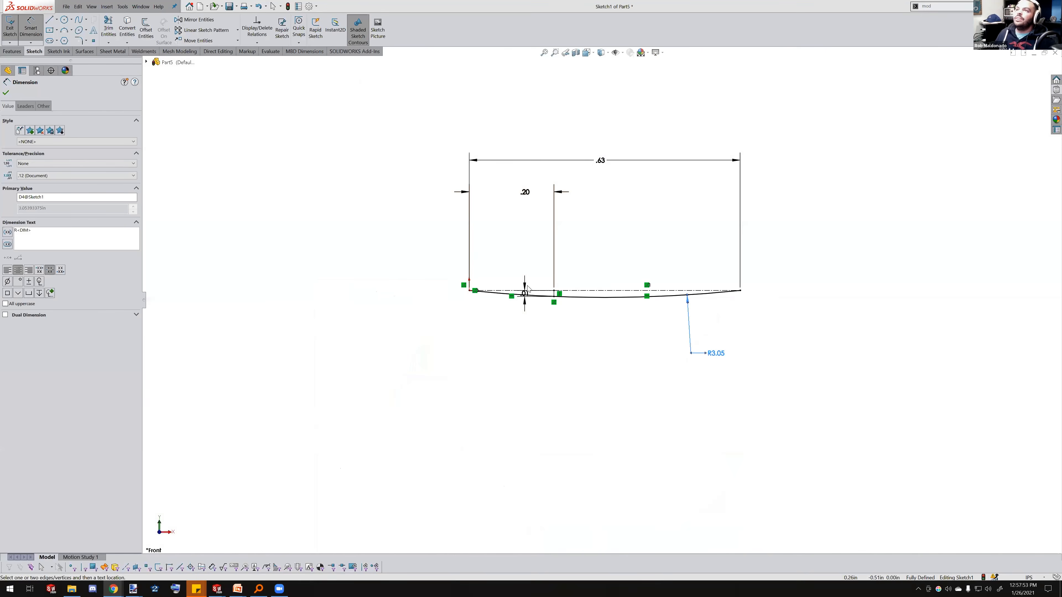
{"action": "key", "text": "Escape"}
{"action": "middle_click_drag", "start_coordinate": [677, 296], "coordinate": [627, 310]}
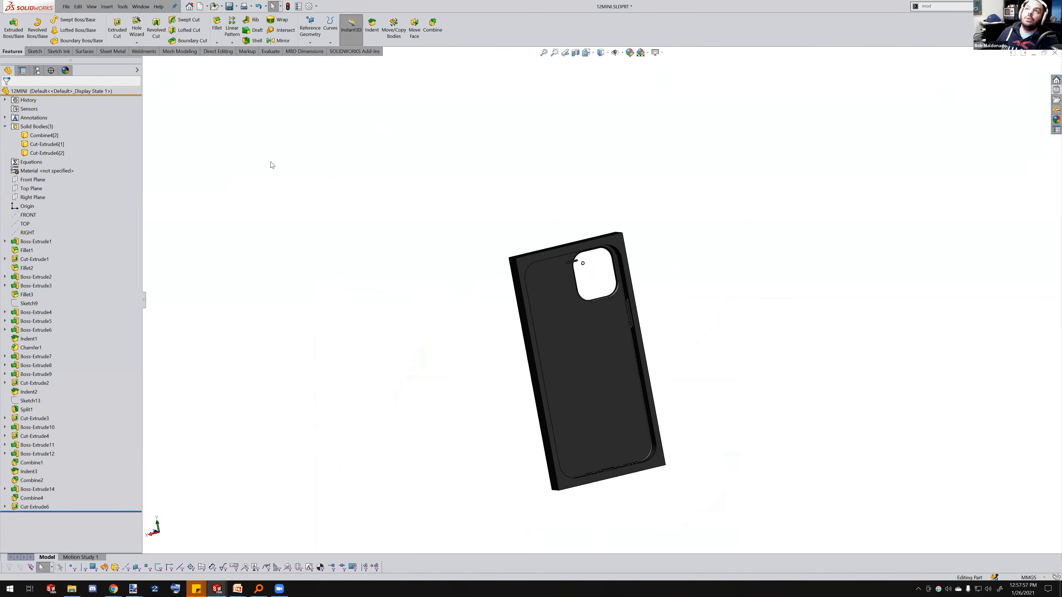
Activate the SOLIDWORKS Simulation add-in and assign 1023 Carbon Steel Sheet (SS) as the part's material
{"action": "left_click", "coordinate": [356, 50]}
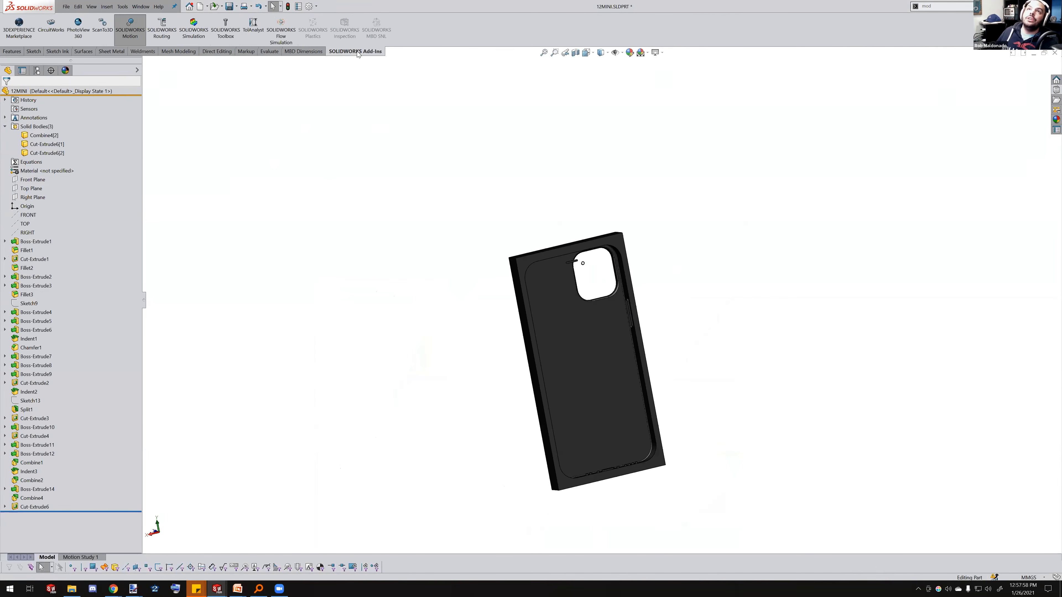
{"action": "left_click", "coordinate": [202, 29]}
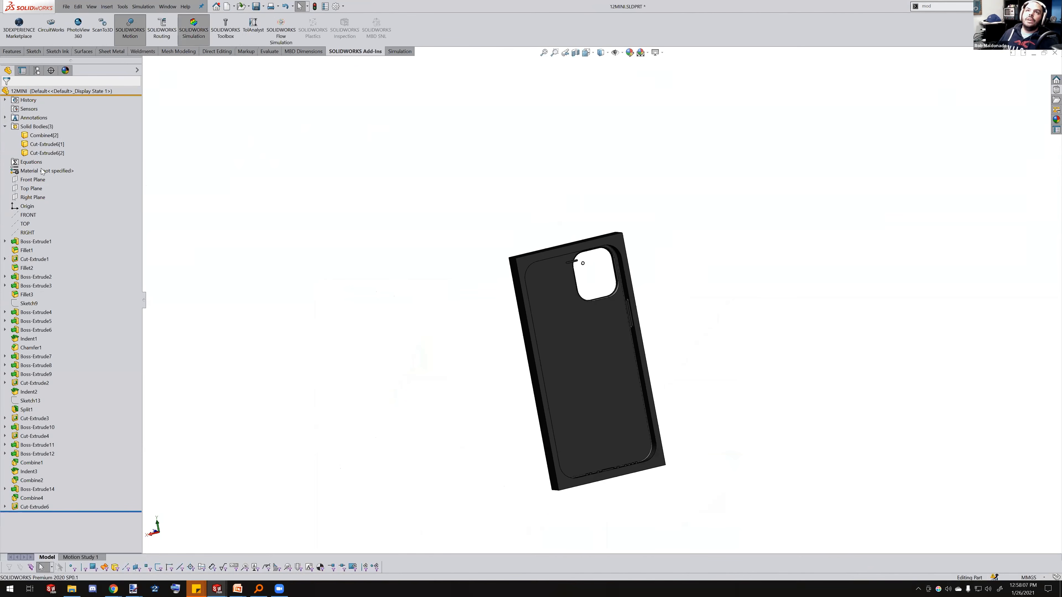
{"action": "right_click", "coordinate": [62, 171]}
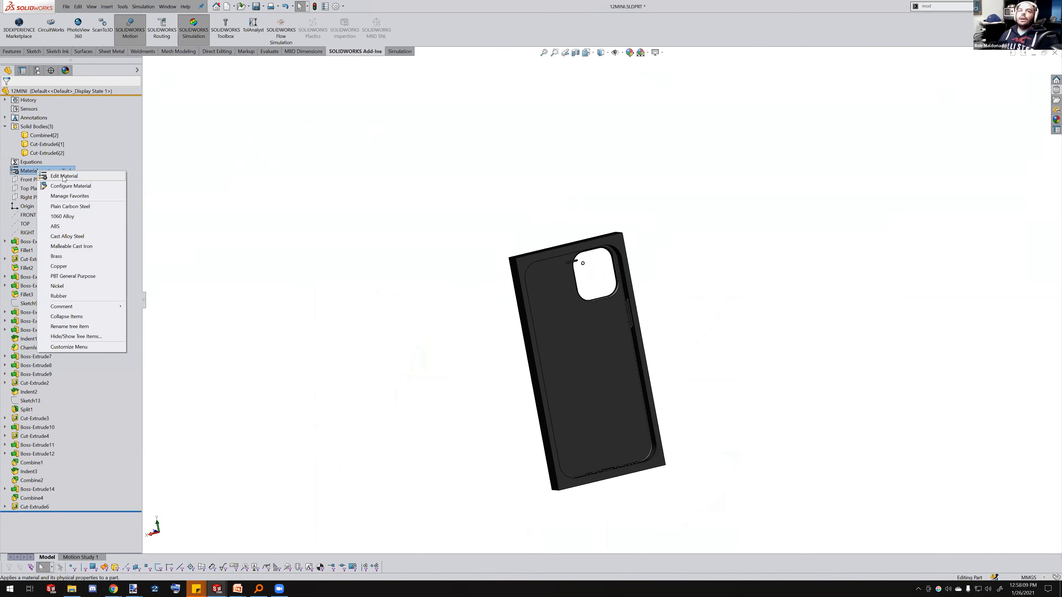
{"action": "left_click", "coordinate": [333, 195]}
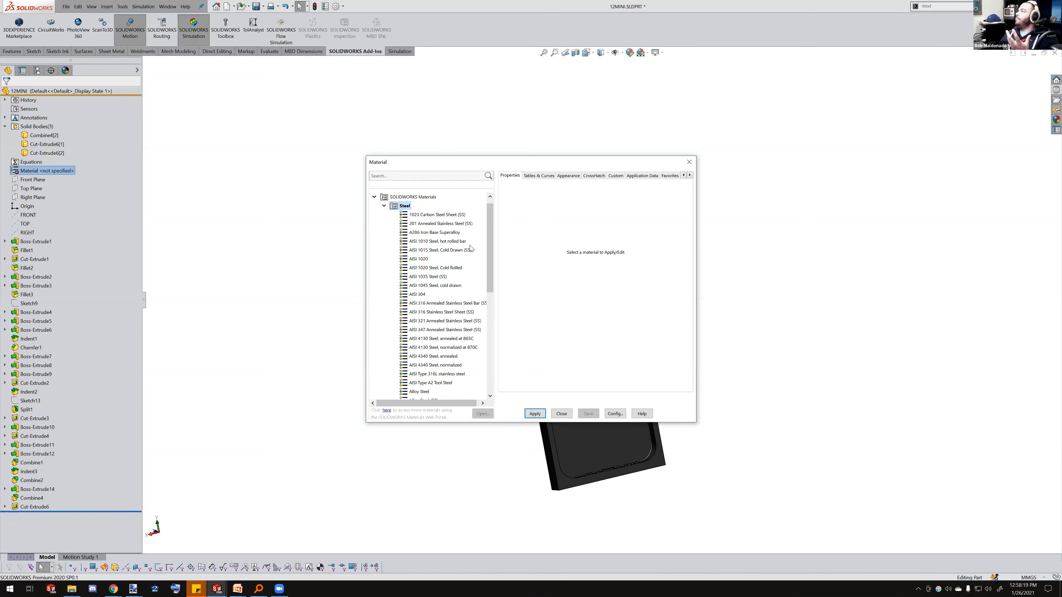
{"action": "left_click", "coordinate": [442, 215]}
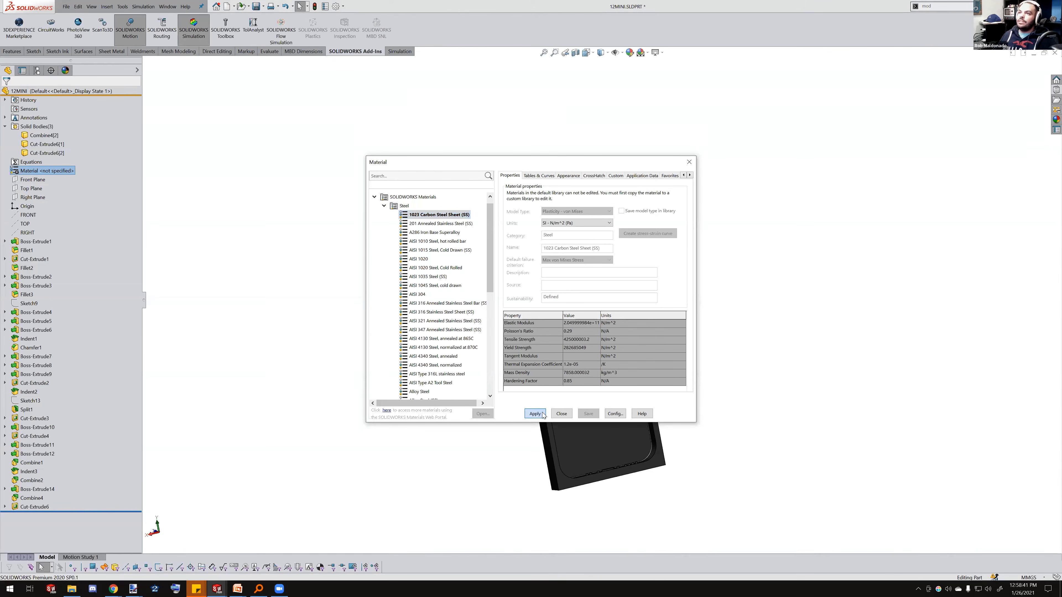
{"action": "left_click", "coordinate": [533, 414]}
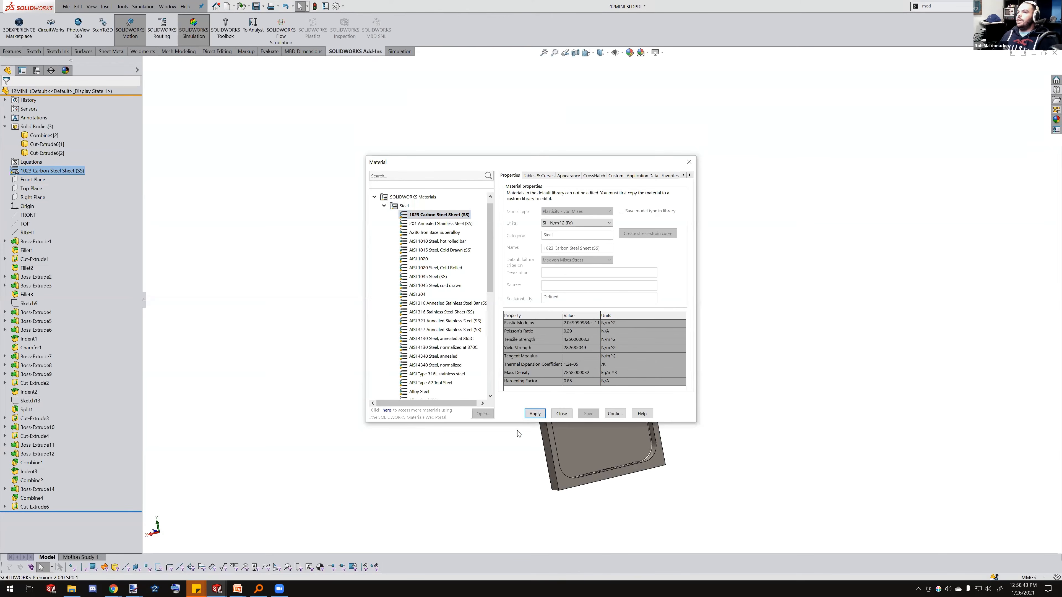
{"action": "left_click", "coordinate": [561, 414]}
Orbit and zoom in on the case's camera opening to inspect its edges
{"action": "middle_click_drag", "start_coordinate": [543, 325], "coordinate": [624, 430]}
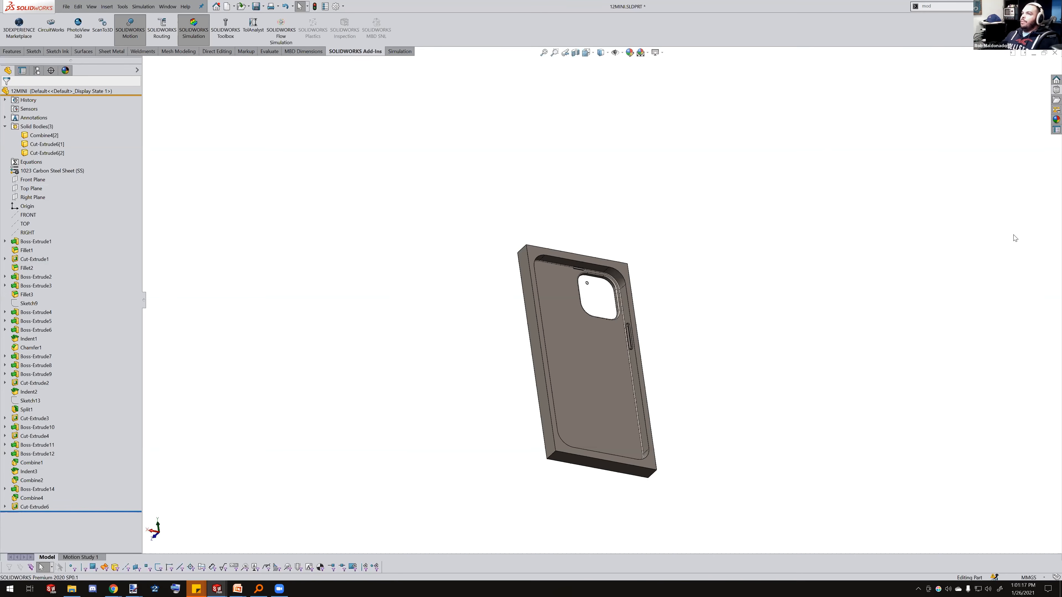
{"action": "middle_click_drag", "start_coordinate": [636, 327], "coordinate": [603, 279]}
{"action": "scroll", "coordinate": [598, 287], "scroll_direction": "down", "scroll_amount": 8}
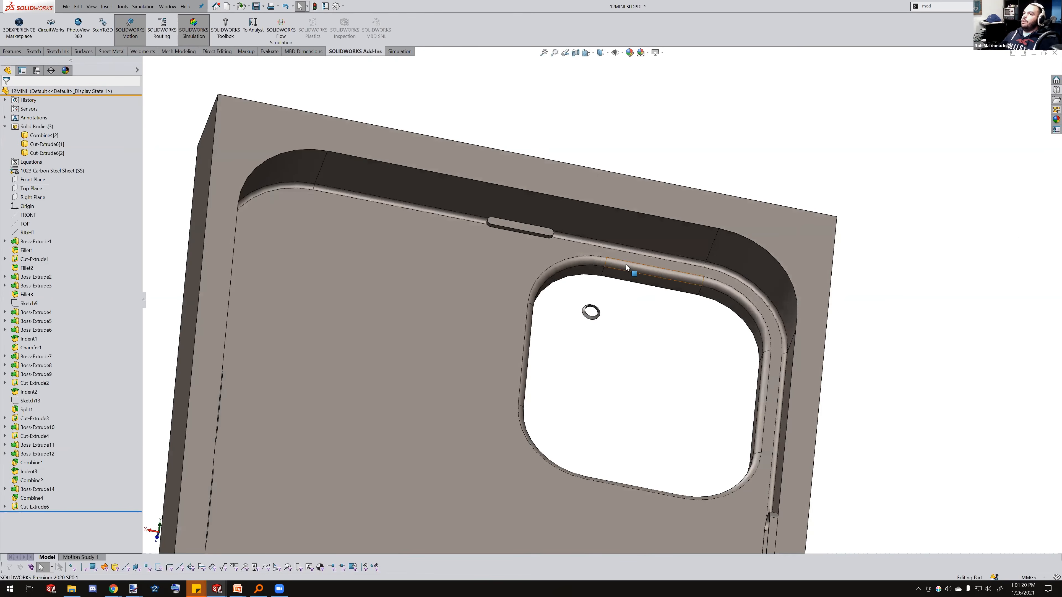
{"action": "left_click", "coordinate": [636, 270]}
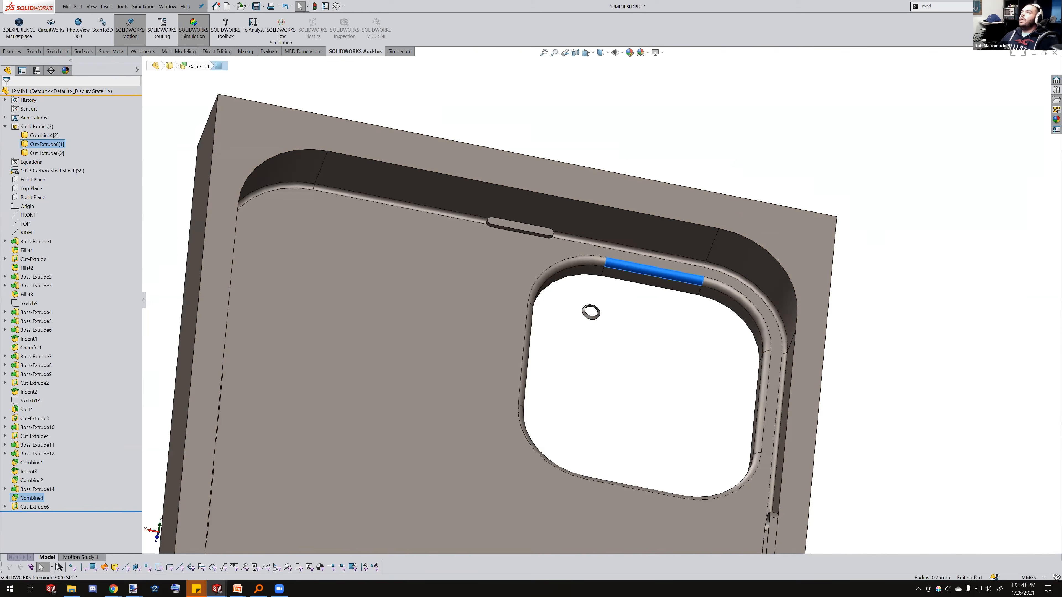
Switch to the Instagram profile window, open the 3D Glasses (Anaglyph) post and close it again
{"action": "key", "text": "alt+Tab"}
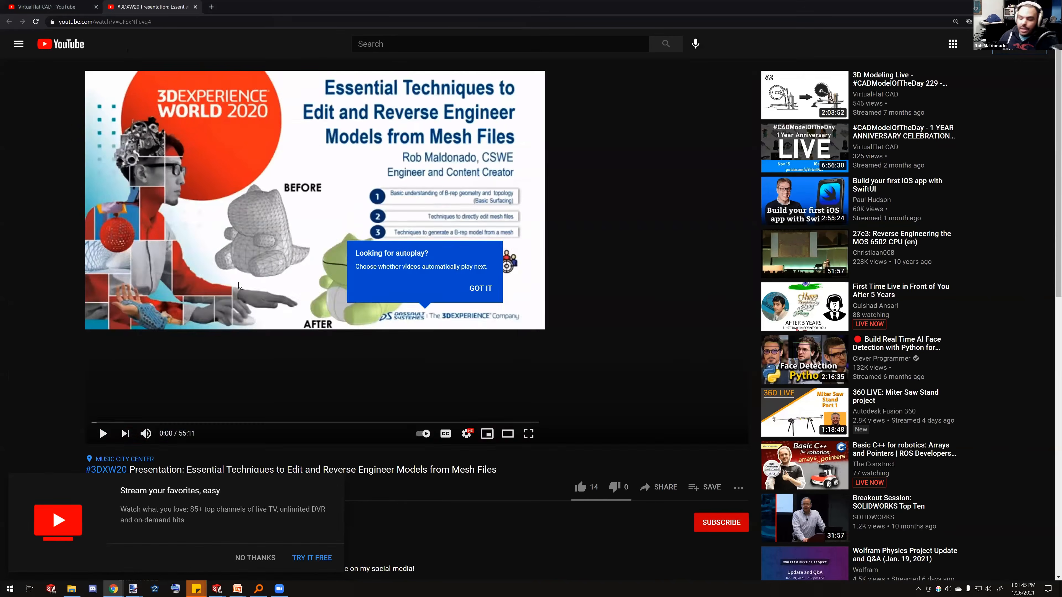
{"action": "key", "text": "alt+Tab"}
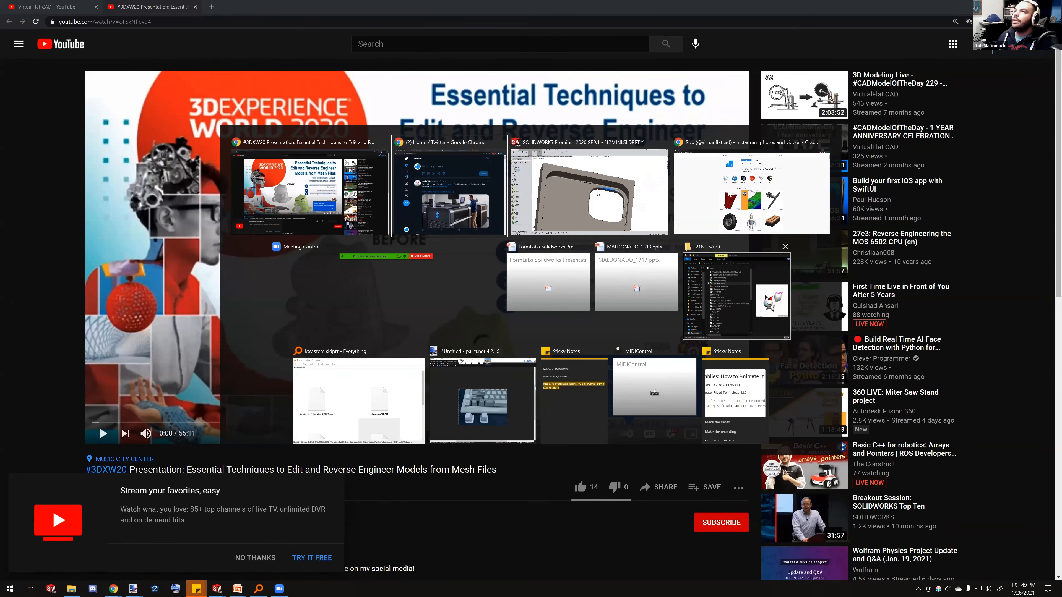
{"action": "left_click", "coordinate": [752, 192]}
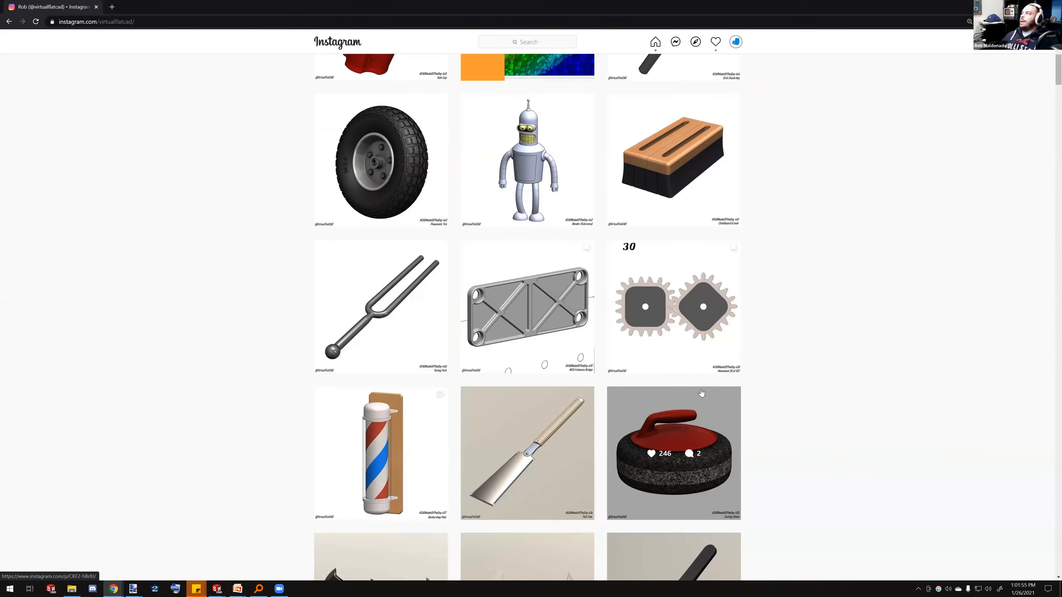
{"action": "scroll", "coordinate": [701, 394], "scroll_direction": "down", "scroll_amount": 5}
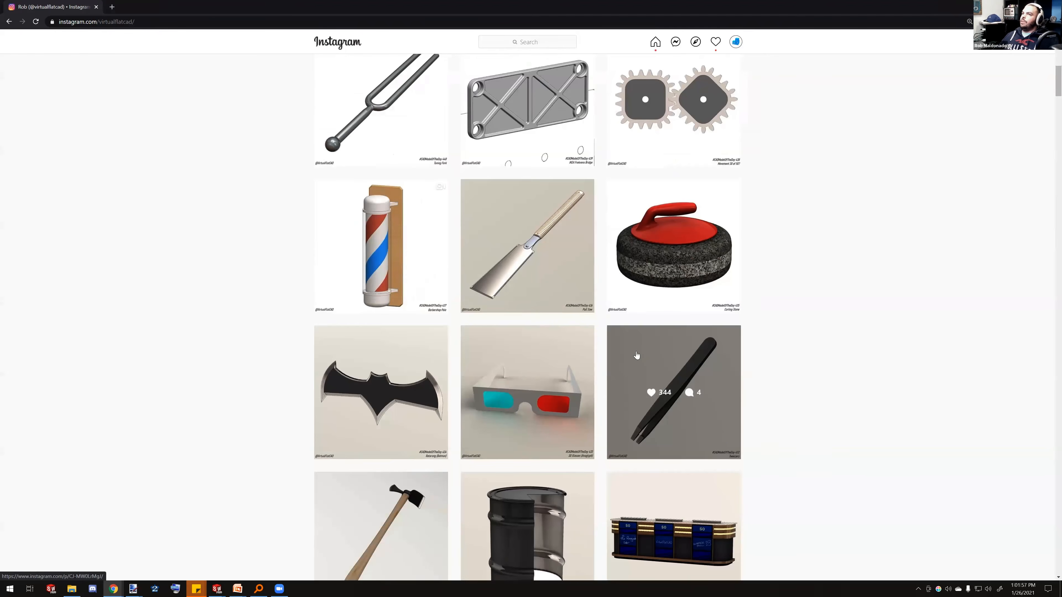
{"action": "scroll", "coordinate": [636, 356], "scroll_direction": "down", "scroll_amount": 4}
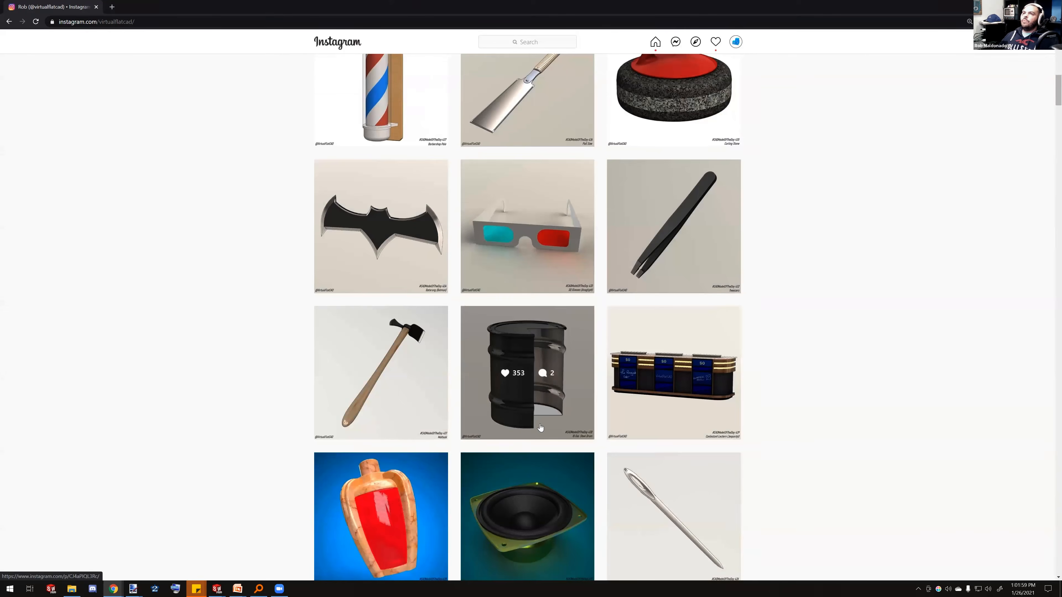
{"action": "scroll", "coordinate": [523, 435], "scroll_direction": "up", "scroll_amount": 2}
{"action": "left_click", "coordinate": [485, 371]}
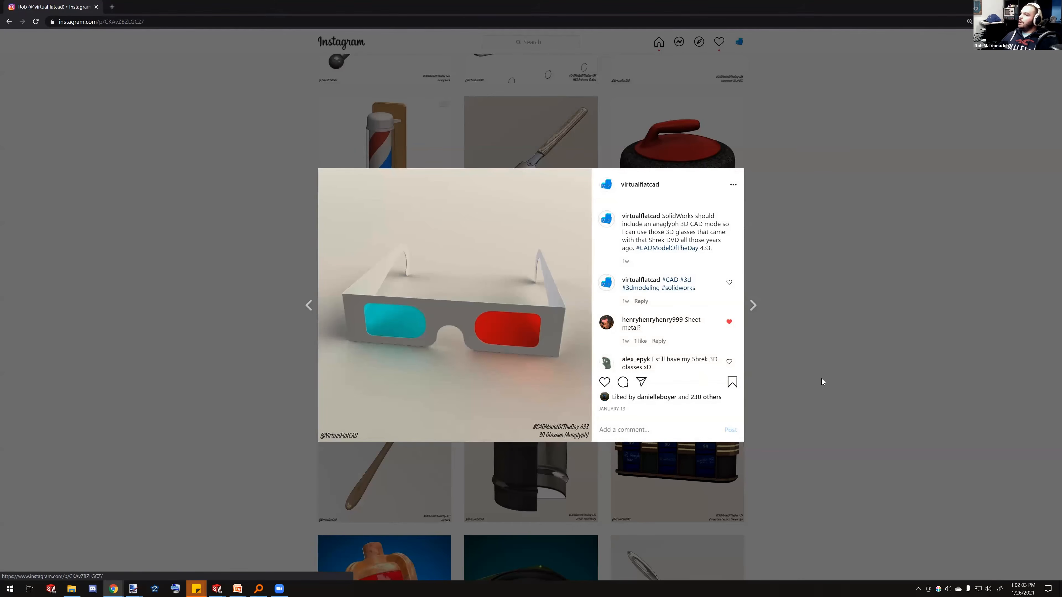
{"action": "left_click", "coordinate": [854, 379]}
Scroll through the profile's earlier #CADModelOfTheDay posts
{"action": "scroll", "coordinate": [731, 368], "scroll_direction": "down", "scroll_amount": 3}
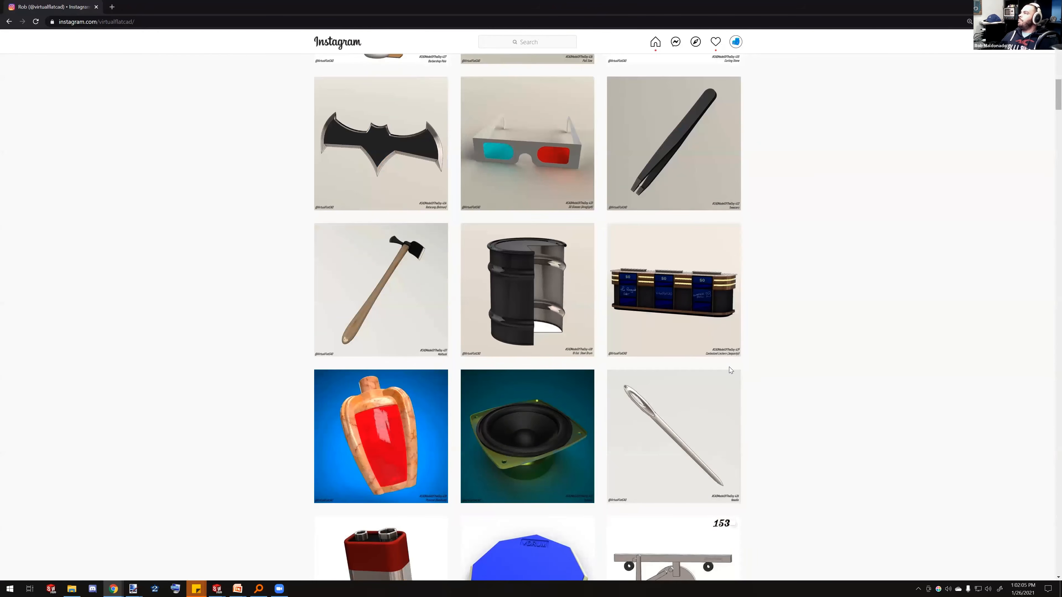
{"action": "scroll", "coordinate": [720, 368], "scroll_direction": "down", "scroll_amount": 3}
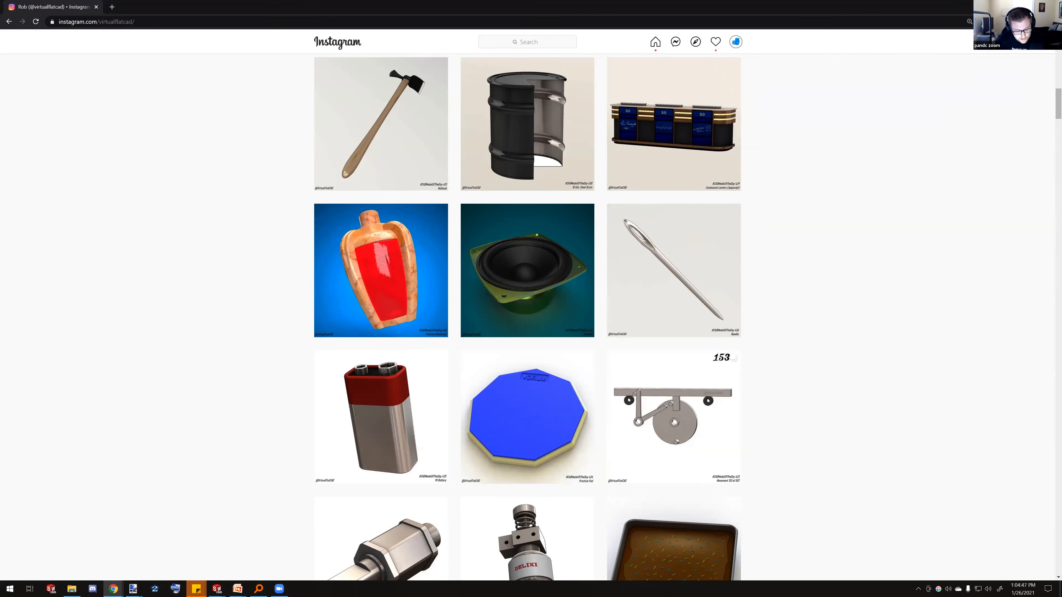
{"action": "scroll", "coordinate": [633, 443], "scroll_direction": "down", "scroll_amount": 10}
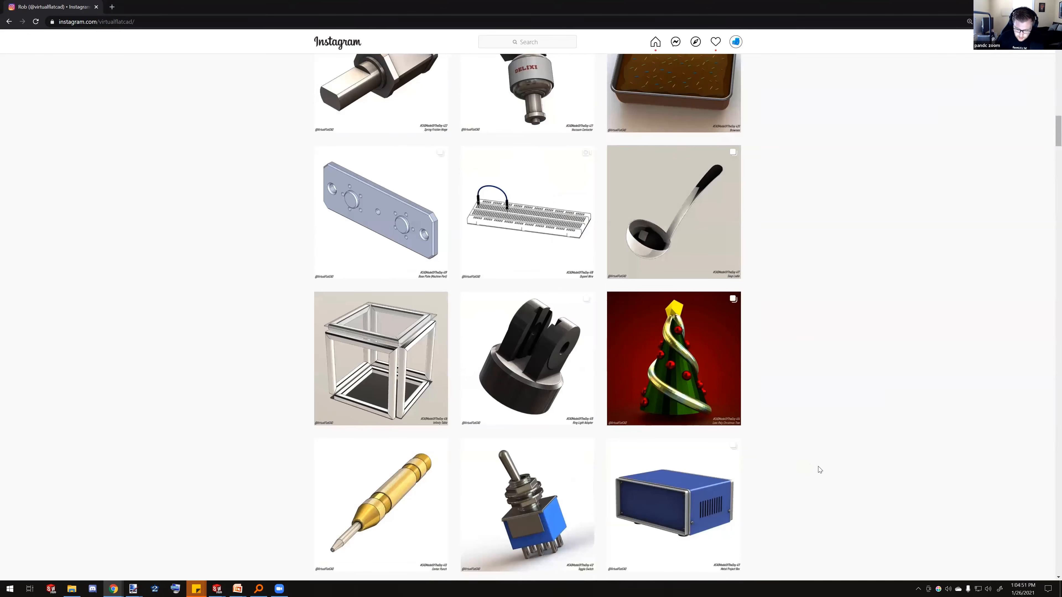
{"action": "scroll", "coordinate": [830, 434], "scroll_direction": "down", "scroll_amount": 5}
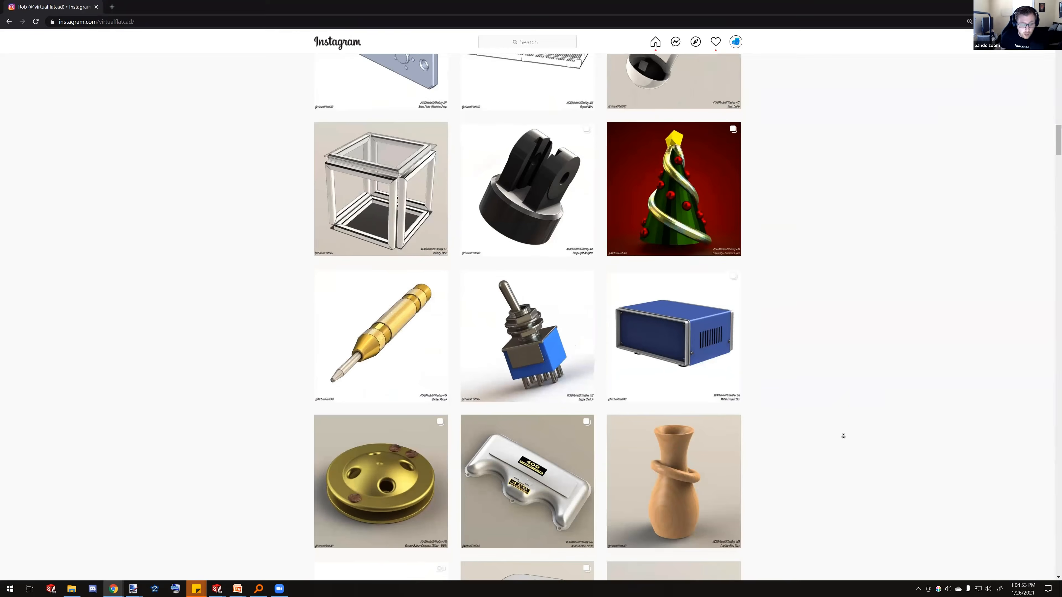
{"action": "scroll", "coordinate": [844, 437], "scroll_direction": "down", "scroll_amount": 4}
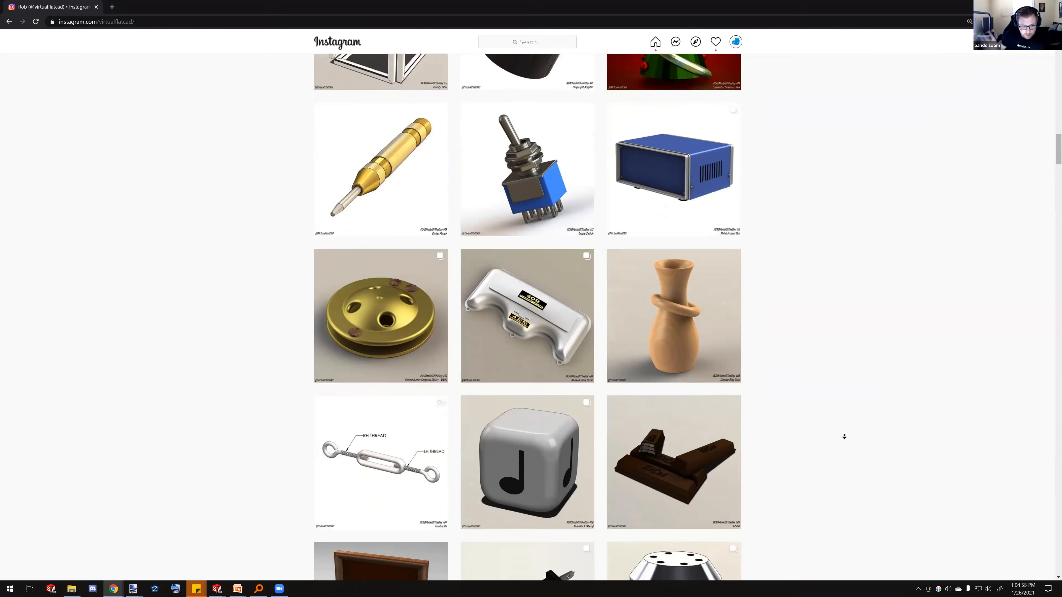
{"action": "scroll", "coordinate": [845, 436], "scroll_direction": "down", "scroll_amount": 1}
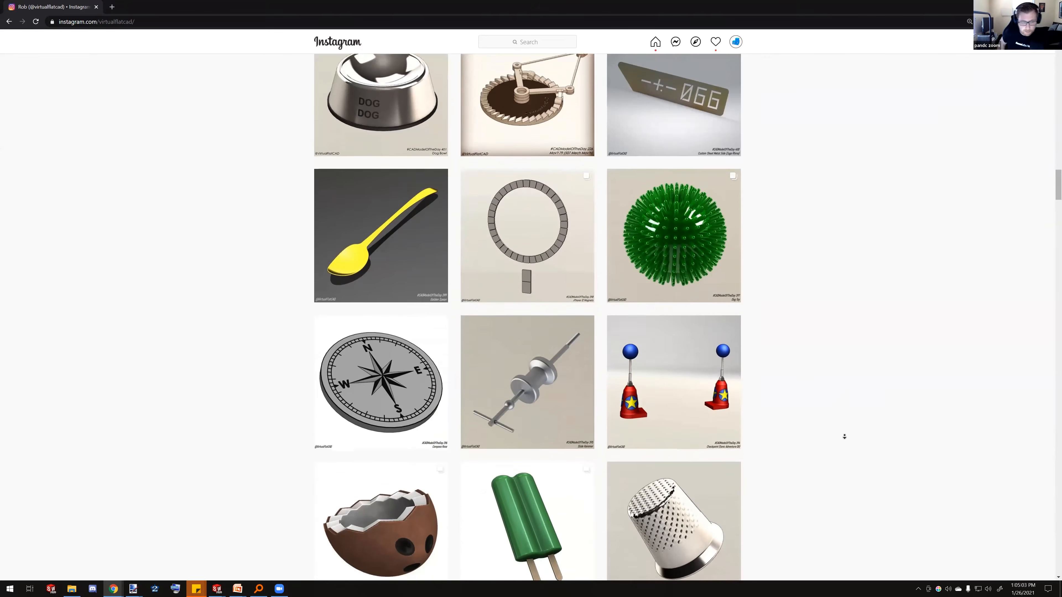
{"action": "scroll", "coordinate": [844, 436], "scroll_direction": "down", "scroll_amount": 3}
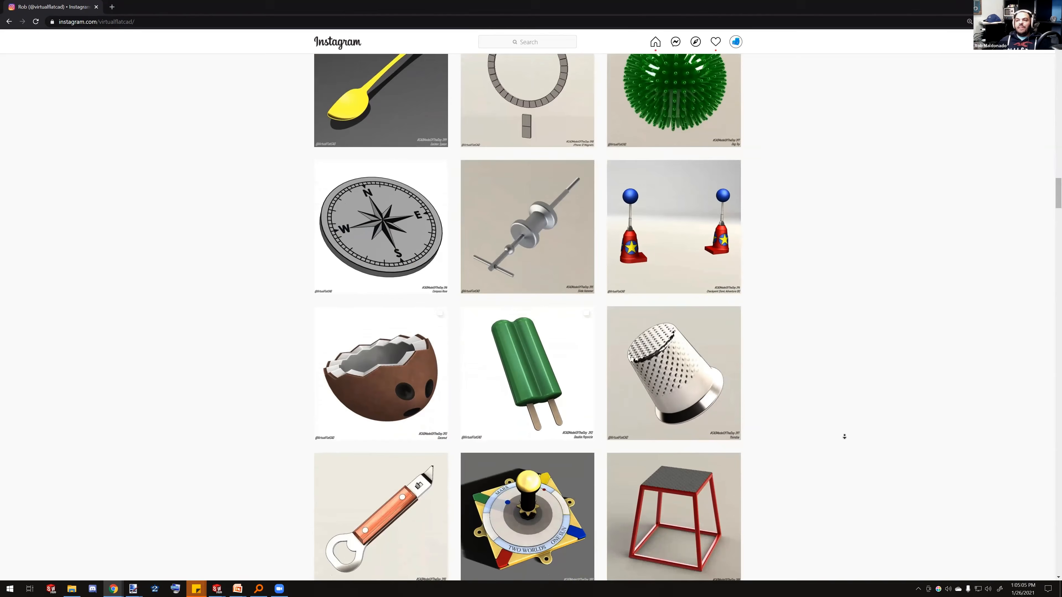
{"action": "scroll", "coordinate": [844, 437], "scroll_direction": "down", "scroll_amount": 2}
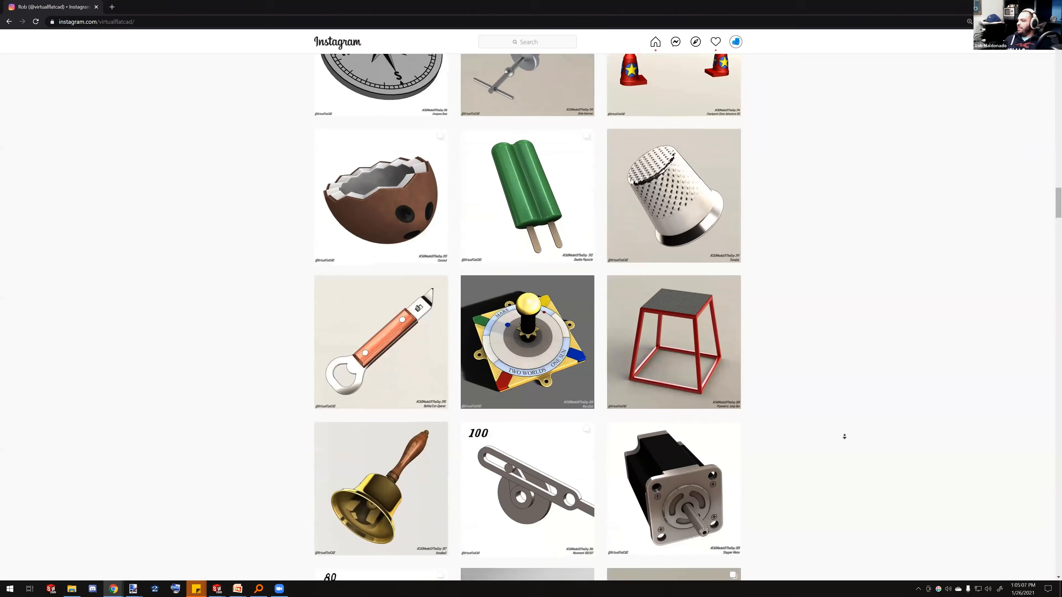
{"action": "scroll", "coordinate": [844, 436], "scroll_direction": "down", "scroll_amount": 1}
{"action": "scroll", "coordinate": [845, 436], "scroll_direction": "down", "scroll_amount": 2}
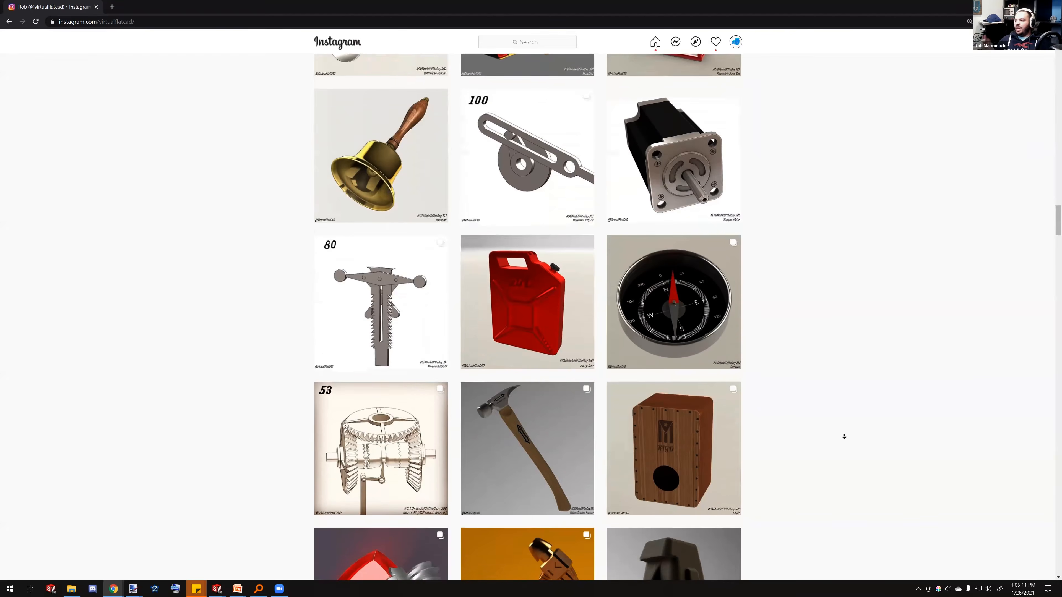
{"action": "scroll", "coordinate": [844, 437], "scroll_direction": "down", "scroll_amount": 2}
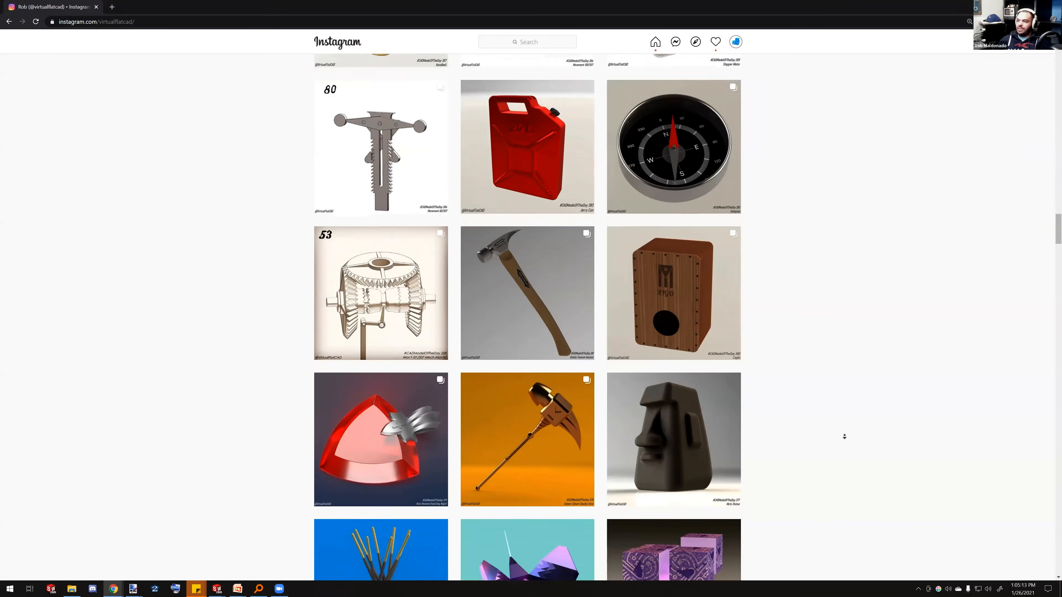
{"action": "scroll", "coordinate": [845, 436], "scroll_direction": "down", "scroll_amount": 1}
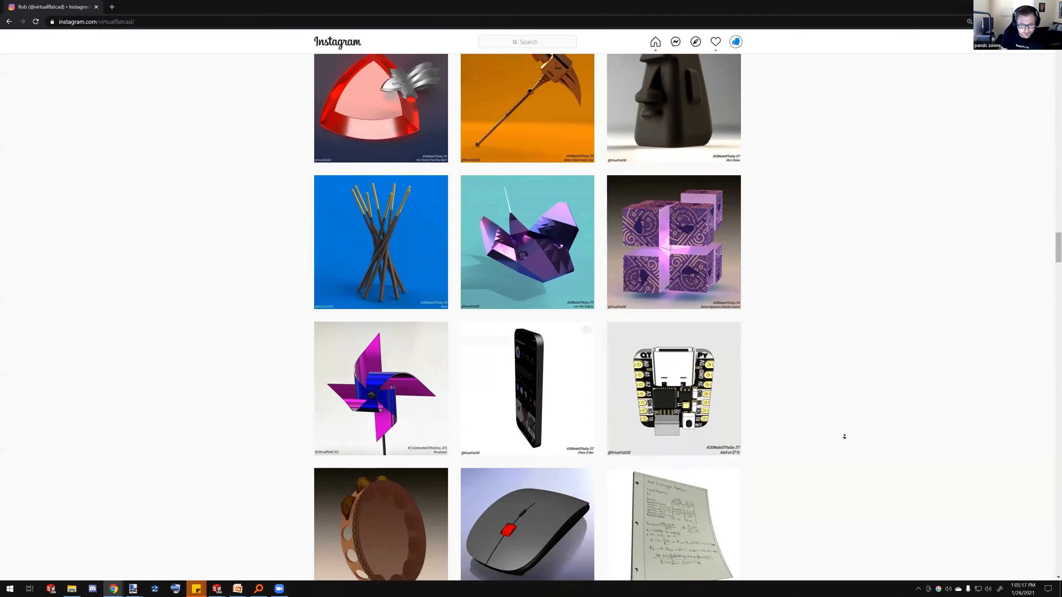
{"action": "scroll", "coordinate": [844, 436], "scroll_direction": "down", "scroll_amount": 4}
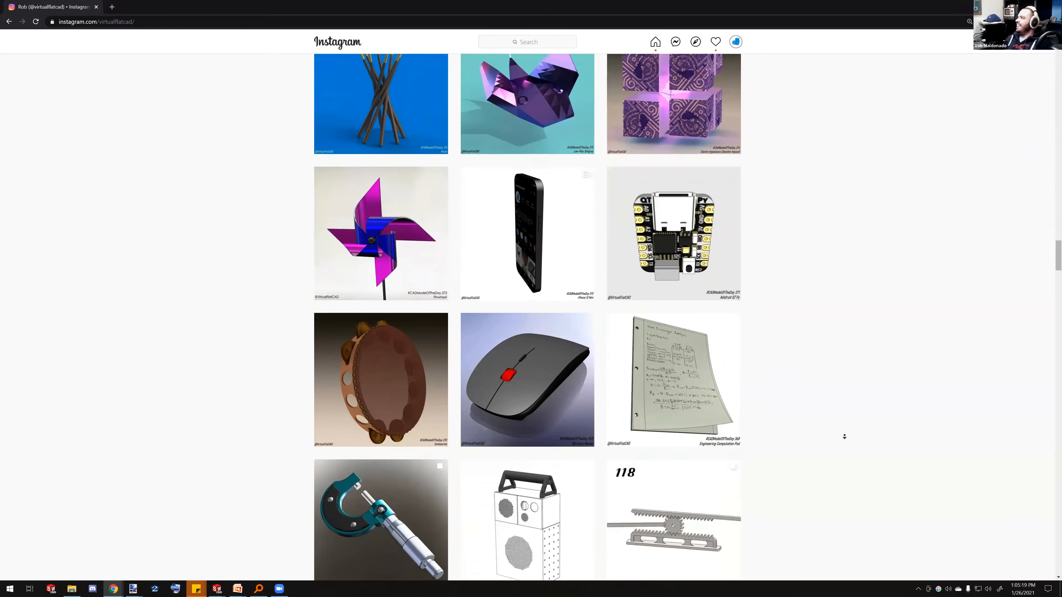
{"action": "scroll", "coordinate": [844, 437], "scroll_direction": "down", "scroll_amount": 1}
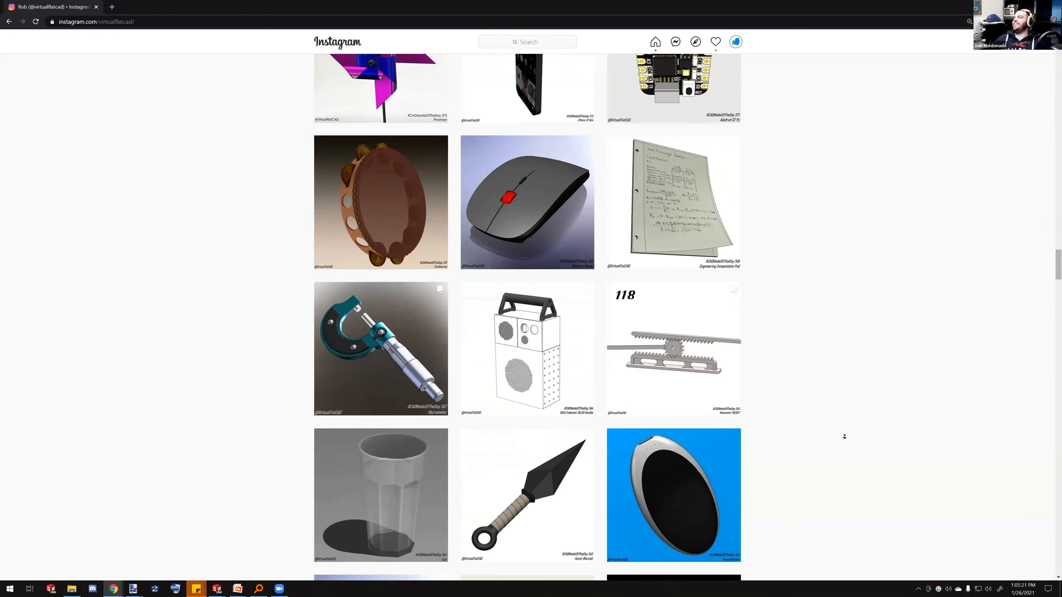
{"action": "scroll", "coordinate": [844, 436], "scroll_direction": "down", "scroll_amount": 4}
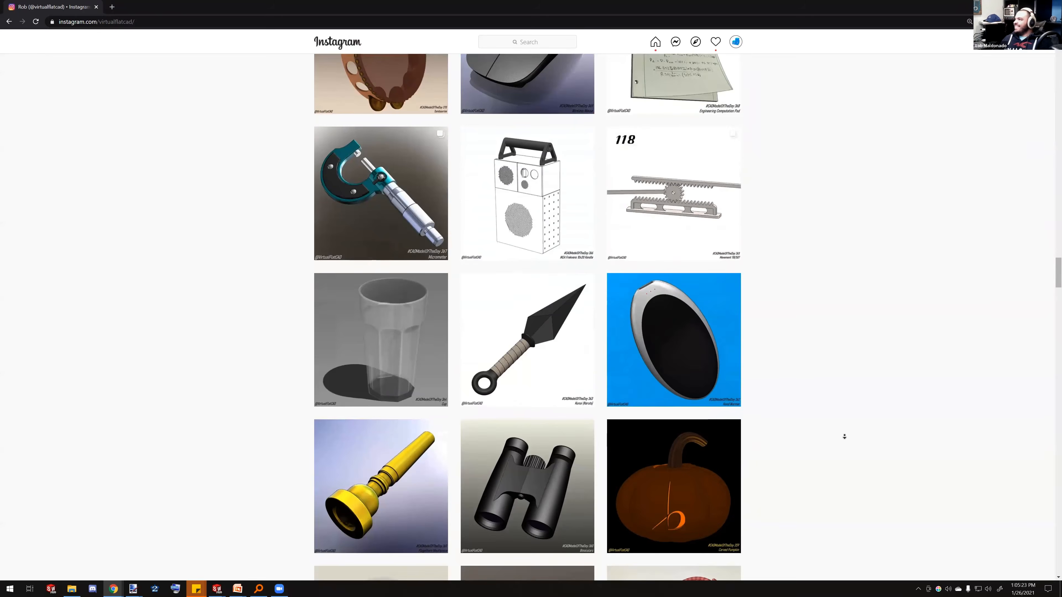
{"action": "scroll", "coordinate": [844, 437], "scroll_direction": "down", "scroll_amount": 2}
{"action": "middle_click", "coordinate": [835, 408]}
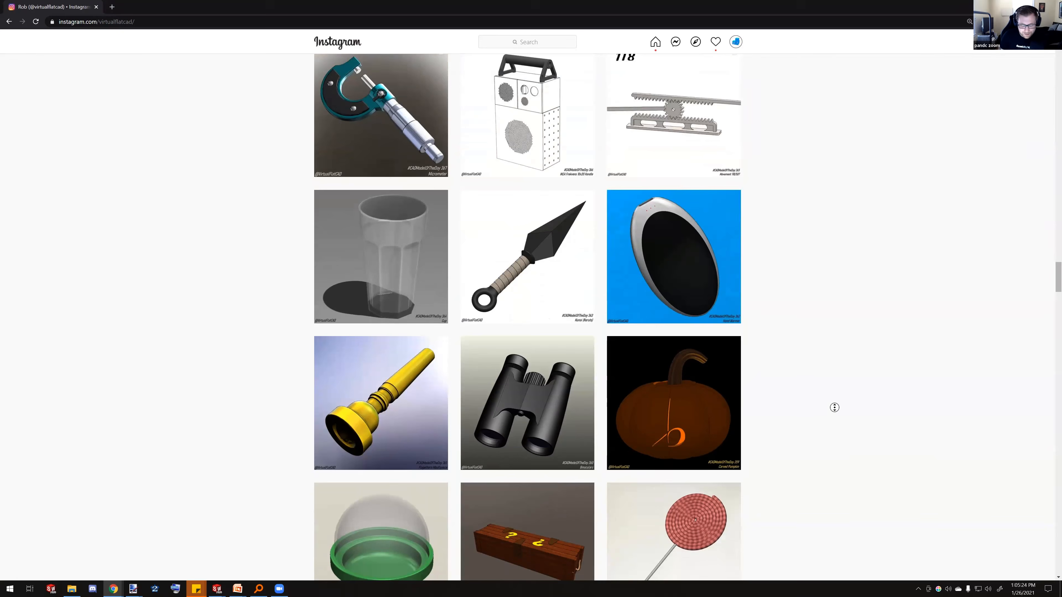